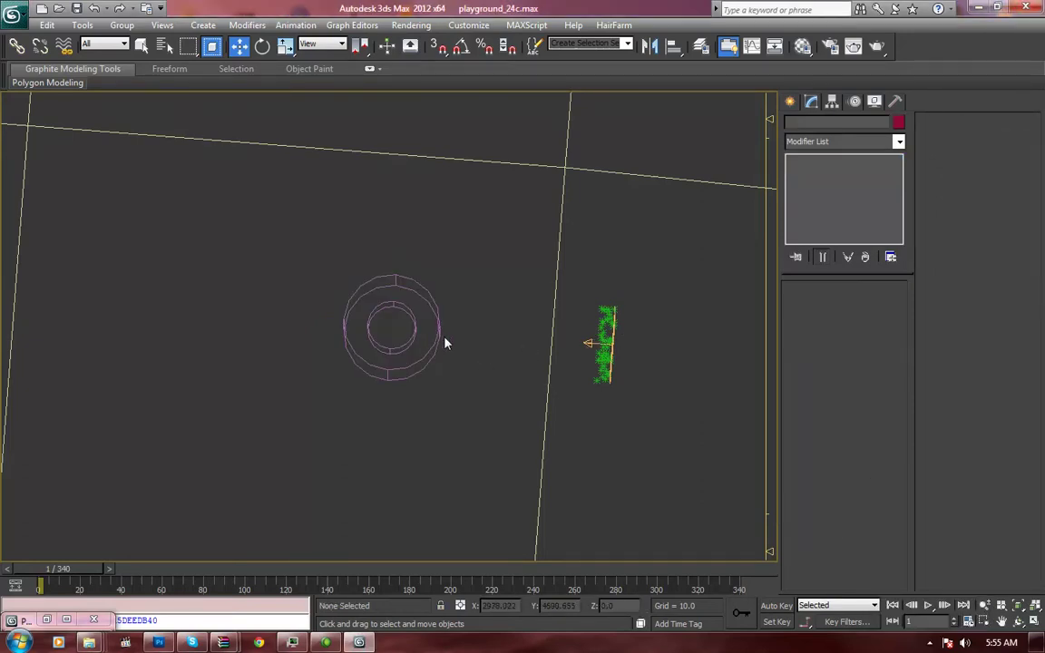
# Delete the Tracker event and Event 049 in Particle View
pyautogui.click(1017, 622)
pyautogui.moveTo(472, 337); pyautogui.dragTo(392, 327)
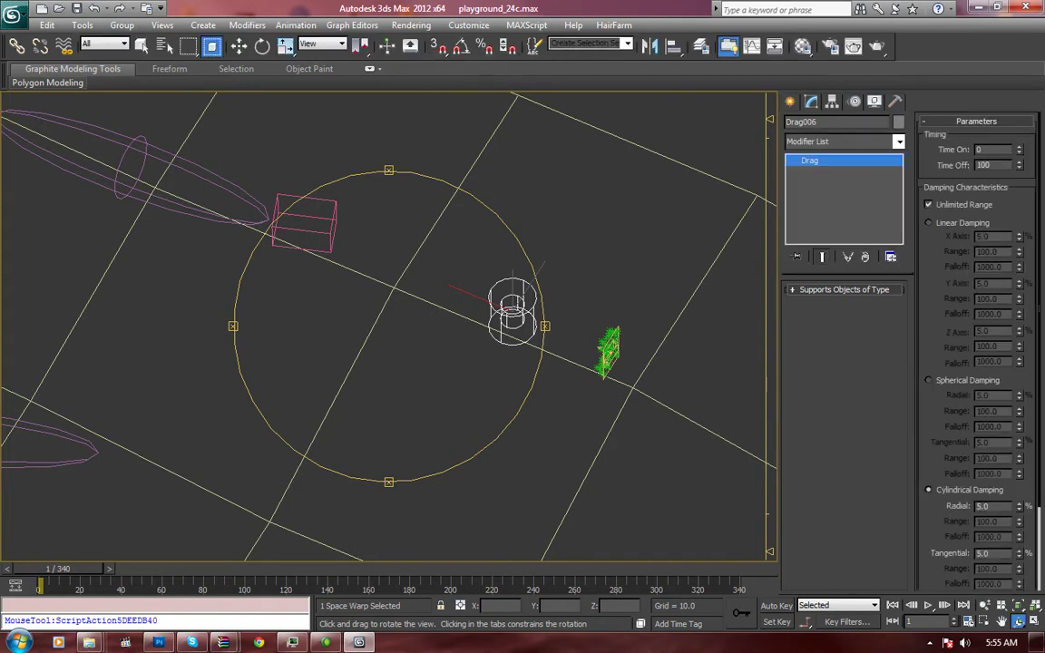
pyautogui.press('6')
pyautogui.moveTo(702, 489); pyautogui.dragTo(742, 463)
pyautogui.click(772, 463)
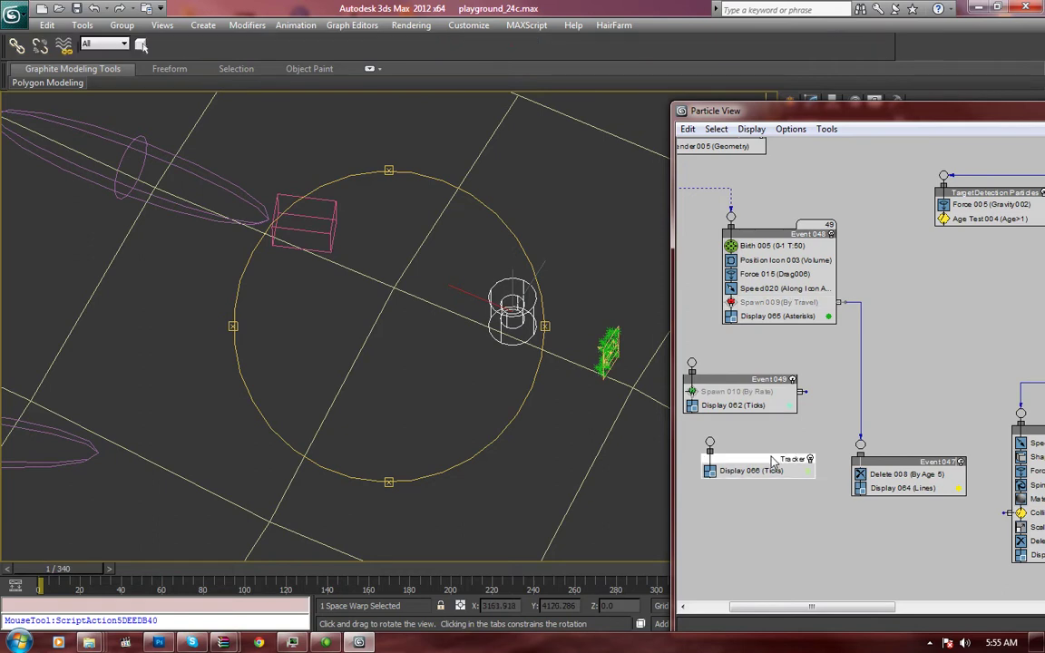
pyautogui.press('Delete')
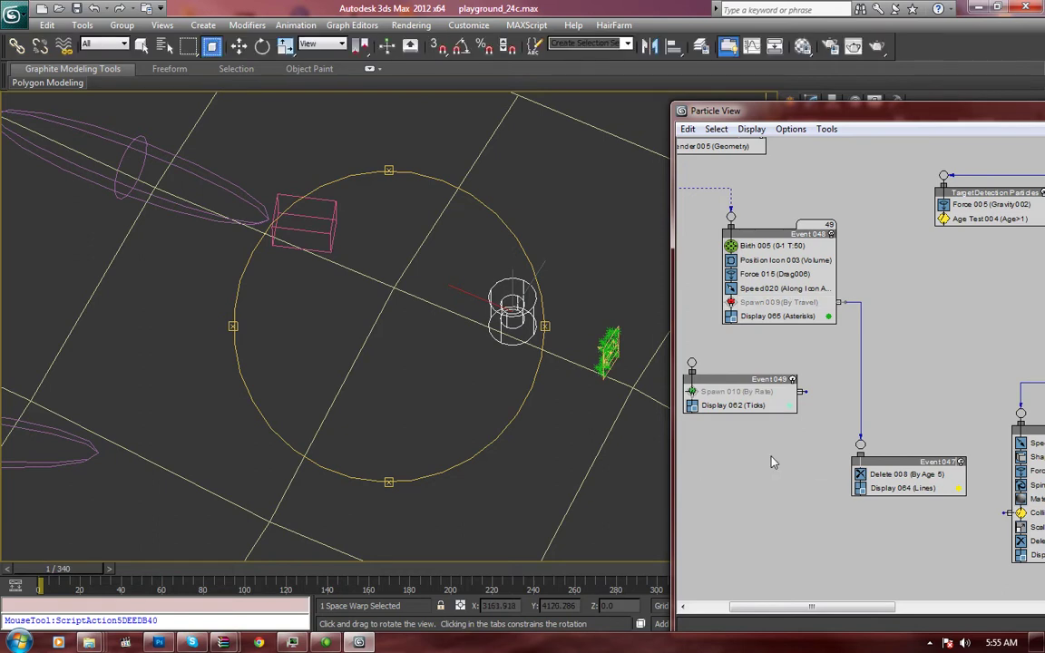
pyautogui.click(753, 379)
pyautogui.press('Delete')
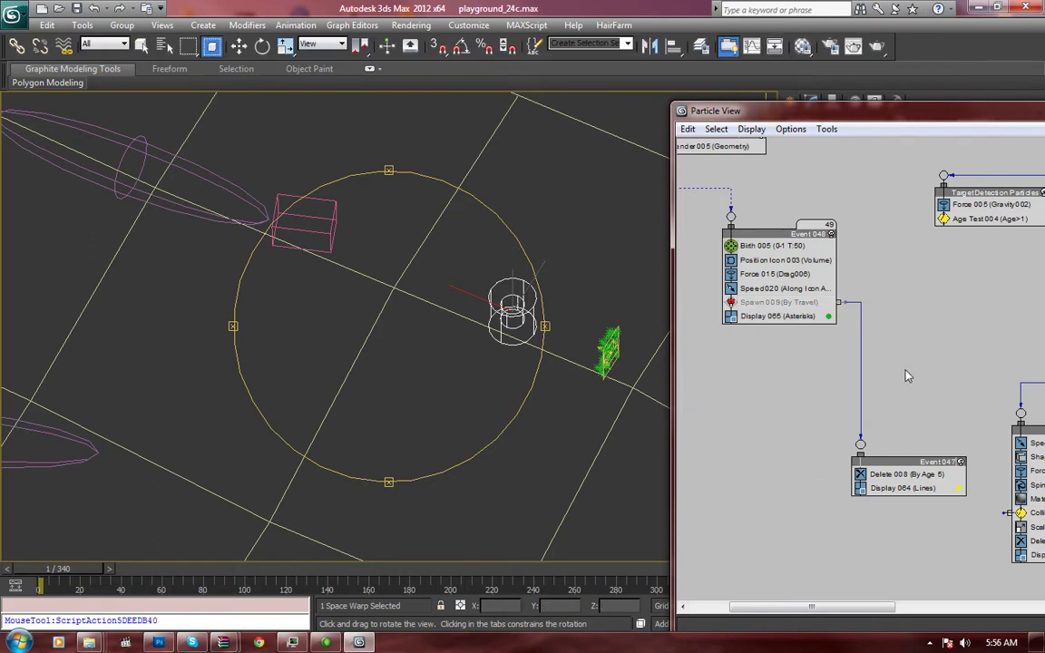
# Turn on the Spawn 009 (By Travel) operator in Event 048
pyautogui.moveTo(532, 309); pyautogui.dragTo(422, 361)
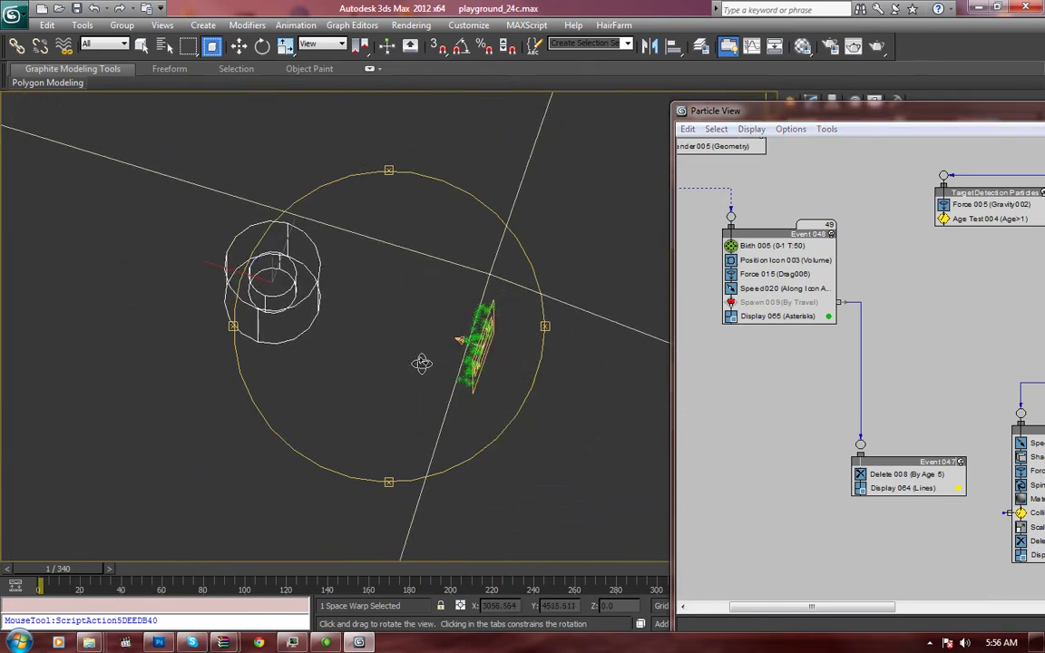
pyautogui.rightClick(393, 329)
pyautogui.moveTo(853, 116); pyautogui.dragTo(773, 76)
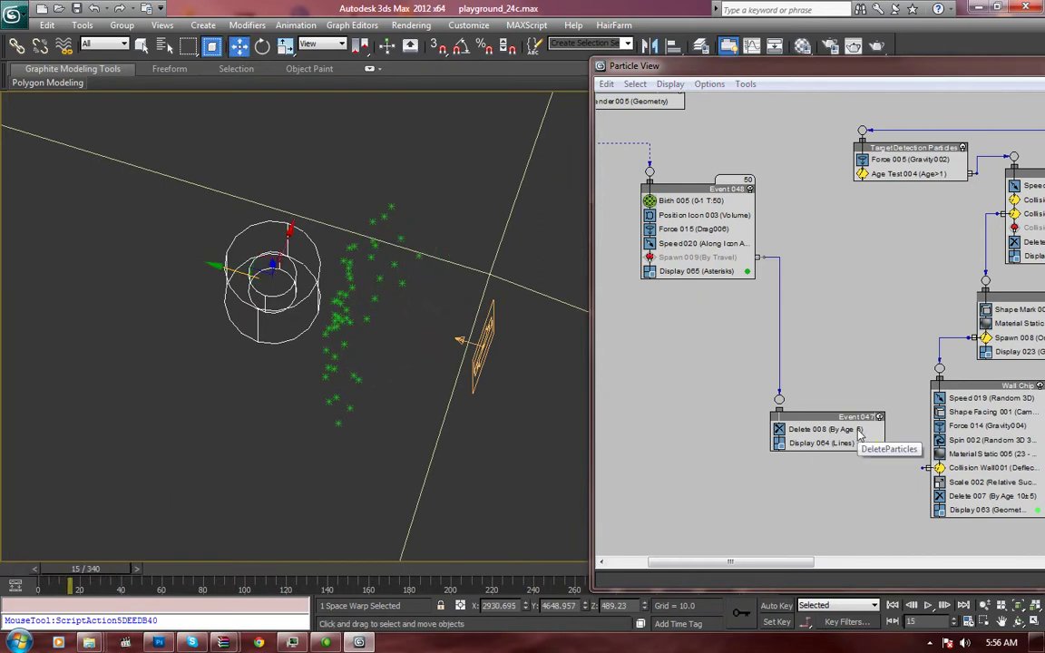
pyautogui.rightClick(675, 262)
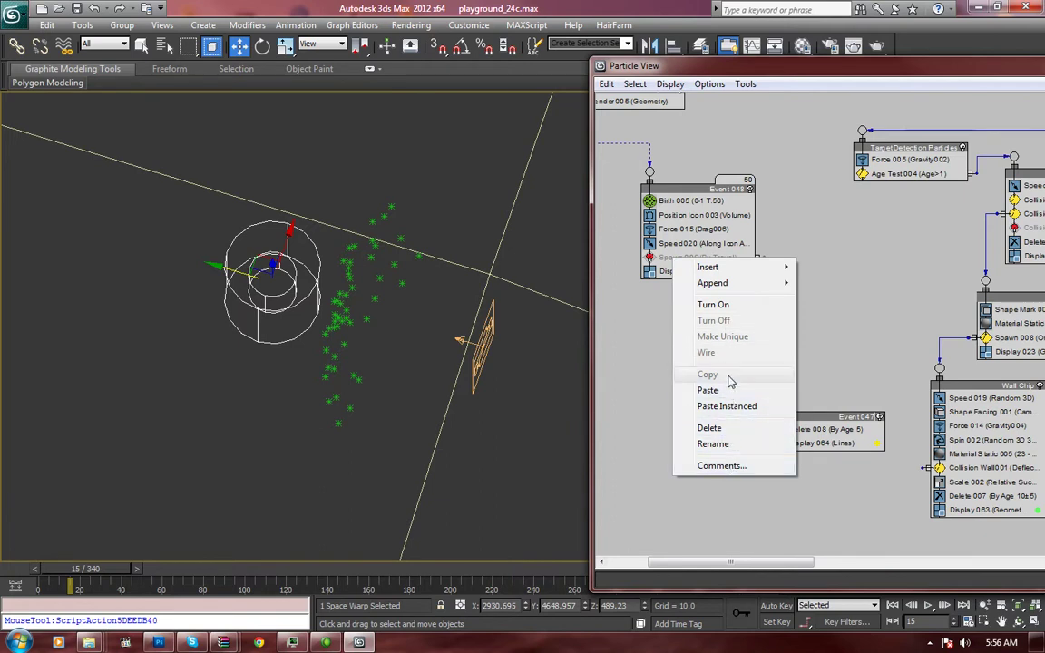
pyautogui.click(730, 304)
# Scrub the first few dozen frames of the animation to examine the trails spawned behind the particles
pyautogui.moveTo(50, 579)
pyautogui.mouseDown()
pyautogui.moveTo(41, 570)
pyautogui.moveTo(69, 569)
pyautogui.mouseUp()
pyautogui.press('w')
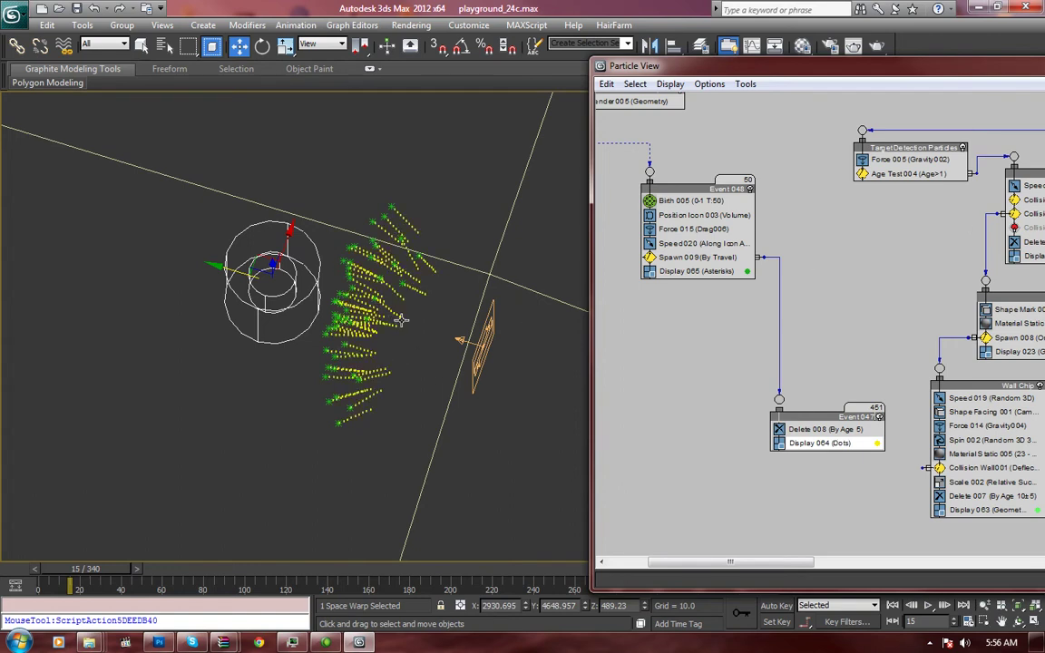
pyautogui.moveTo(86, 568)
pyautogui.mouseDown()
pyautogui.moveTo(40, 570)
pyautogui.moveTo(91, 573)
pyautogui.mouseUp()
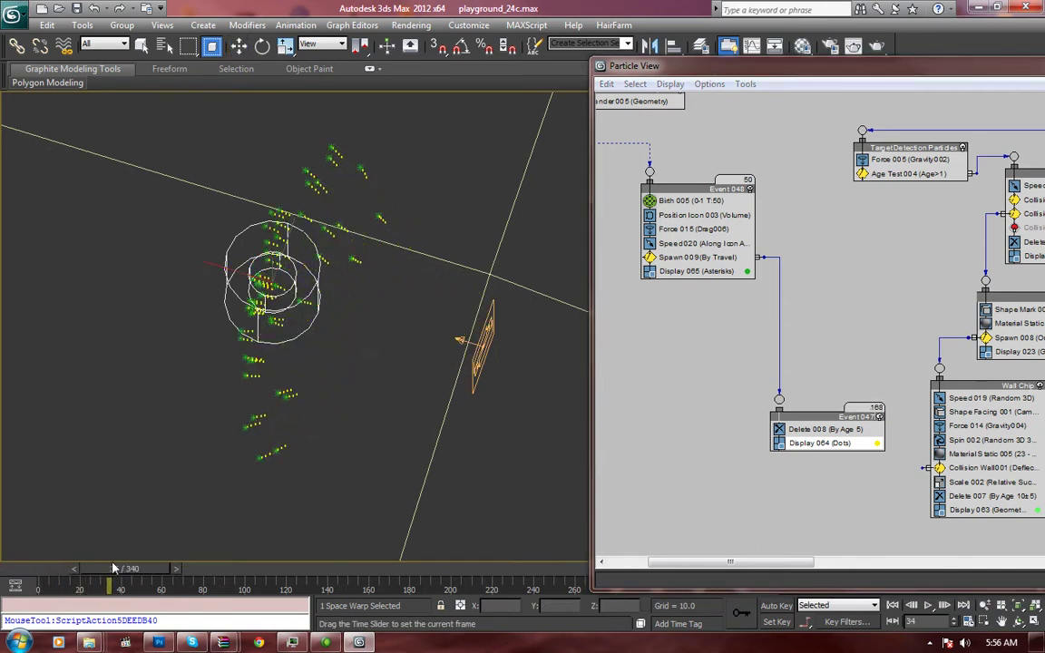
pyautogui.press('w')
pyautogui.press('Home')
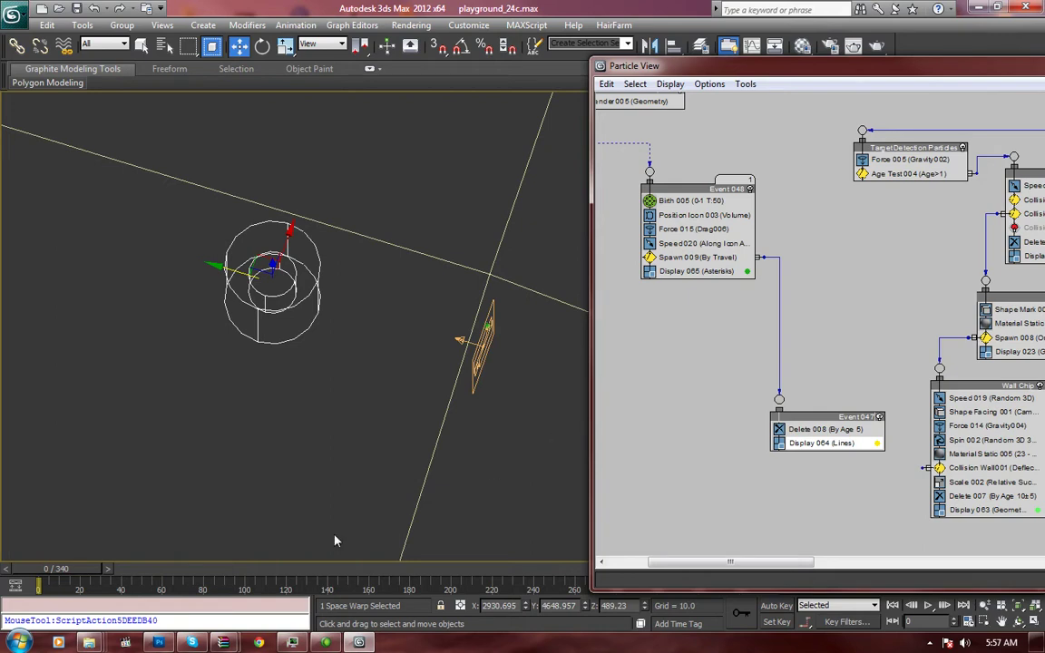
pyautogui.moveTo(80, 573); pyautogui.dragTo(103, 572)
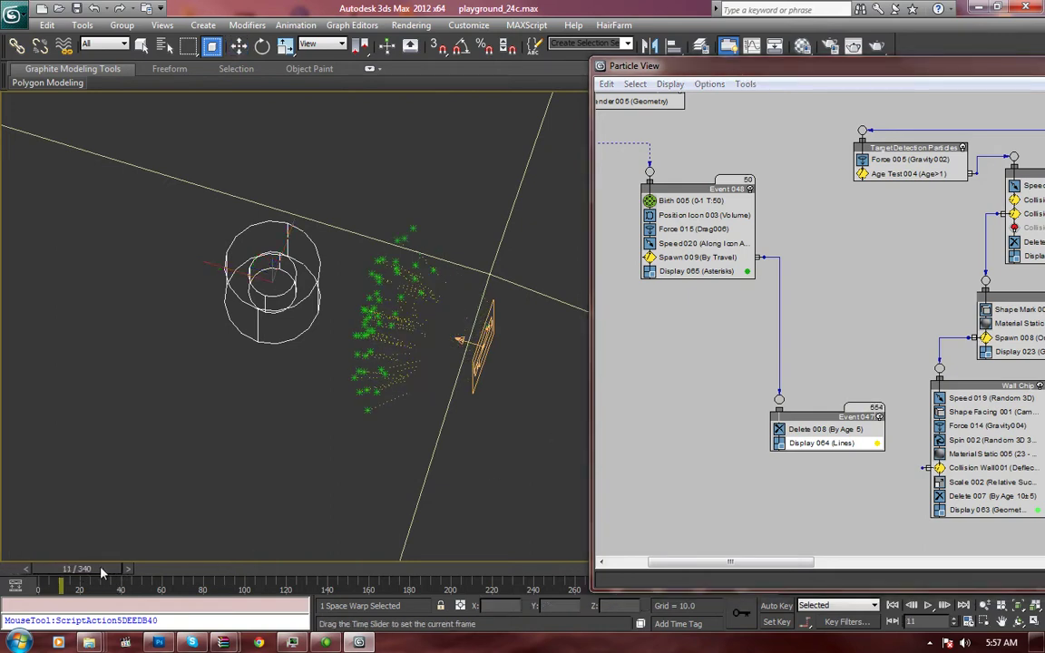
pyautogui.press('w')
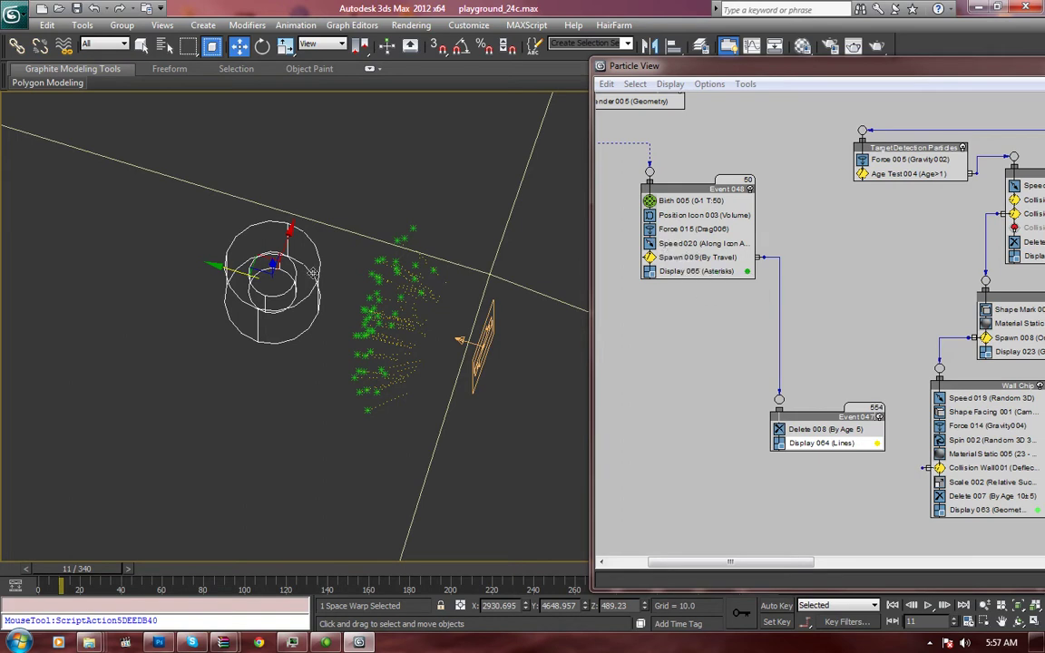
# Set the Drag space warp's cylindrical tangential and axial damping to 0% and check the particles around frame 24
pyautogui.moveTo(609, 66); pyautogui.dragTo(1043, 67)
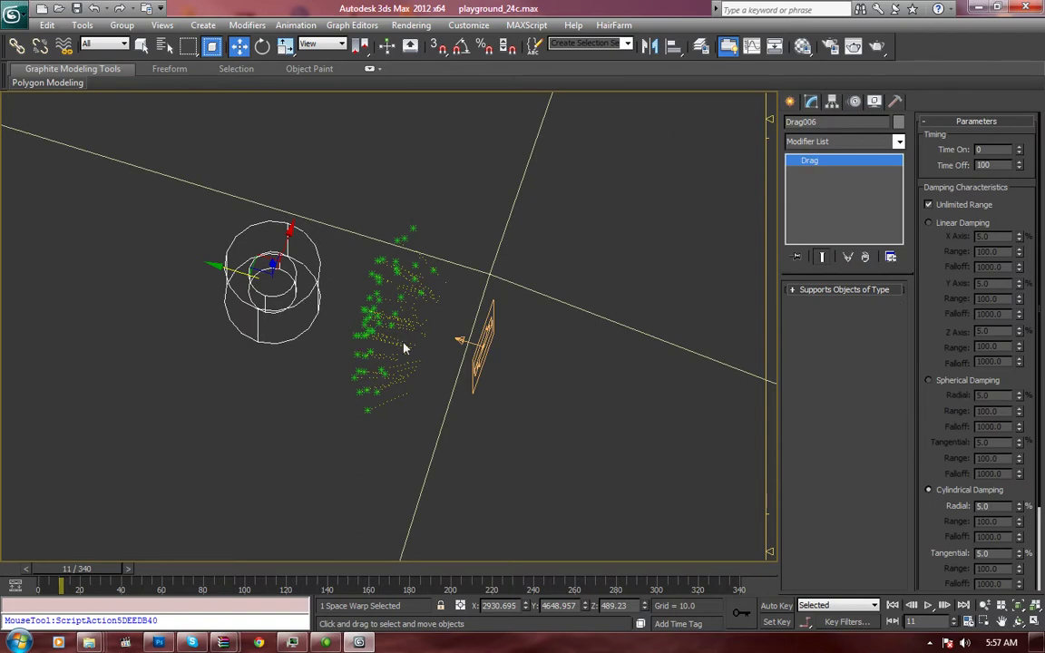
pyautogui.moveTo(944, 531); pyautogui.dragTo(936, 424)
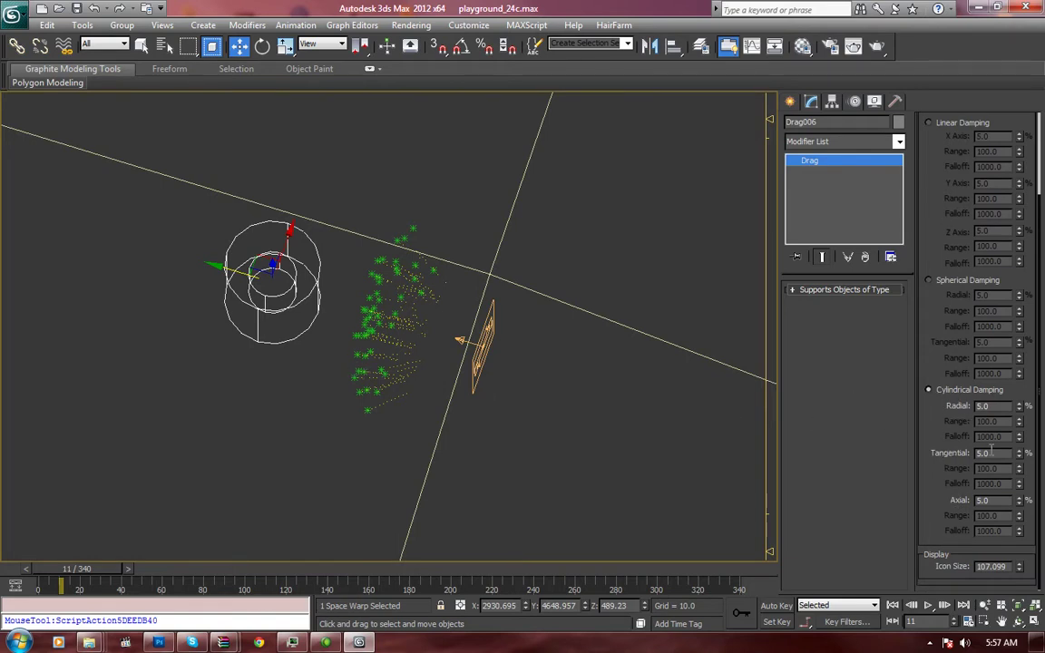
pyautogui.moveTo(993, 453); pyautogui.dragTo(978, 452)
pyautogui.write('0')
pyautogui.press('Tab')
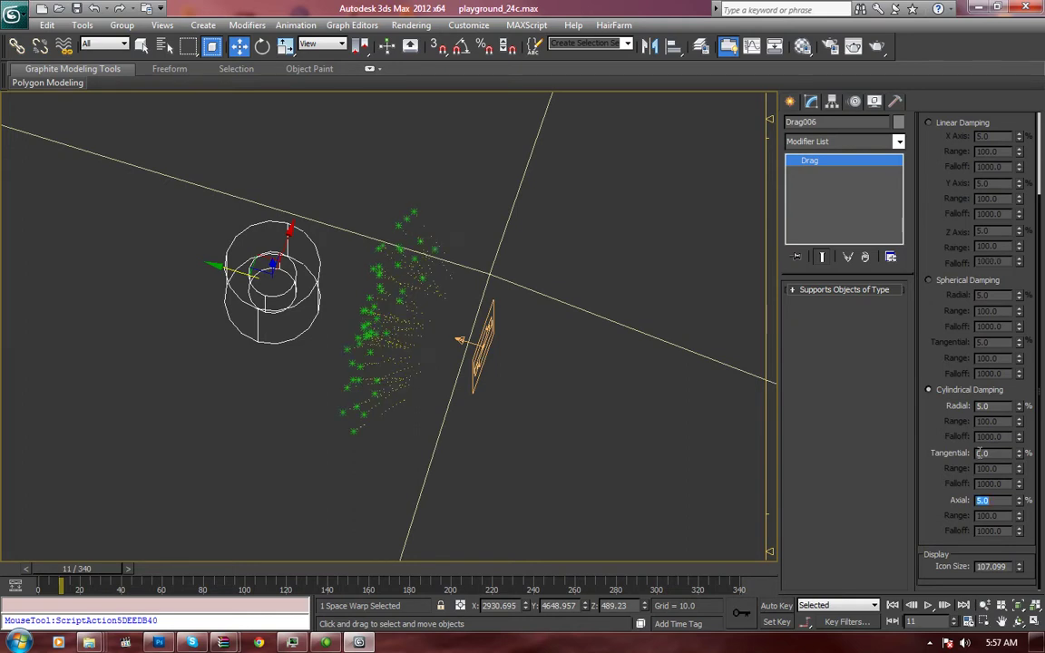
pyautogui.press('Tab')
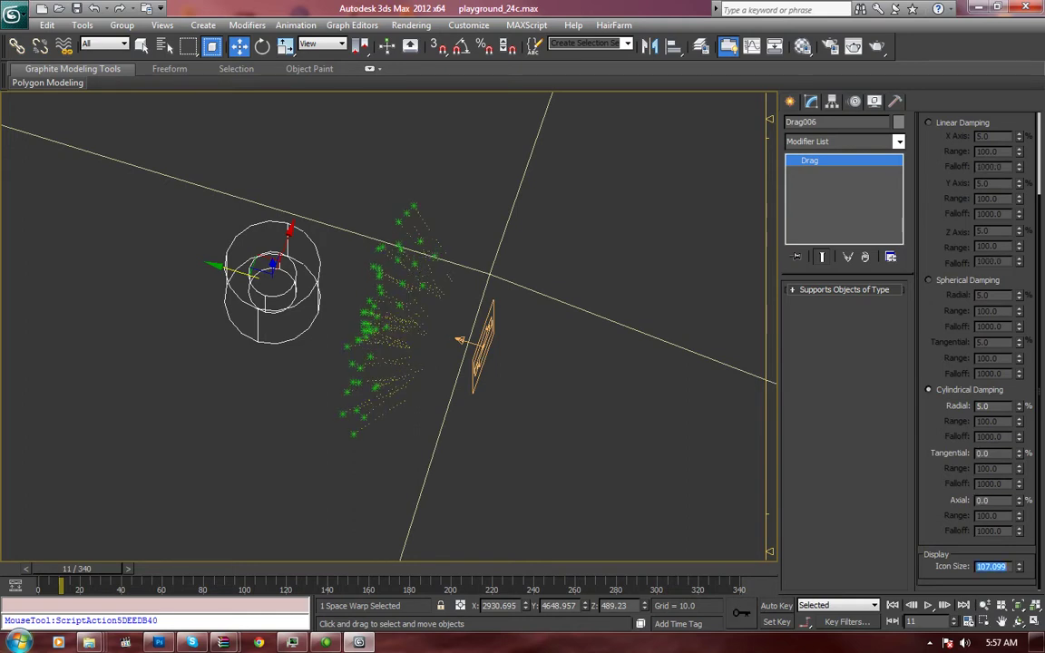
pyautogui.moveTo(68, 568)
pyautogui.mouseDown()
pyautogui.moveTo(82, 569)
pyautogui.moveTo(93, 525)
pyautogui.mouseUp()
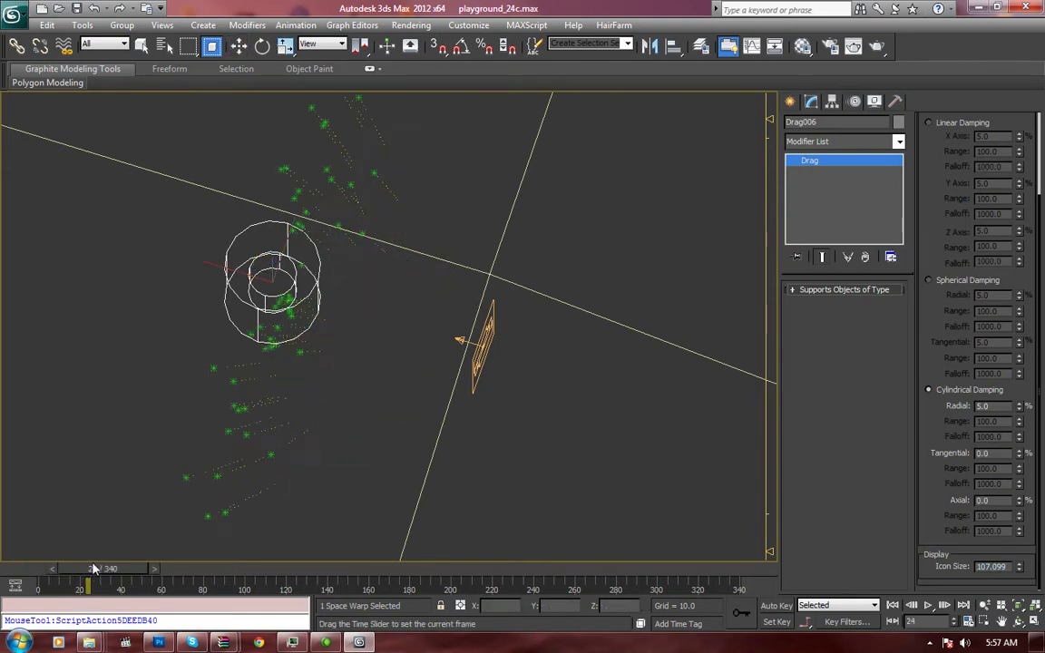
pyautogui.press('w')
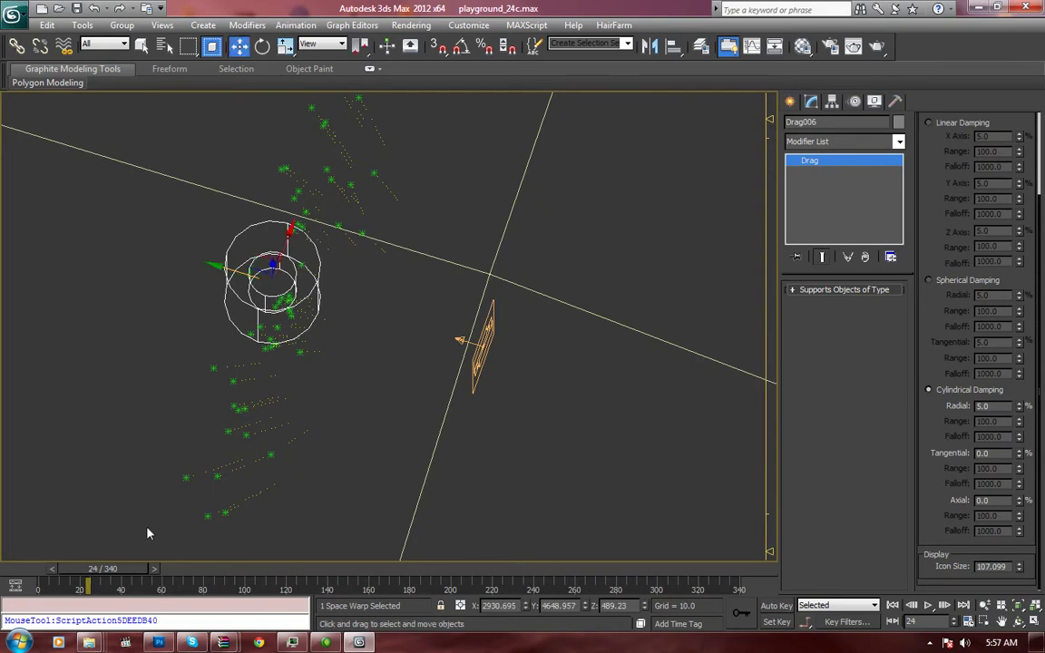
# Set the Drag space warp's cylindrical radial damping to 100% while viewing the setup from above
pyautogui.click(1017, 621)
pyautogui.moveTo(333, 310); pyautogui.dragTo(310, 344)
pyautogui.rightClick(310, 345)
pyautogui.moveTo(990, 406); pyautogui.dragTo(969, 405)
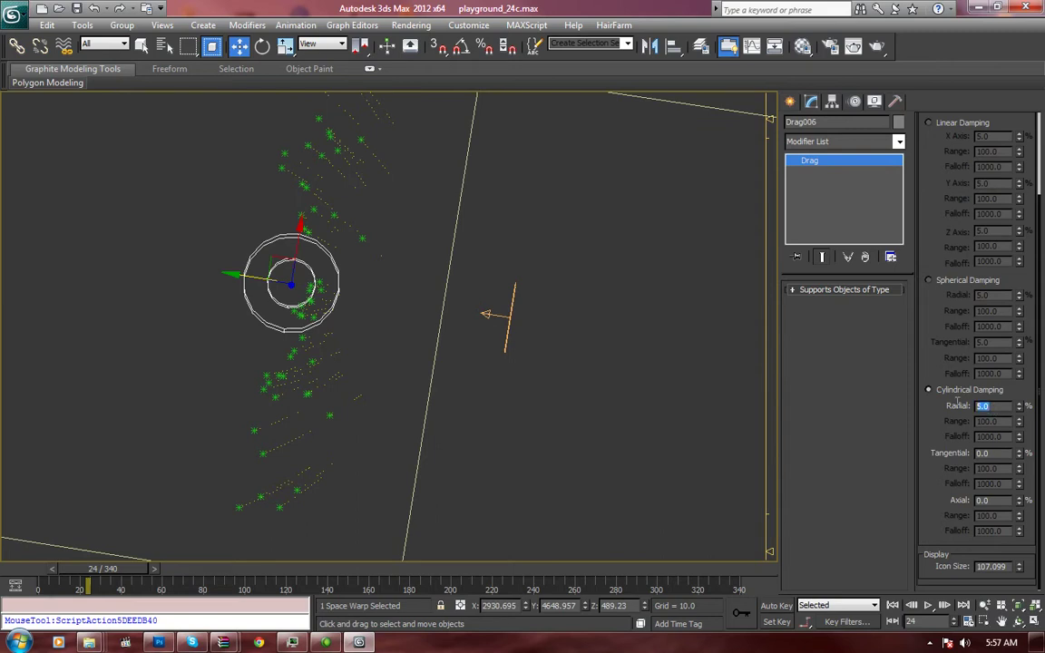
pyautogui.write('100')
pyautogui.press('Tab')
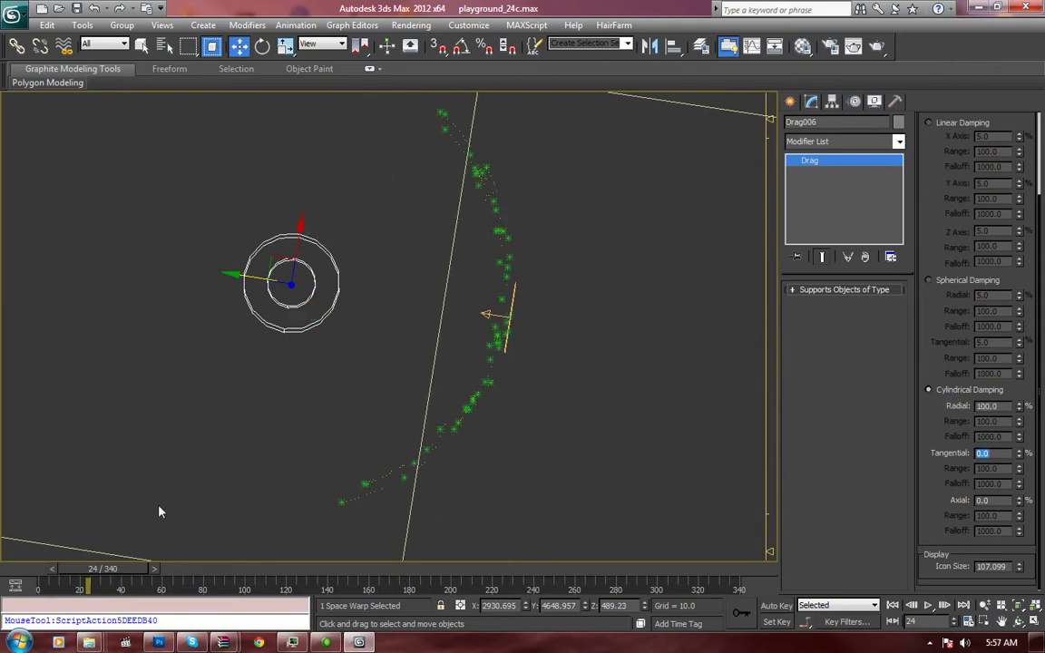
# Scrub the timeline from the start to examine how the particles travel around the Drag space warp
pyautogui.moveTo(51, 564); pyautogui.dragTo(138, 569)
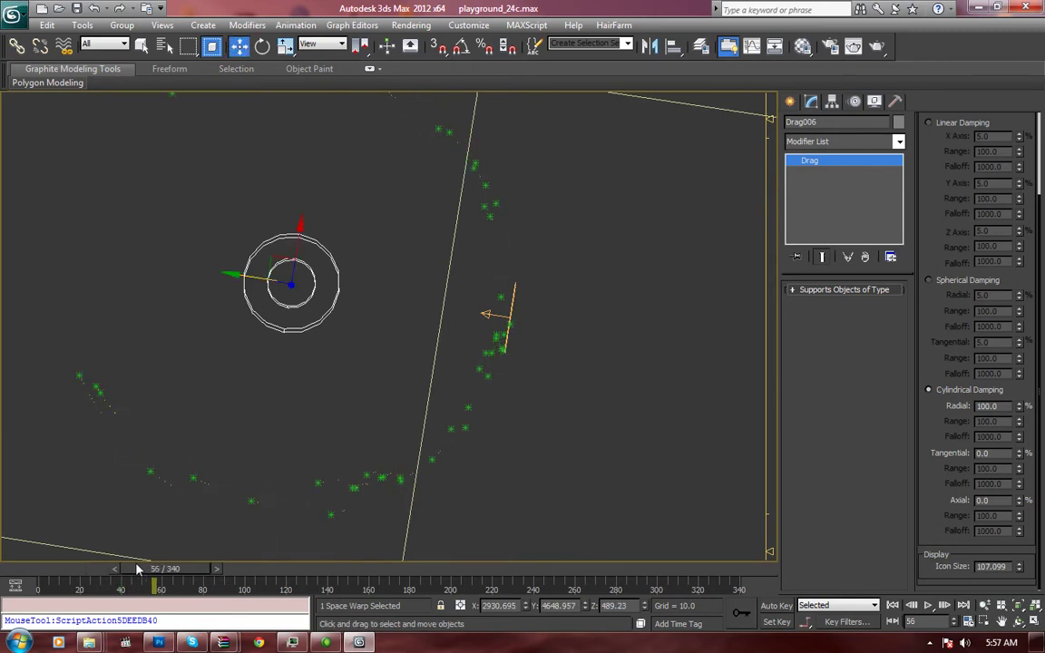
pyautogui.press('Home')
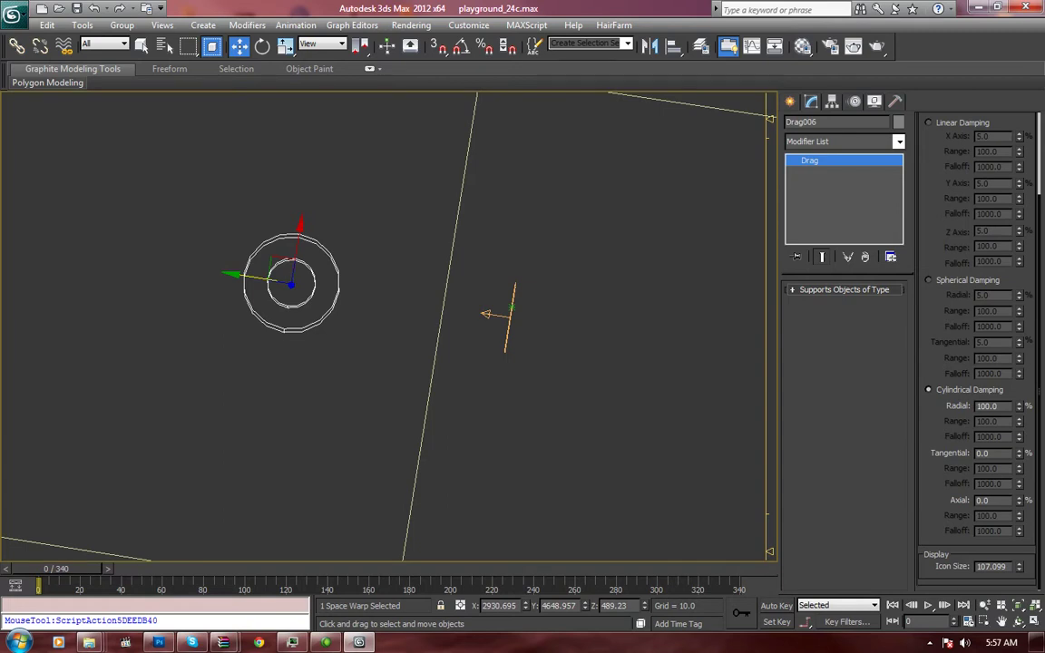
pyautogui.moveTo(78, 570); pyautogui.dragTo(131, 572)
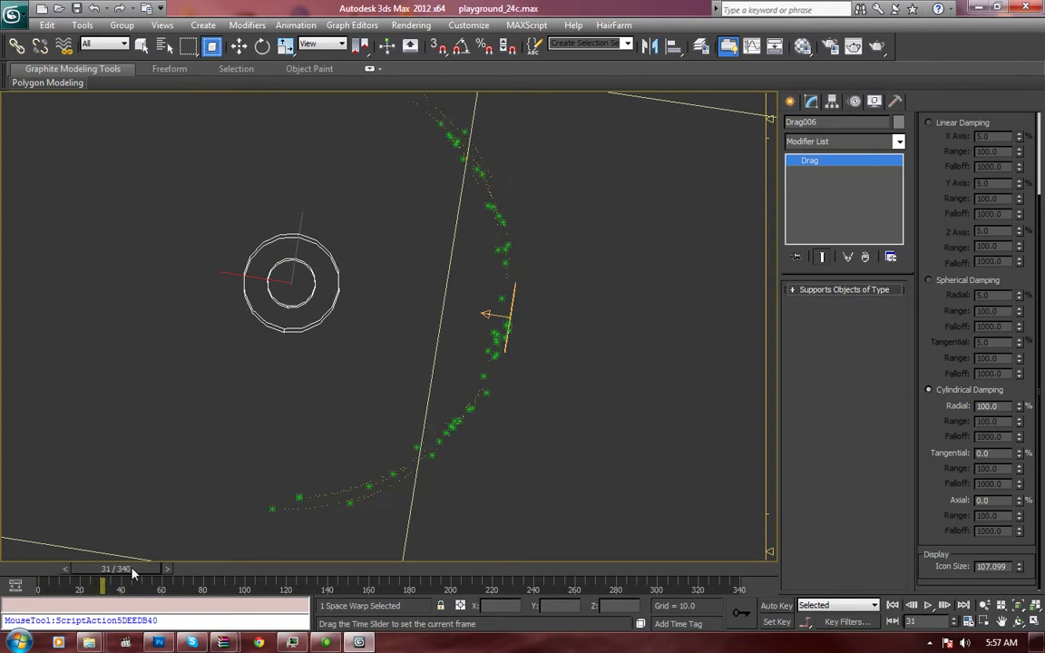
pyautogui.press('w')
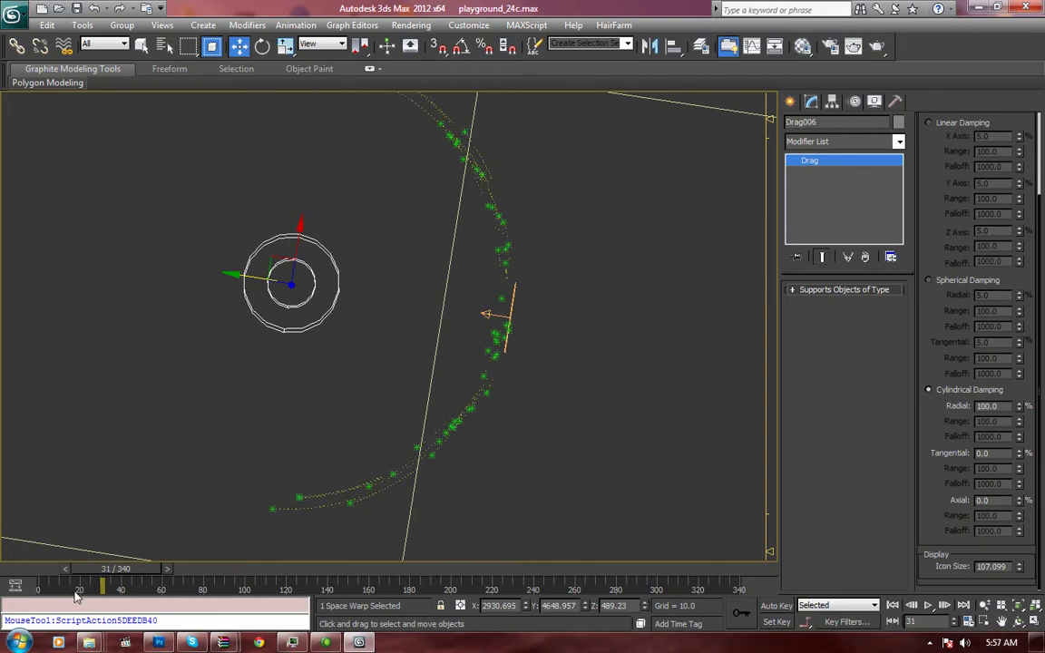
pyautogui.moveTo(54, 574); pyautogui.dragTo(109, 569)
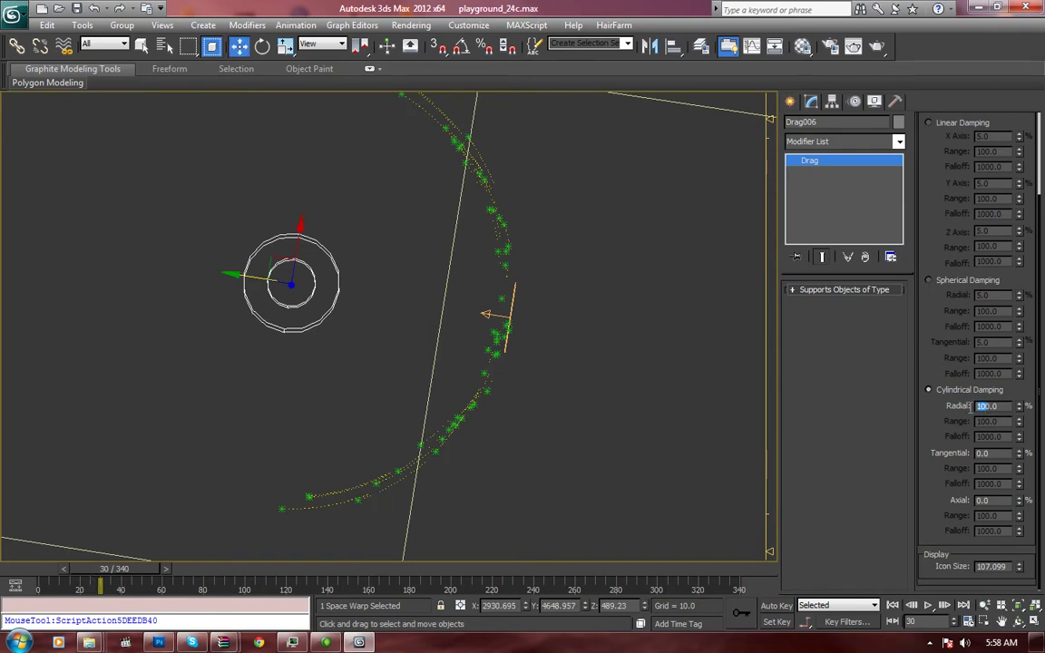
# Try a cylindrical radial damping of 50%, followed by 20%, and check the particle paths near frame 31
pyautogui.press('Tab')
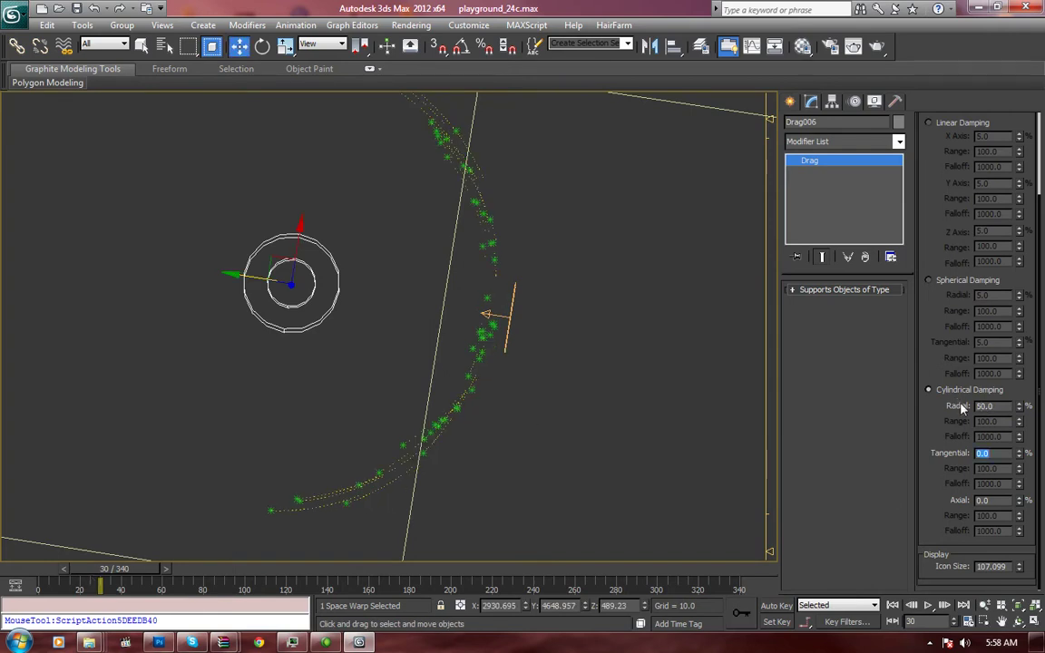
pyautogui.doubleClick(982, 405)
pyautogui.write('20.0')
pyautogui.press('Tab')
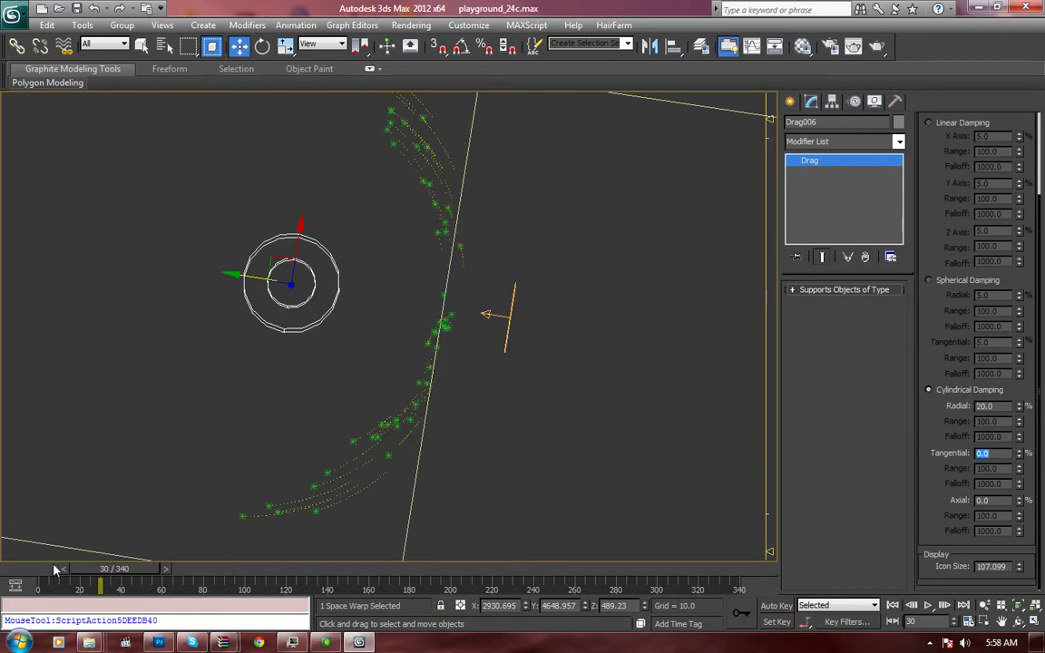
pyautogui.click(65, 569)
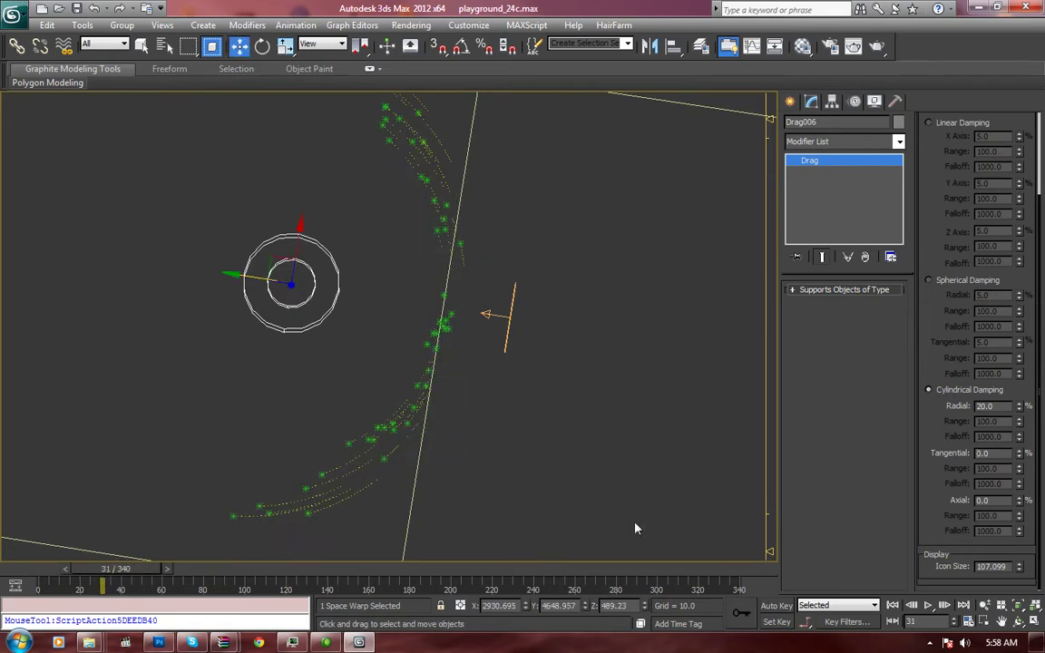
# Set the cylindrical radial damping to 0% and the tangential damping to 20%, and check the particle paths at frame 16
pyautogui.hotkey('ctrl', 'r')
pyautogui.moveTo(392, 443); pyautogui.dragTo(378, 411)
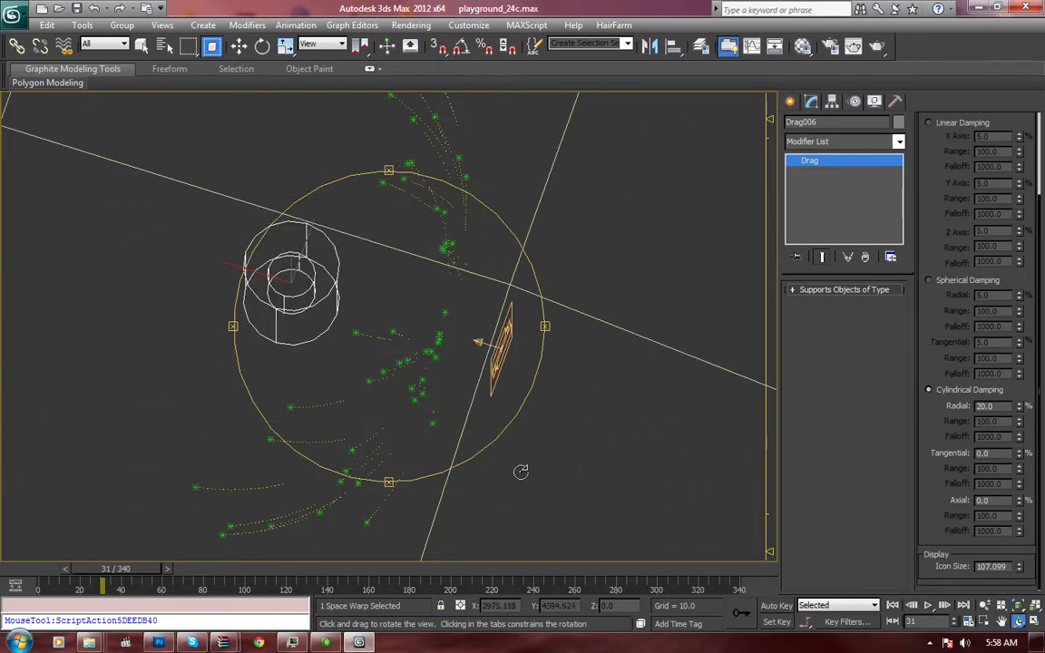
pyautogui.click(987, 406)
pyautogui.write('0')
pyautogui.press('Tab')
pyautogui.write('20')
pyautogui.press('Tab')
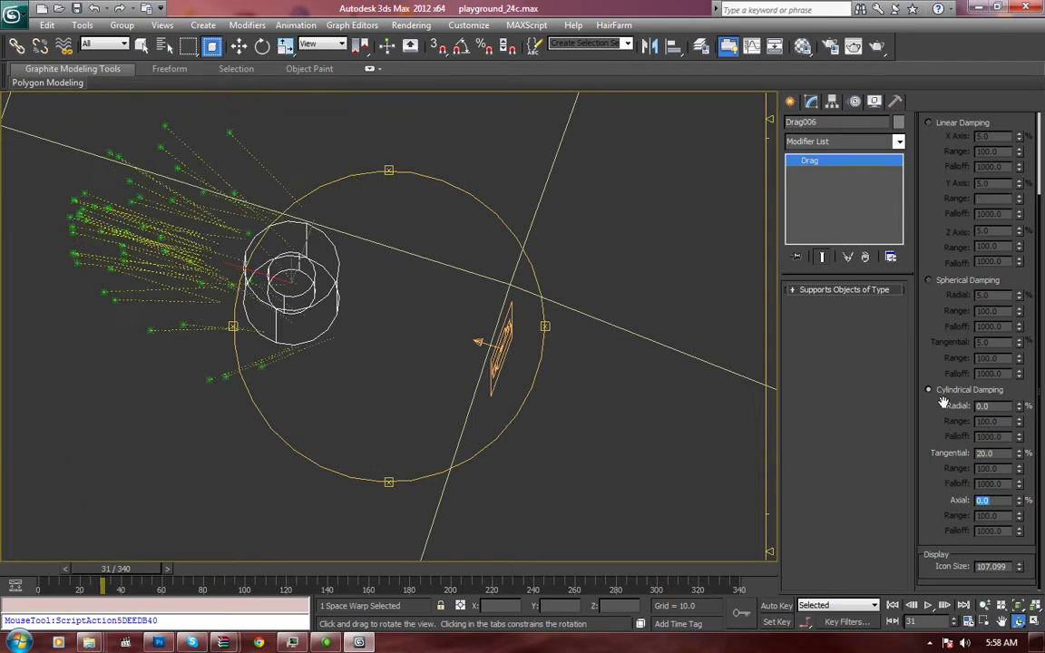
pyautogui.moveTo(20, 570); pyautogui.dragTo(72, 572)
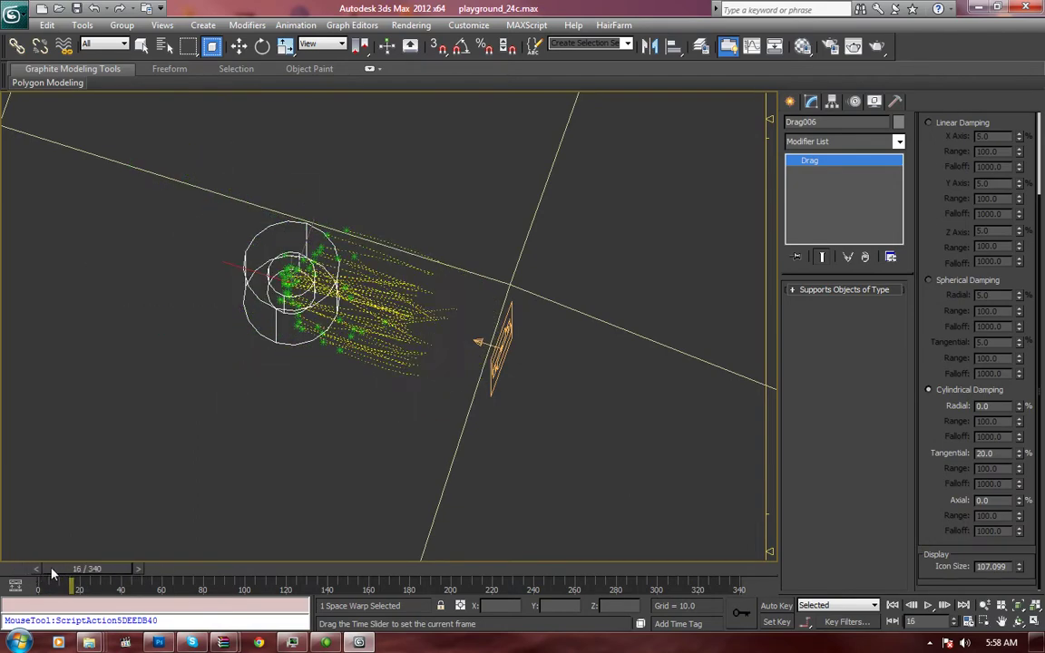
# Set the cylindrical tangential damping to 0% and the axial damping to 30%
pyautogui.moveTo(1000, 458); pyautogui.dragTo(969, 452)
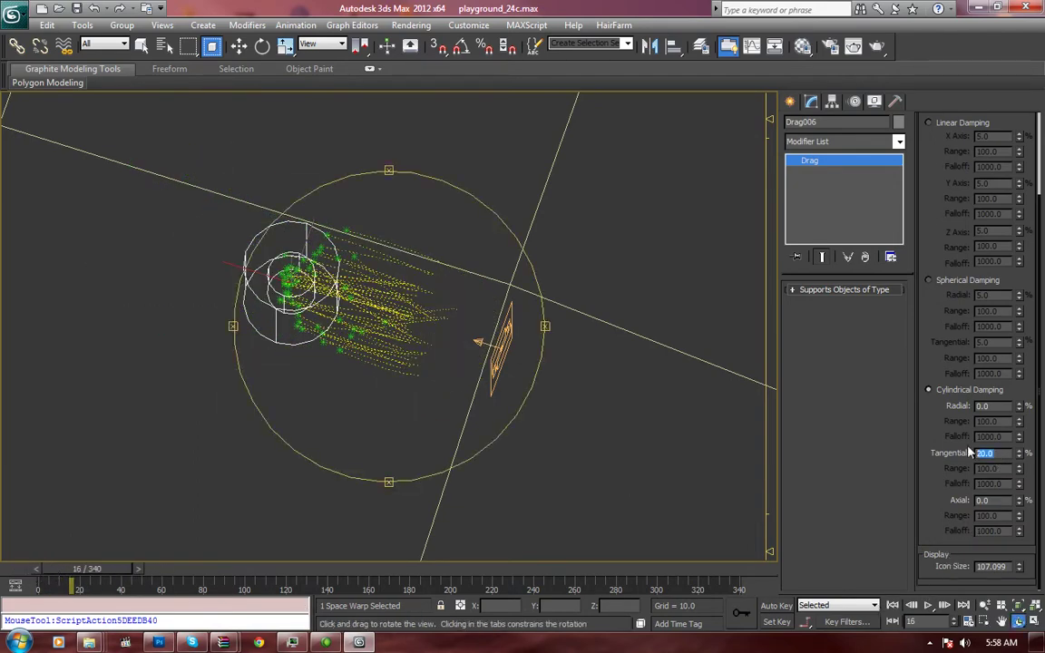
pyautogui.write('0')
pyautogui.press('Tab')
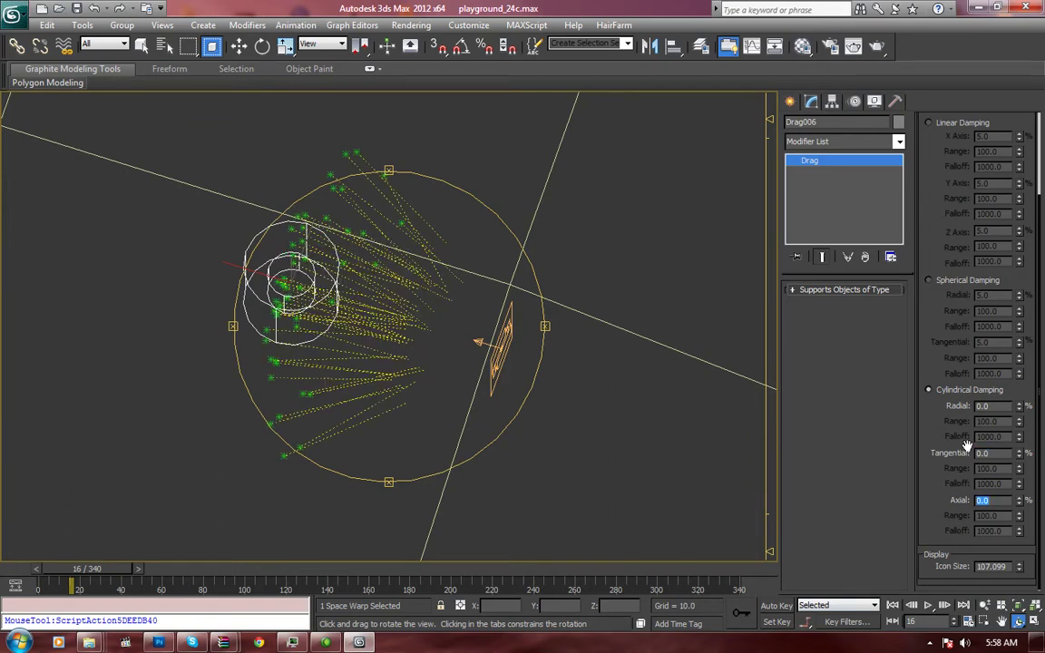
pyautogui.write('30')
pyautogui.press('Return')
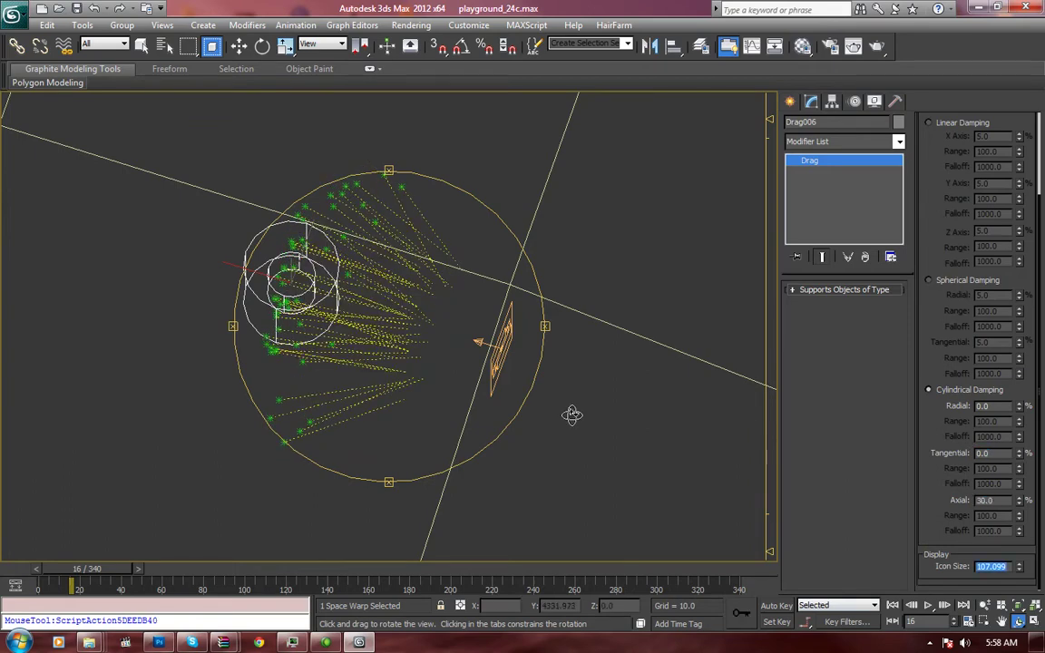
# View the setup from above at frame 8 and move the Drag space warp to one side of the particle stream
pyautogui.moveTo(571, 415)
pyautogui.mouseDown()
pyautogui.moveTo(411, 338)
pyautogui.moveTo(427, 285)
pyautogui.mouseUp()
pyautogui.moveTo(343, 289); pyautogui.dragTo(326, 438)
pyautogui.press('w')
pyautogui.moveTo(51, 569)
pyautogui.mouseDown()
pyautogui.moveTo(20, 570)
pyautogui.moveTo(65, 571)
pyautogui.moveTo(30, 571)
pyautogui.mouseUp()
pyautogui.moveTo(285, 237); pyautogui.dragTo(257, 357)
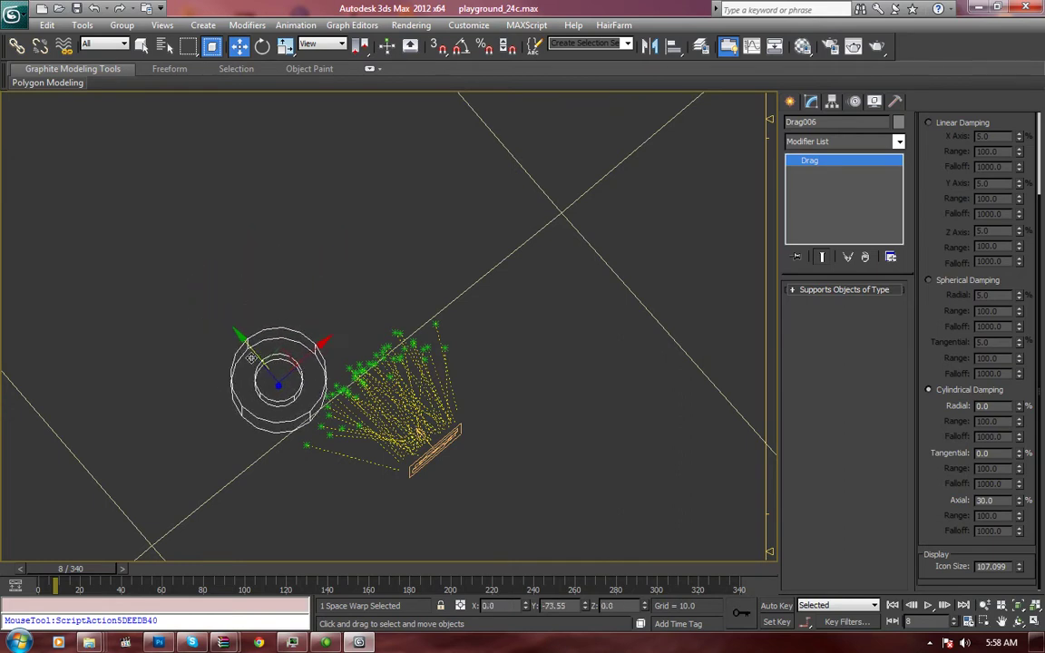
# Set the Drag's cylindrical radial damping to 70% and its tangential and axial damping to 0%
pyautogui.moveTo(1003, 410); pyautogui.dragTo(963, 413)
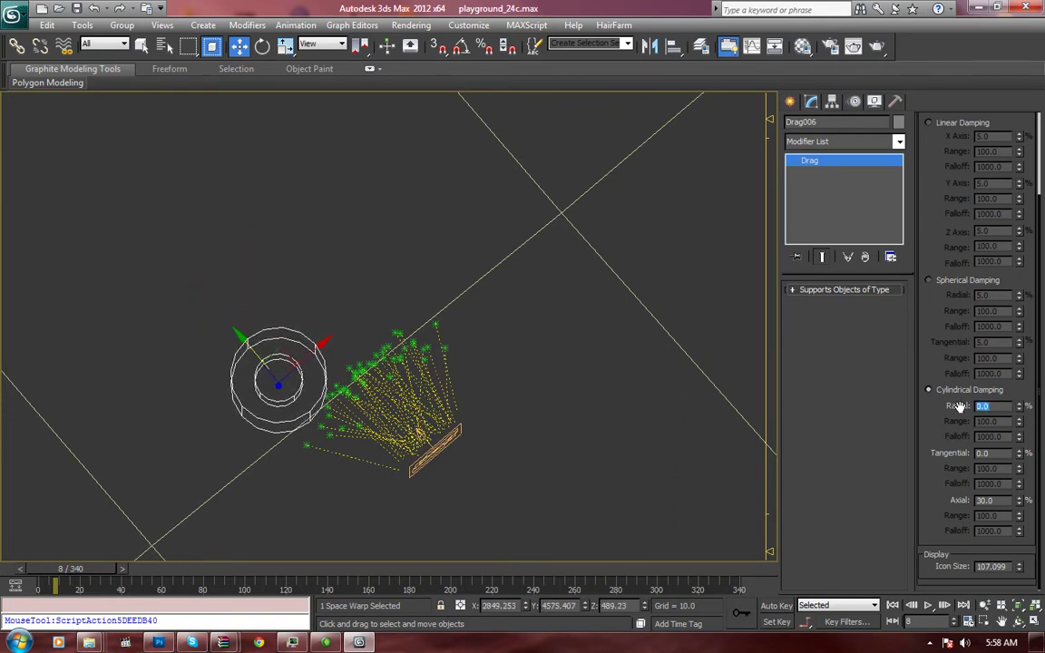
pyautogui.write('70')
pyautogui.press('Tab')
pyautogui.press('Tab')
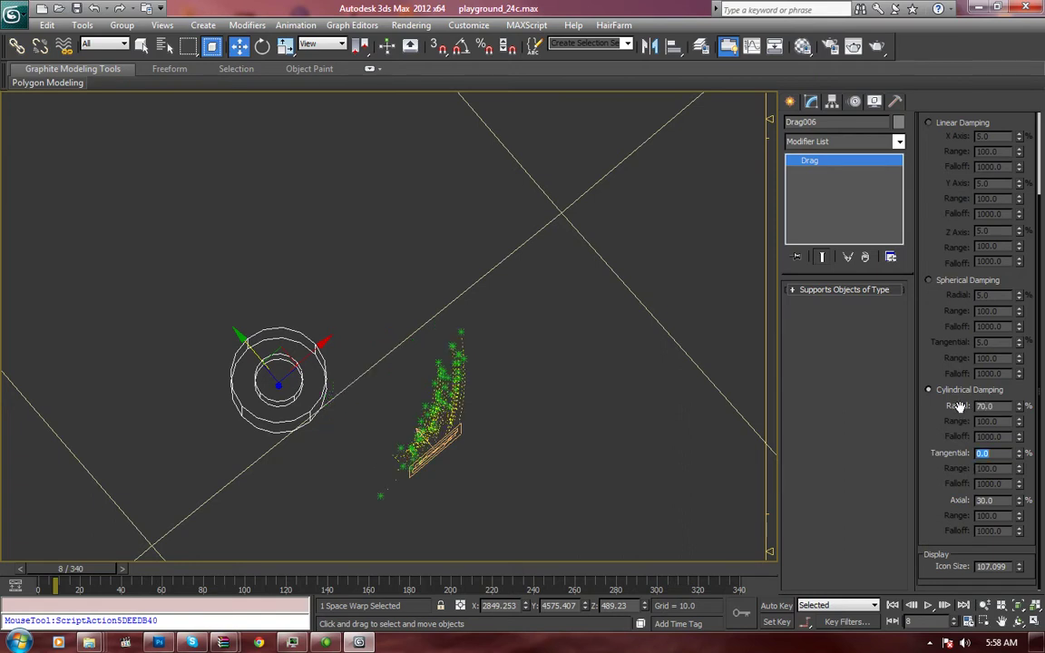
pyautogui.write('0')
pyautogui.press('Tab')
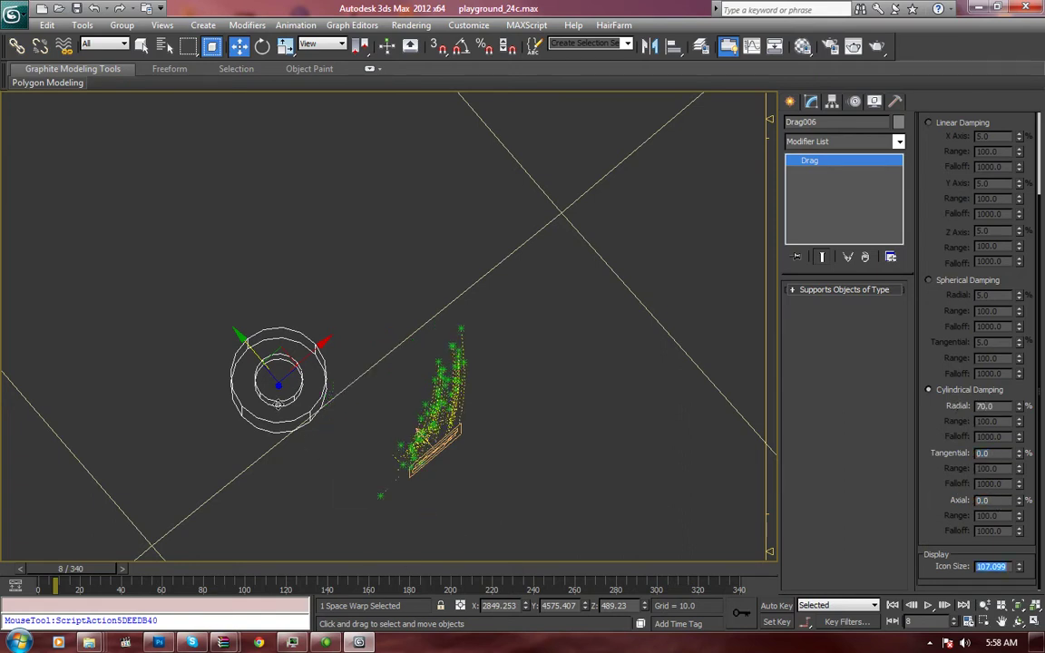
# Move the Drag space warp about 57 units along negative X and scrub the timeline to frame 151 and back to 0
pyautogui.moveTo(272, 370); pyautogui.dragTo(252, 402)
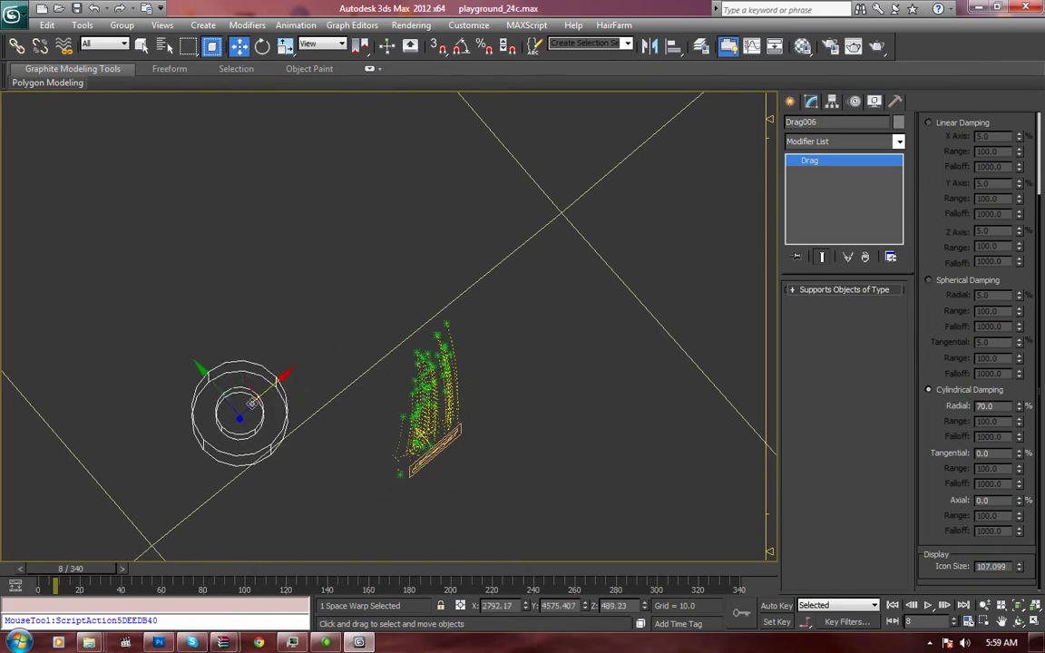
pyautogui.moveTo(68, 569); pyautogui.dragTo(349, 562)
pyautogui.press('w')
pyautogui.click(7, 571)
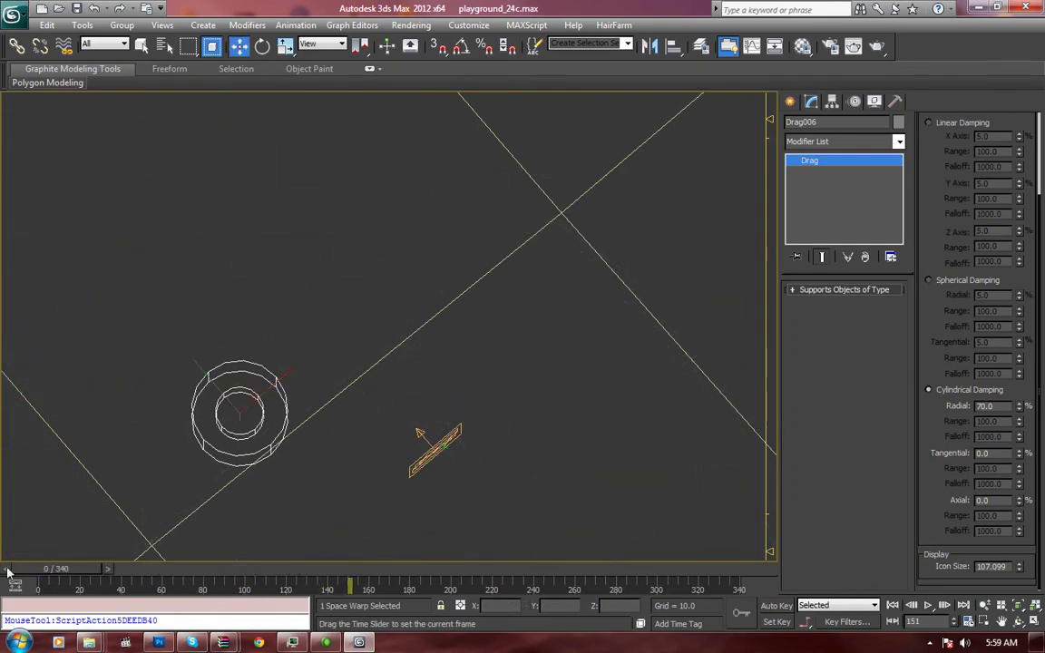
# Scrub the timeline from the start in a wider view to examine the particle trails around the Drag space warp
pyautogui.moveTo(34, 575); pyautogui.dragTo(105, 570)
pyautogui.keyDown('alt'); pyautogui.moveTo(344, 381); pyautogui.dragTo(363, 360, button='middle'); pyautogui.keyUp('alt')
pyautogui.moveTo(67, 575); pyautogui.dragTo(107, 569)
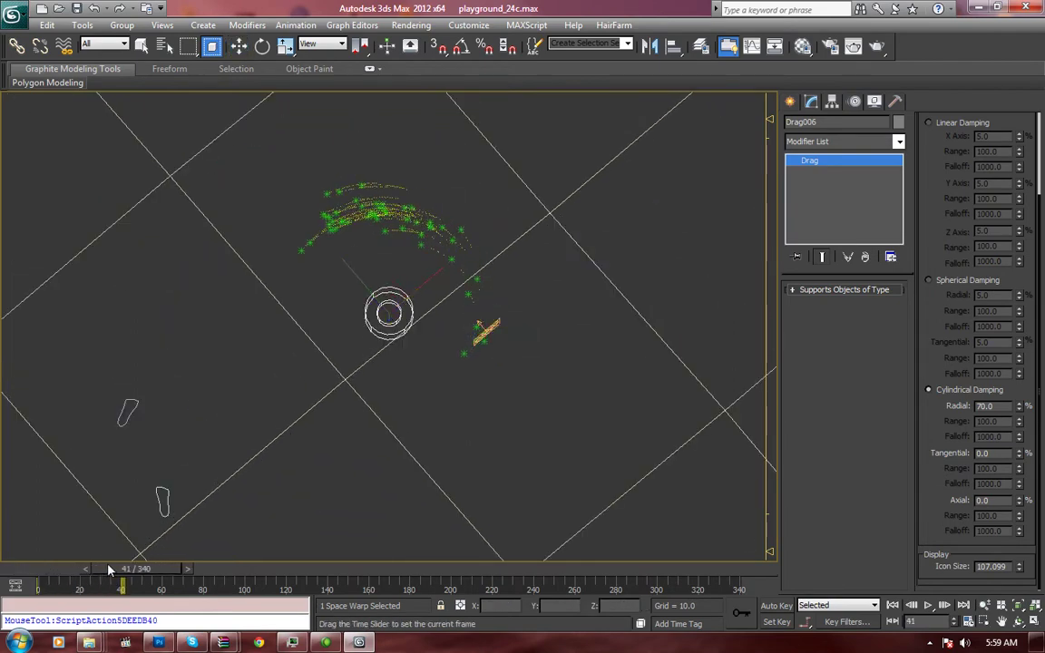
pyautogui.press('w')
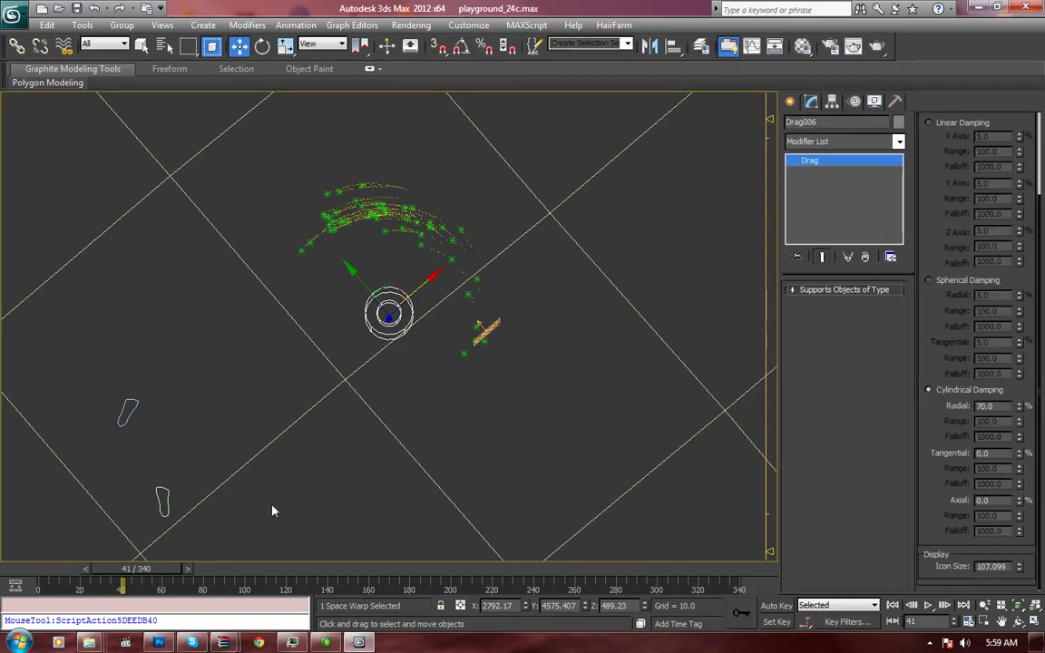
pyautogui.moveTo(109, 571); pyautogui.dragTo(359, 552)
pyautogui.click(26, 569)
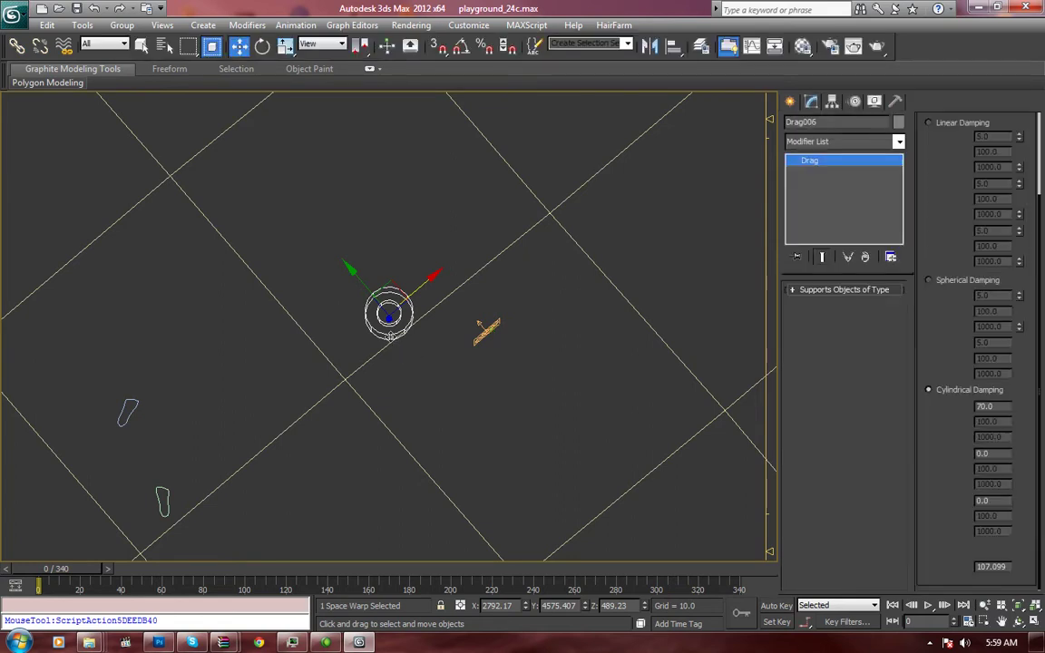
# Remove the wallchipTest particle source and the Drag space warp from the working view
pyautogui.click(487, 330)
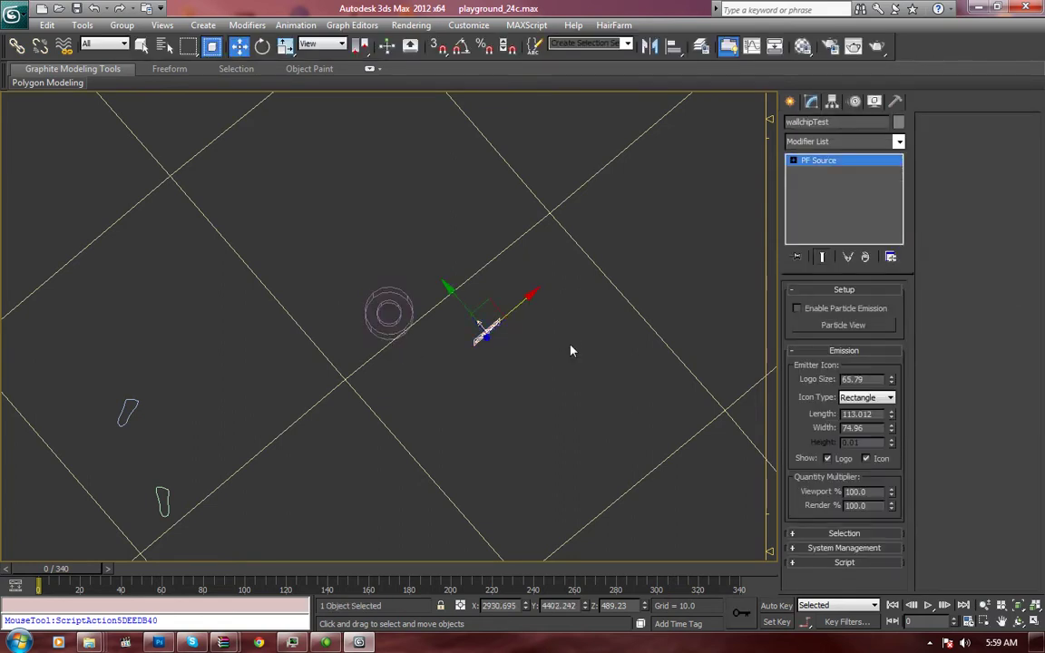
pyautogui.click(571, 350)
pyautogui.click(396, 305)
pyautogui.click(511, 366)
pyautogui.moveTo(510, 366); pyautogui.dragTo(576, 467, button='middle')
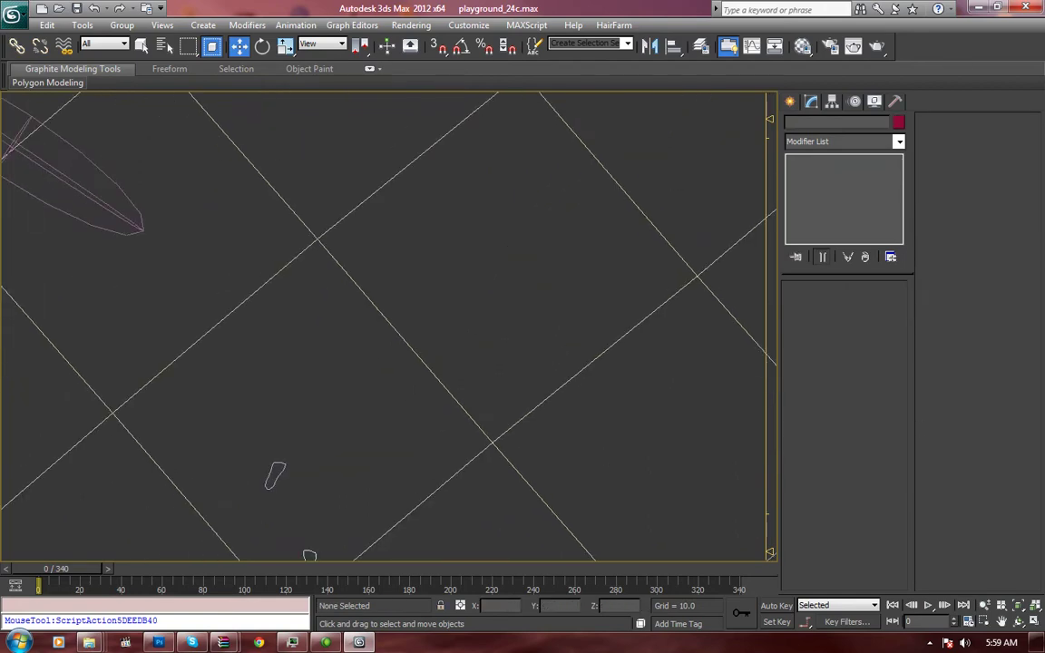
# Enable the PF TargetingSystem in Particle View and check the settings of its Cache 001 operator
pyautogui.press('6')
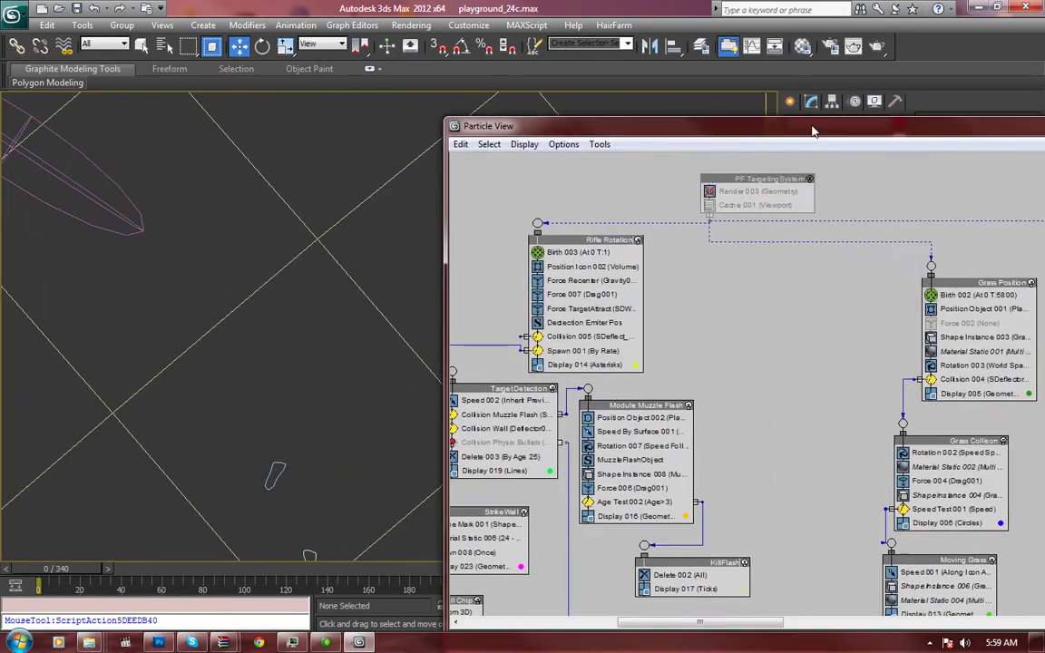
pyautogui.click(810, 179)
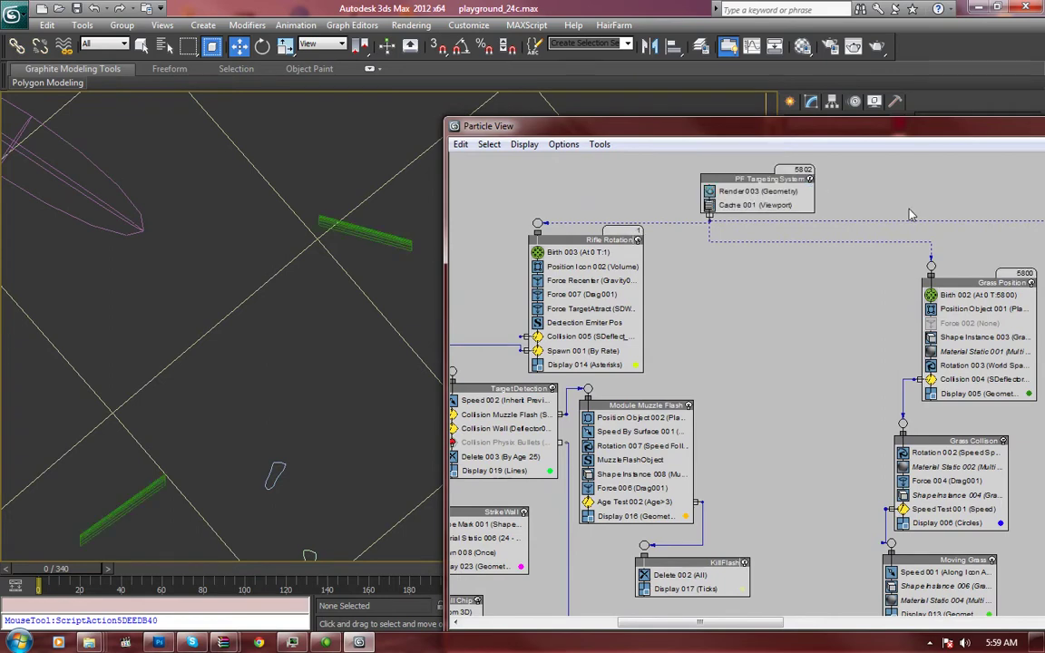
pyautogui.click(742, 206)
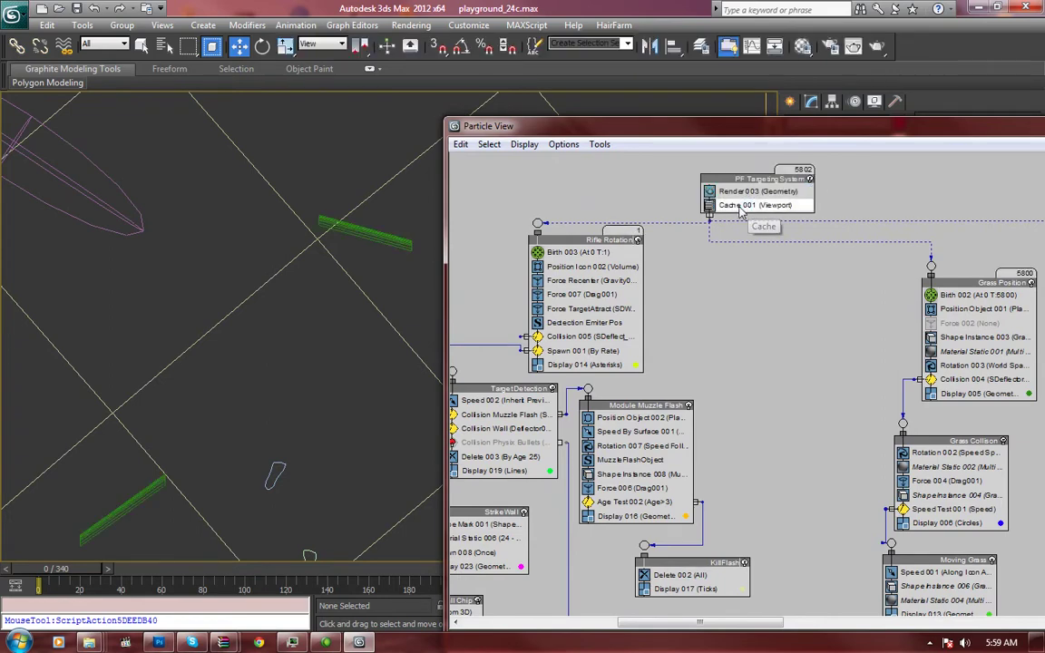
pyautogui.moveTo(867, 132); pyautogui.dragTo(569, 75)
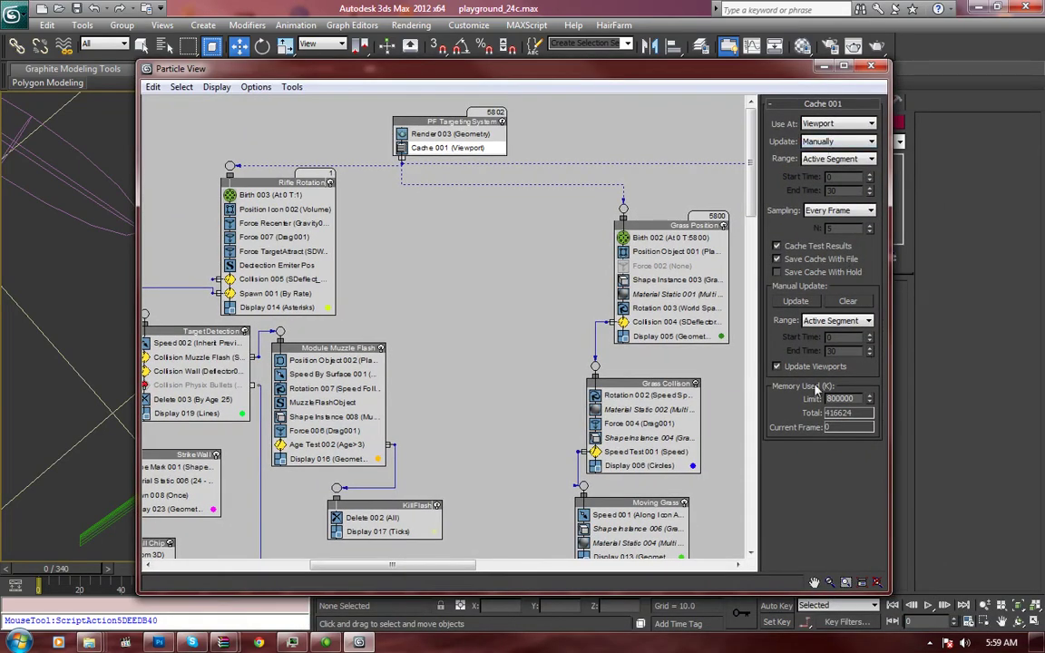
pyautogui.moveTo(689, 79); pyautogui.dragTo(1044, 55)
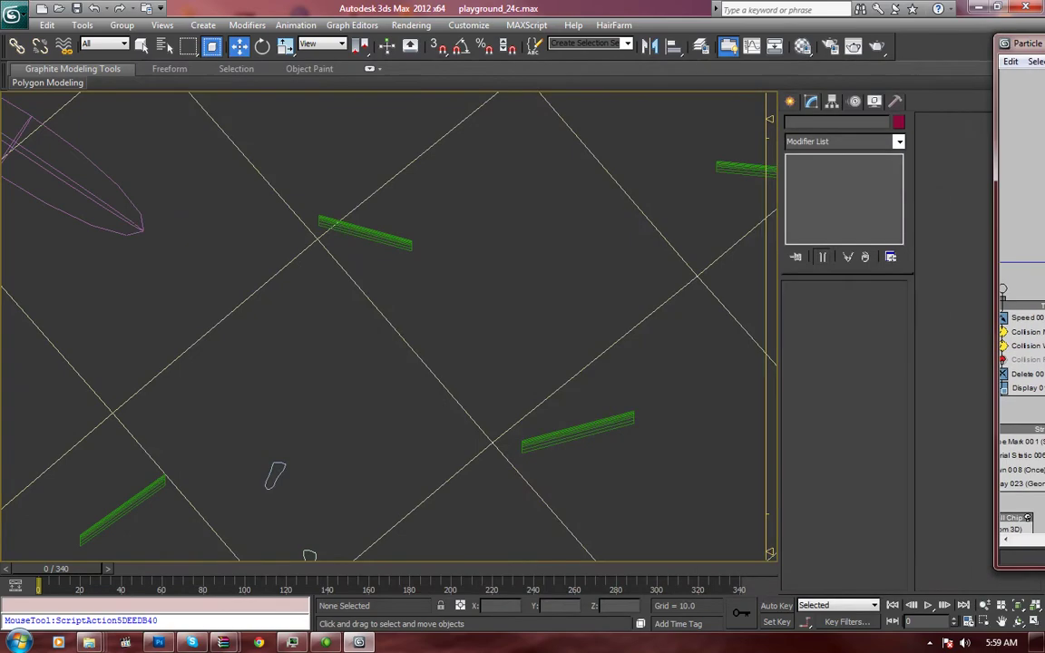
# Go to frame 133, select the PF TargetingSystem particles and inspect the debris around the shattering bottles up close
pyautogui.click(1017, 621)
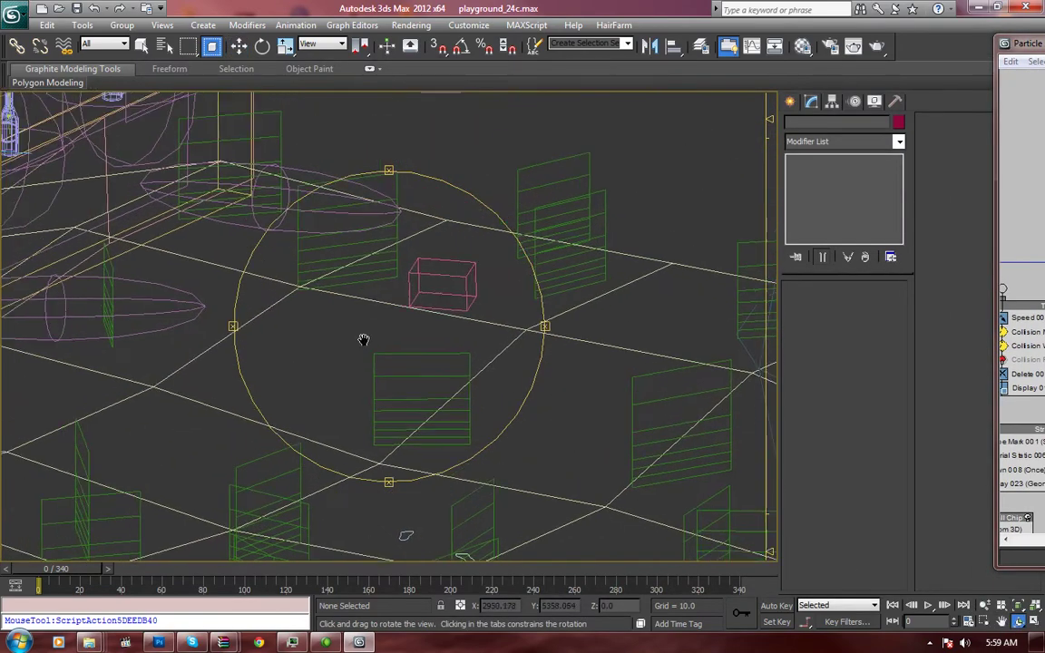
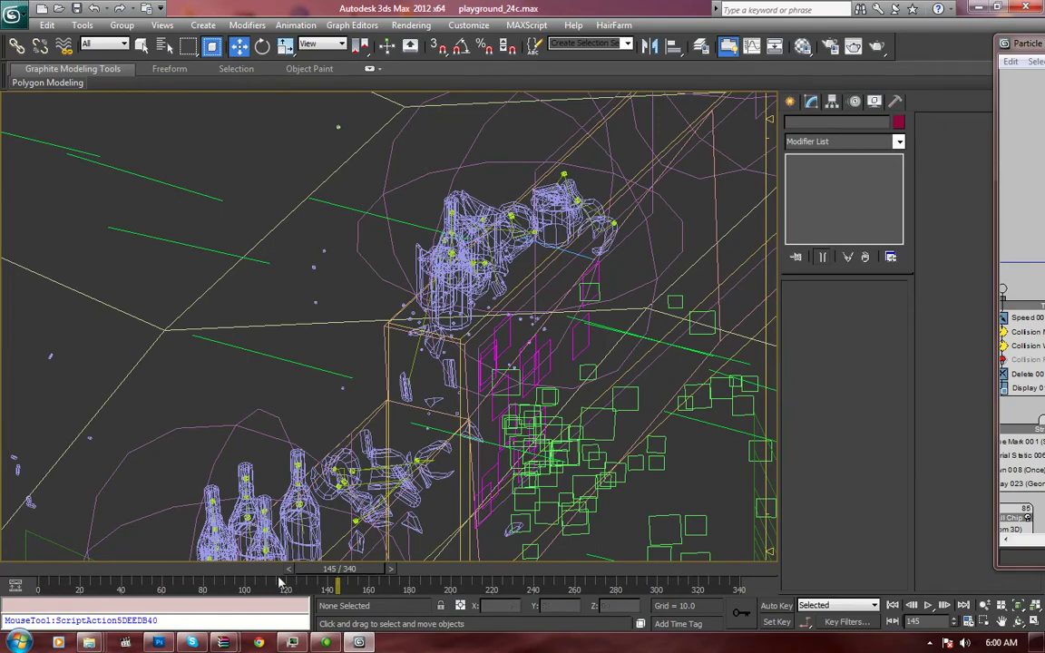
pyautogui.moveTo(337, 568); pyautogui.dragTo(304, 570)
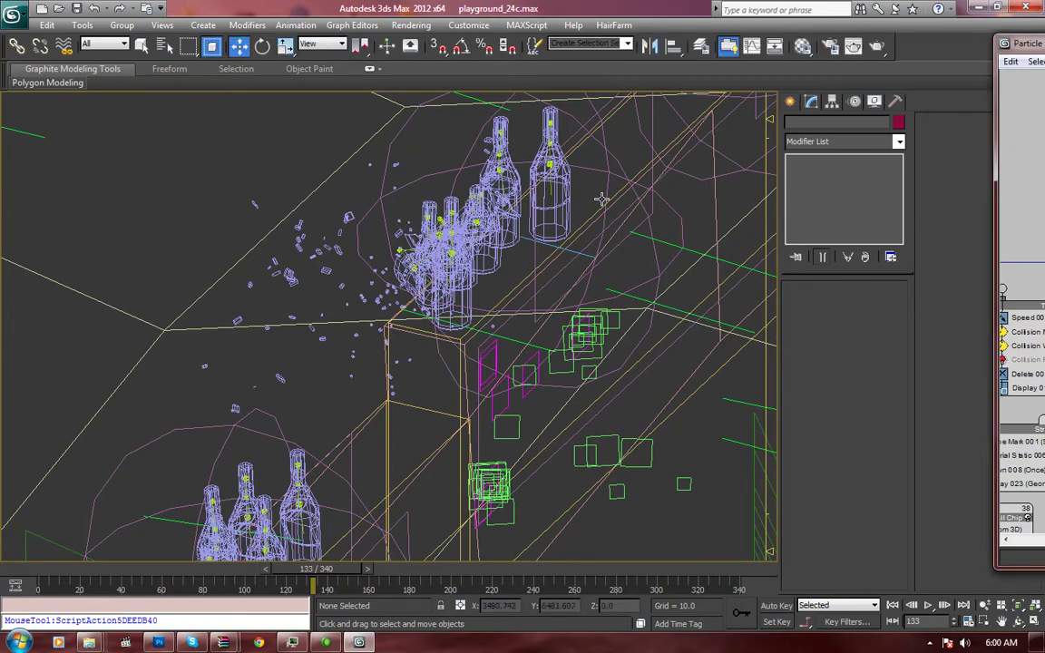
pyautogui.click(303, 225)
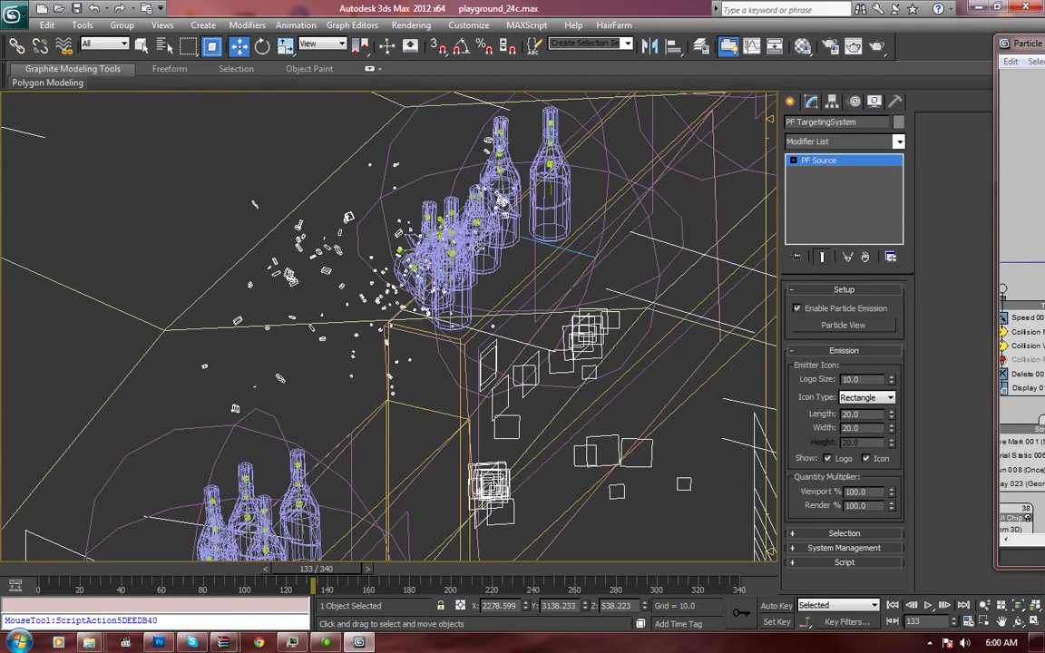
pyautogui.click(1018, 606)
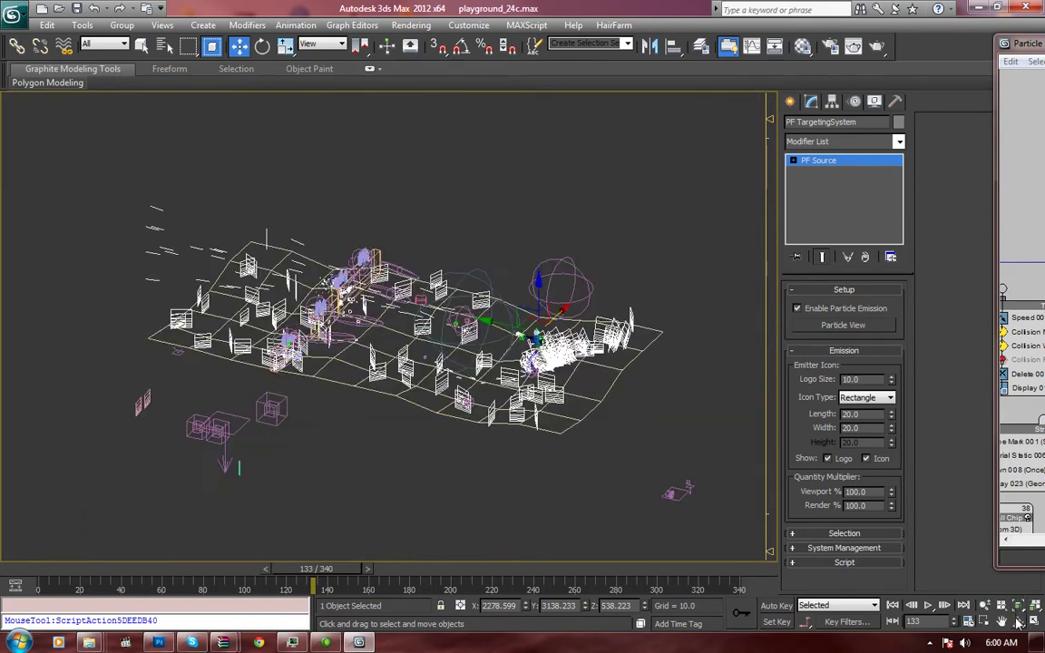
pyautogui.click(1017, 621)
pyautogui.moveTo(317, 239); pyautogui.dragTo(366, 380)
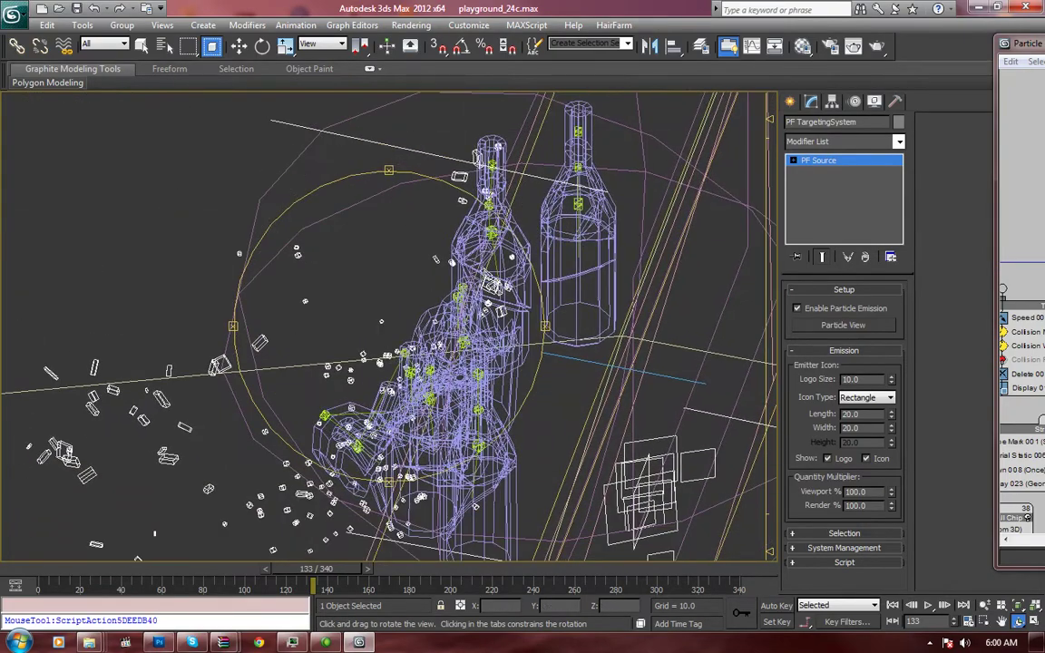
# Bring Particle View back over the scene and select the Broken Bottle Init event in the targeting system flow
pyautogui.moveTo(1025, 43); pyautogui.dragTo(557, 78)
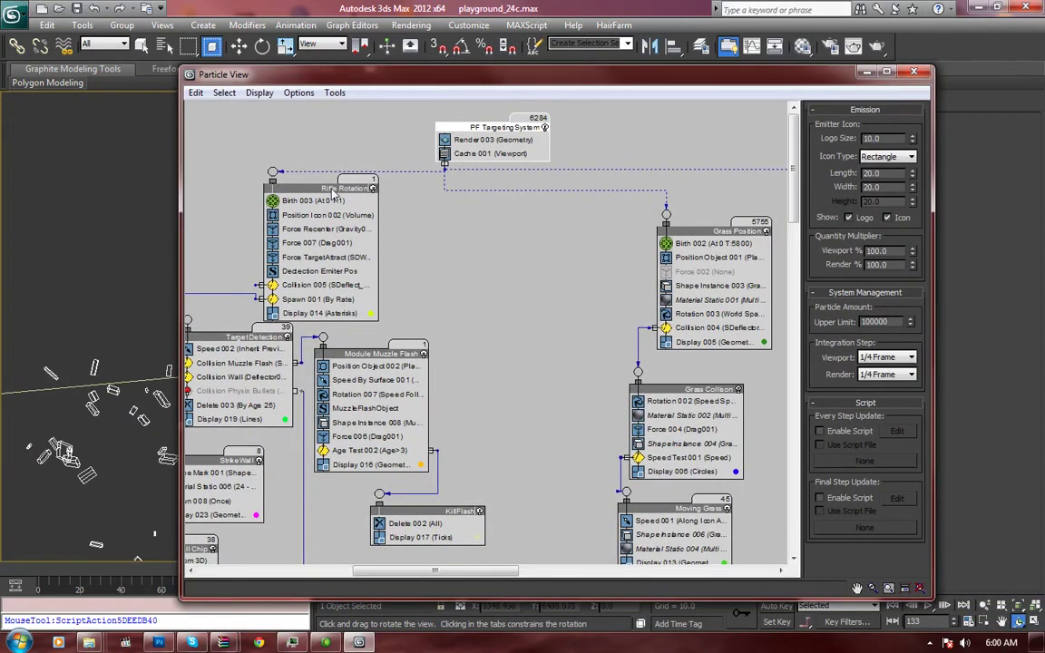
pyautogui.moveTo(571, 242); pyautogui.dragTo(465, 236, button='middle')
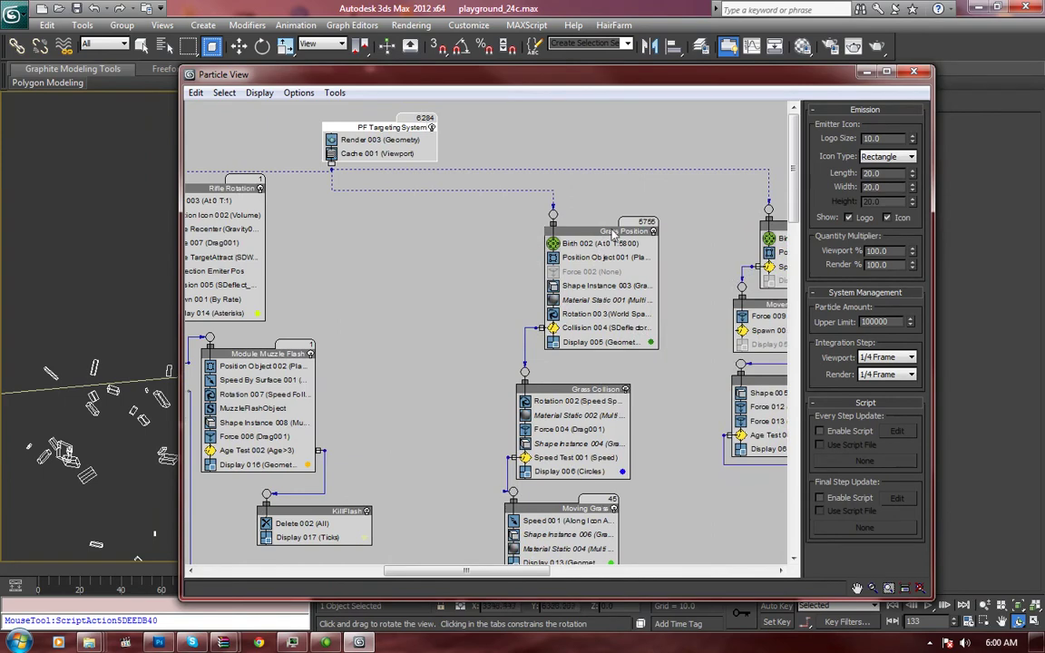
pyautogui.moveTo(717, 238); pyautogui.dragTo(496, 238, button='middle')
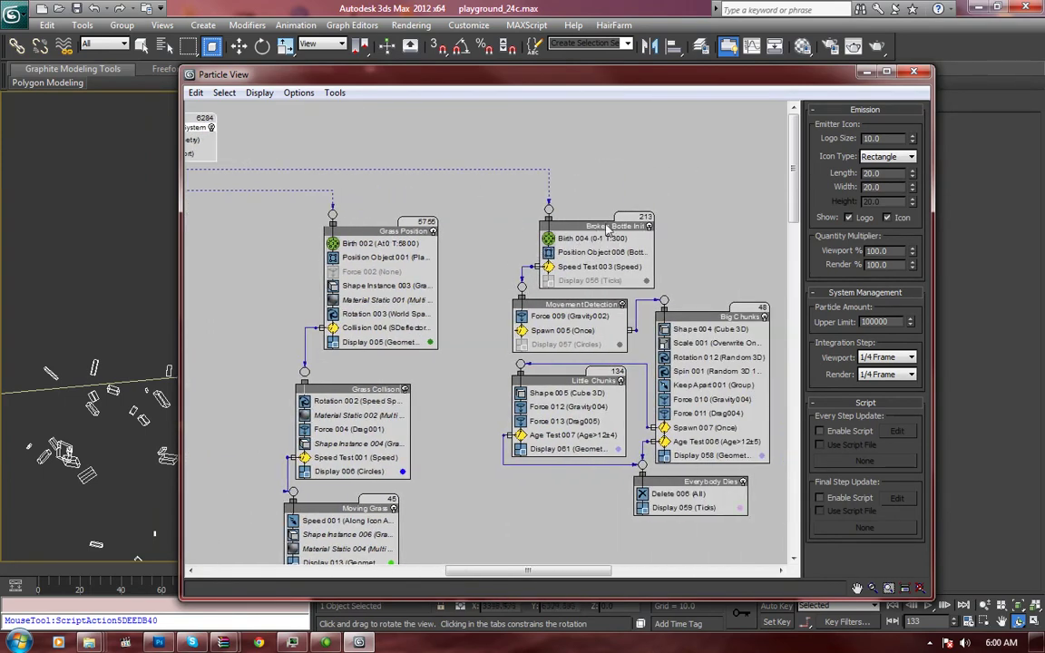
pyautogui.click(726, 221)
pyautogui.click(600, 226)
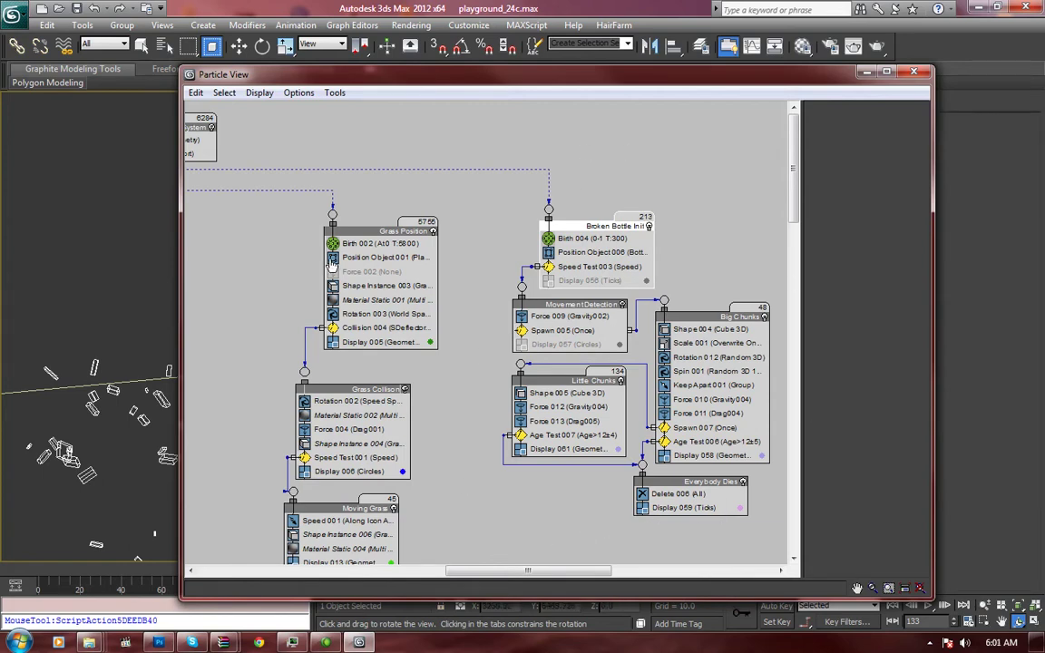
# Place Particle View beside the viewport with the bottle events showing, and orbit the scene to see all the bottle groups
pyautogui.moveTo(637, 66); pyautogui.dragTo(645, 94)
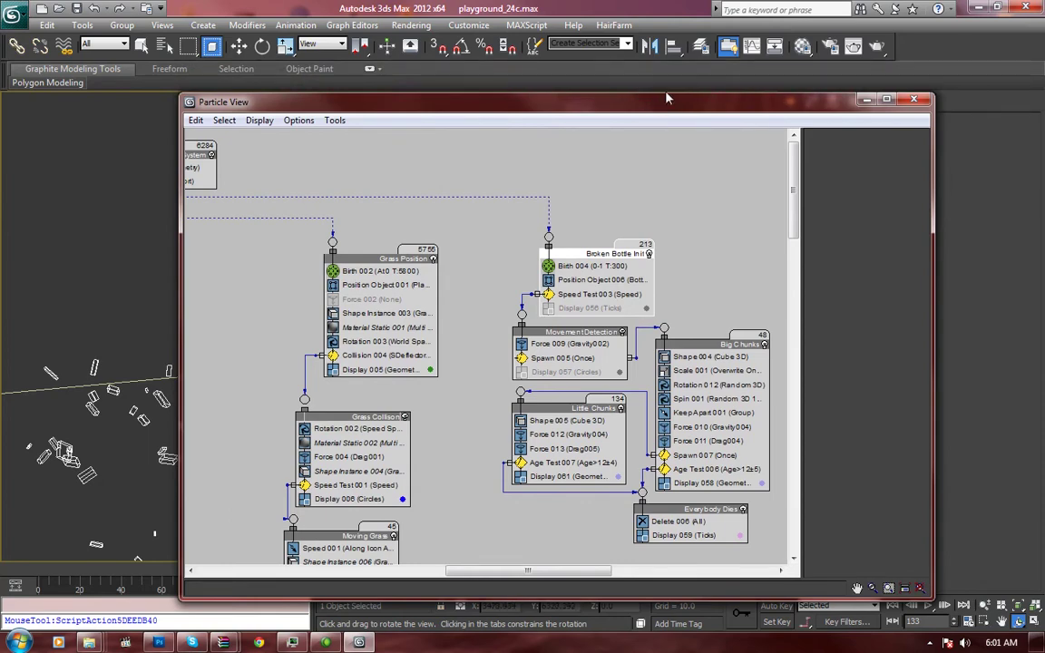
pyautogui.moveTo(691, 107); pyautogui.dragTo(716, 84)
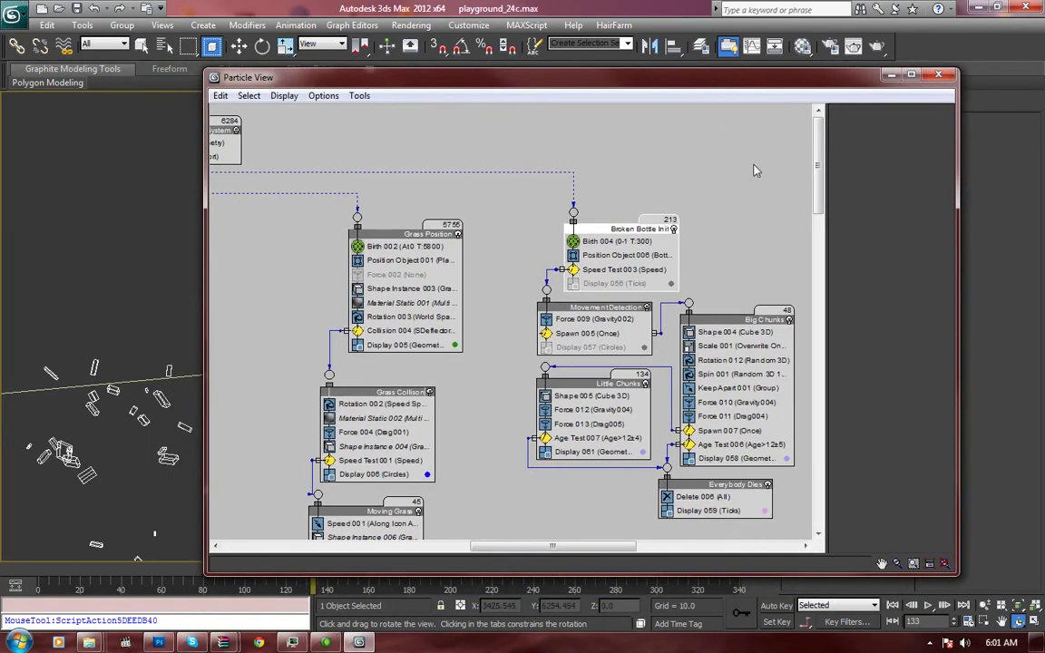
pyautogui.moveTo(819, 170); pyautogui.dragTo(819, 186)
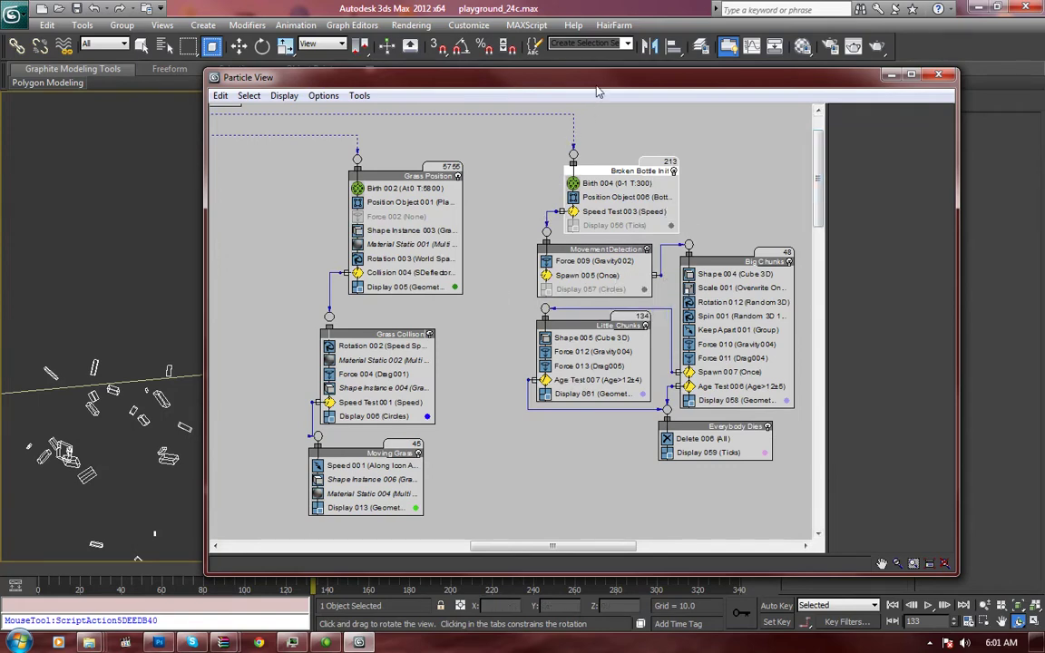
pyautogui.moveTo(603, 83); pyautogui.dragTo(865, 86)
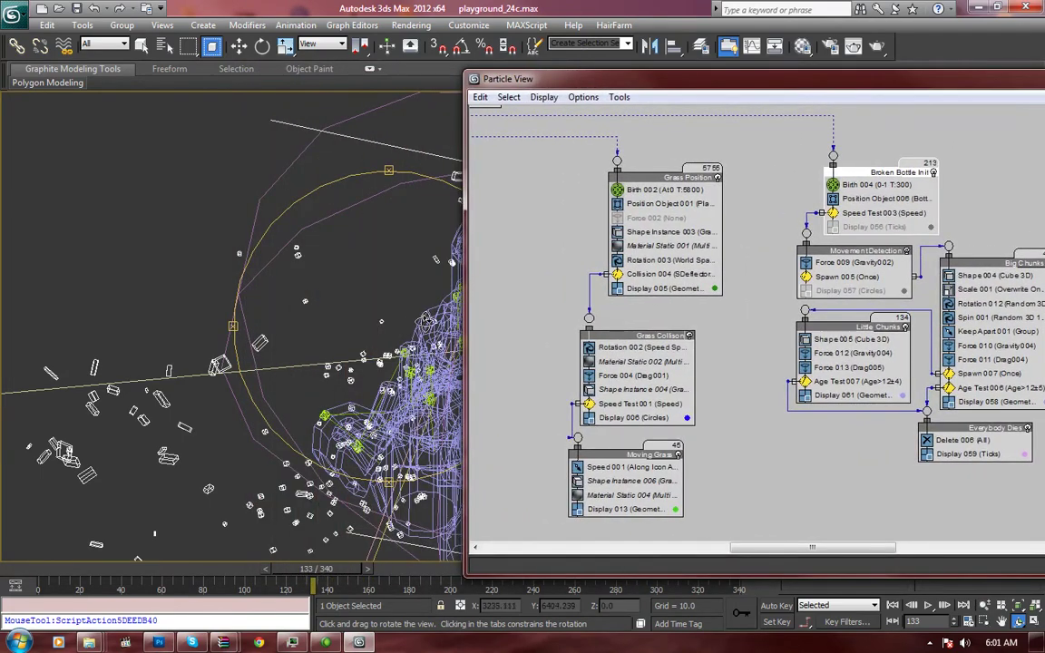
pyautogui.moveTo(234, 311); pyautogui.dragTo(371, 351)
pyautogui.moveTo(334, 313); pyautogui.dragTo(408, 291)
pyautogui.press('w')
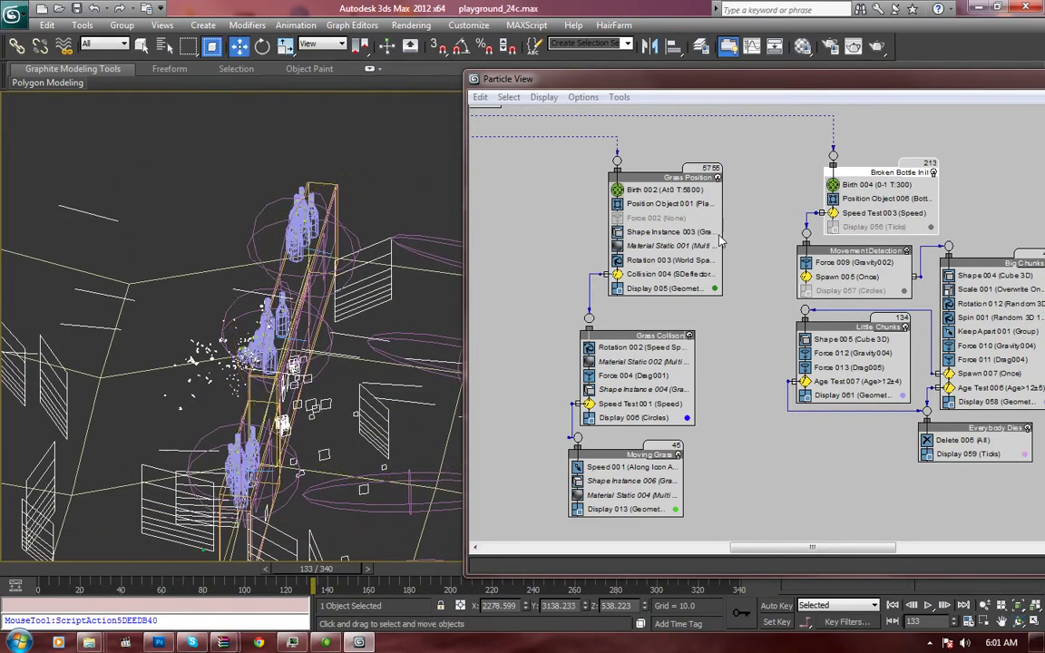
# Turn off the Display operators of the three grass events, Target Detection, StrikeWall and Wall Chip in the targeting system flow
pyautogui.click(617, 288)
pyautogui.click(588, 417)
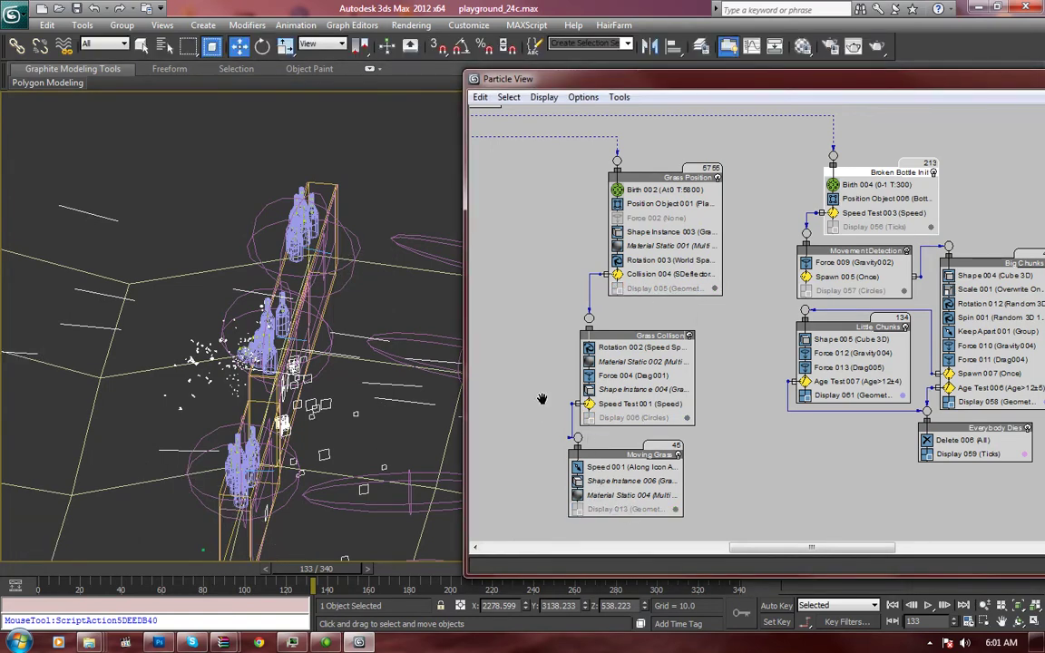
pyautogui.moveTo(534, 405); pyautogui.dragTo(921, 387, button='middle')
pyautogui.moveTo(712, 263); pyautogui.dragTo(868, 328, button='middle')
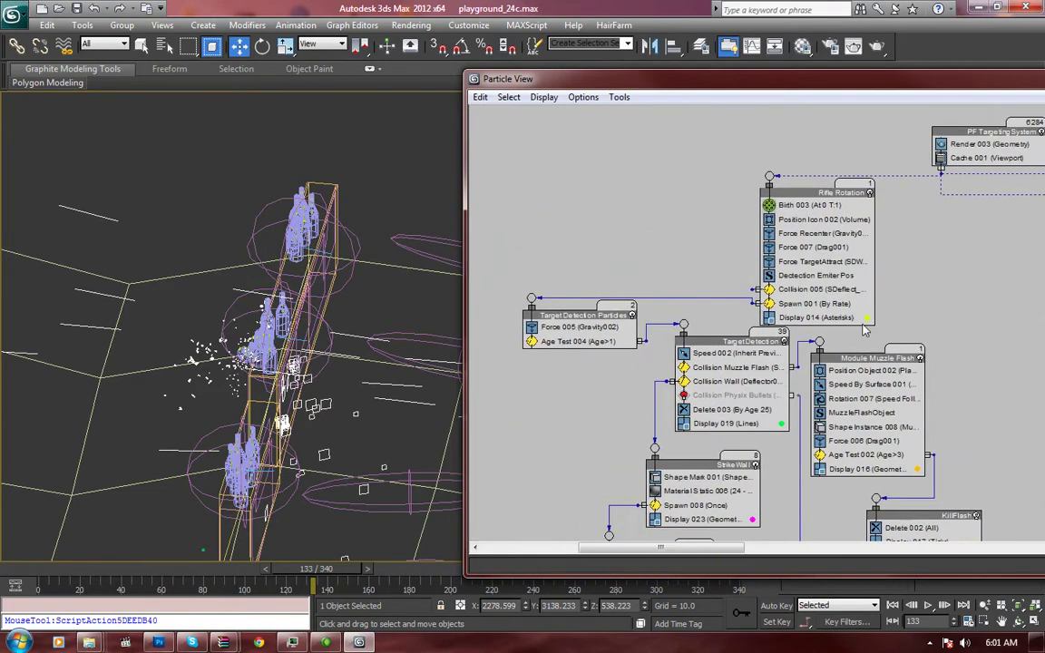
pyautogui.click(682, 423)
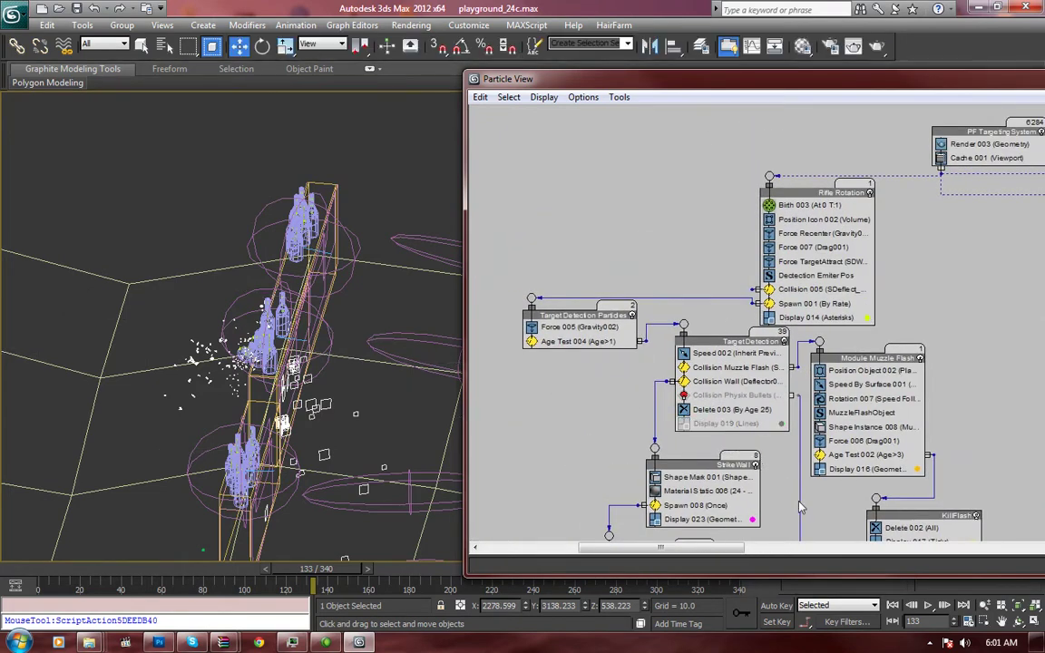
pyautogui.scroll(-3, 725, 453)
pyautogui.click(652, 365)
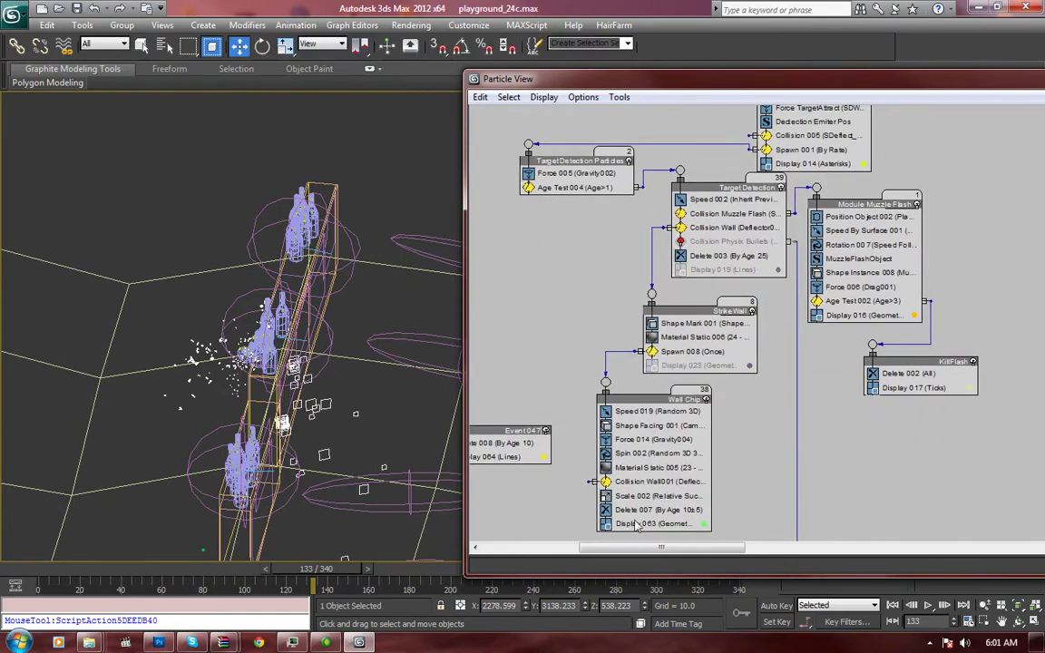
# Close Particle View and hide the Space Warps category in the scene
pyautogui.moveTo(356, 367); pyautogui.dragTo(335, 449, button='middle')
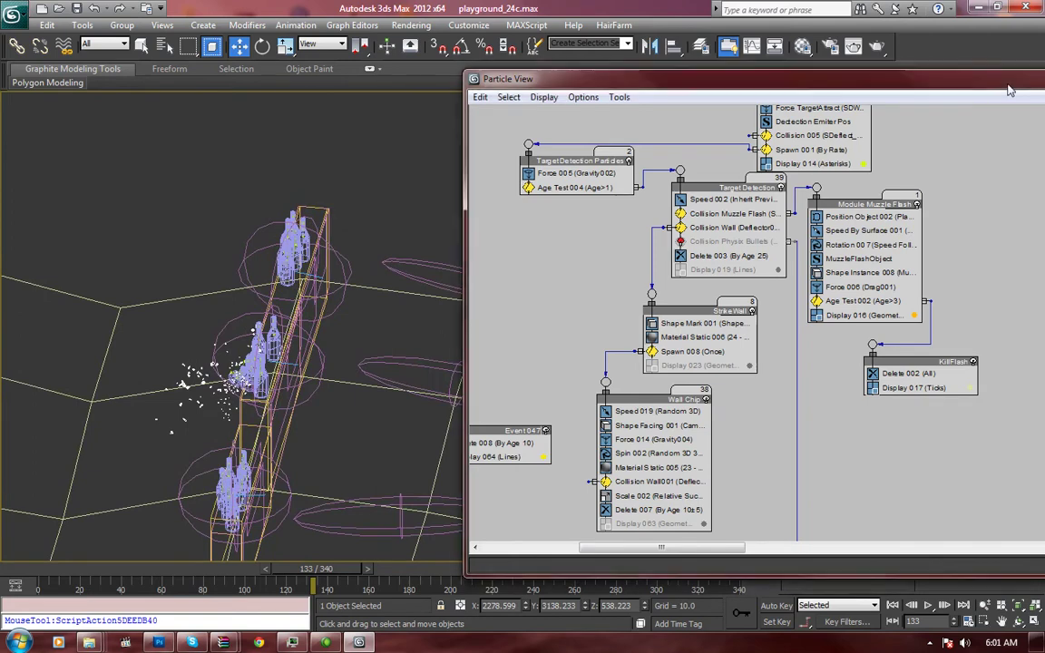
pyautogui.press('6')
pyautogui.click(873, 100)
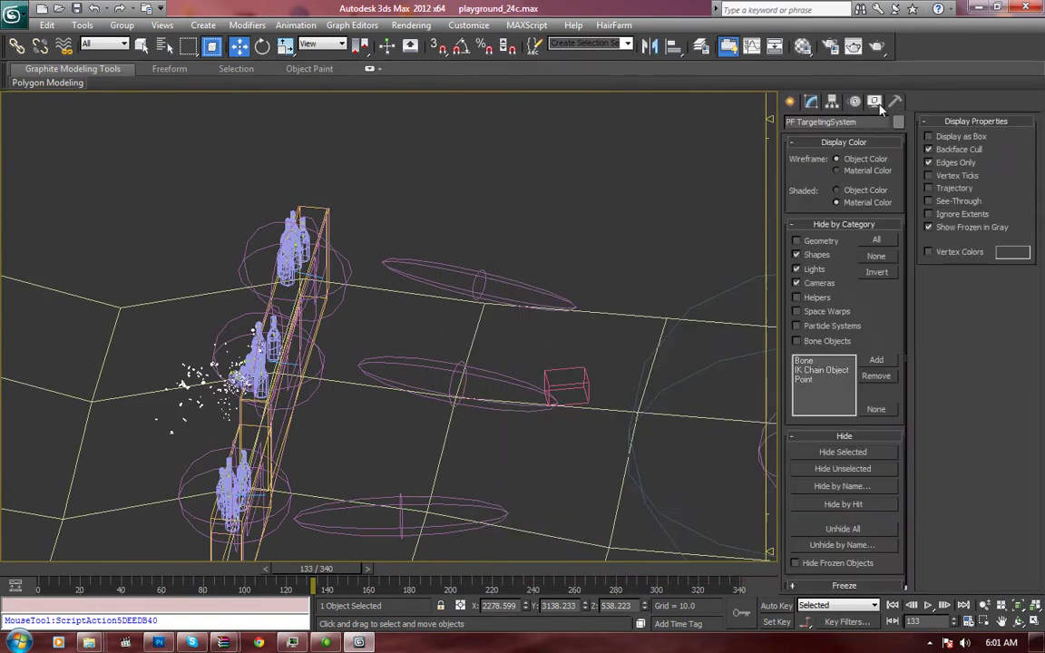
pyautogui.click(810, 316)
pyautogui.keyDown('alt'); pyautogui.moveTo(579, 305); pyautogui.dragTo(332, 301, button='middle'); pyautogui.keyUp('alt')
# Frame the middle group of shattering bottles up close and select the PF TargetingSystem debris particles around them
pyautogui.click(376, 319)
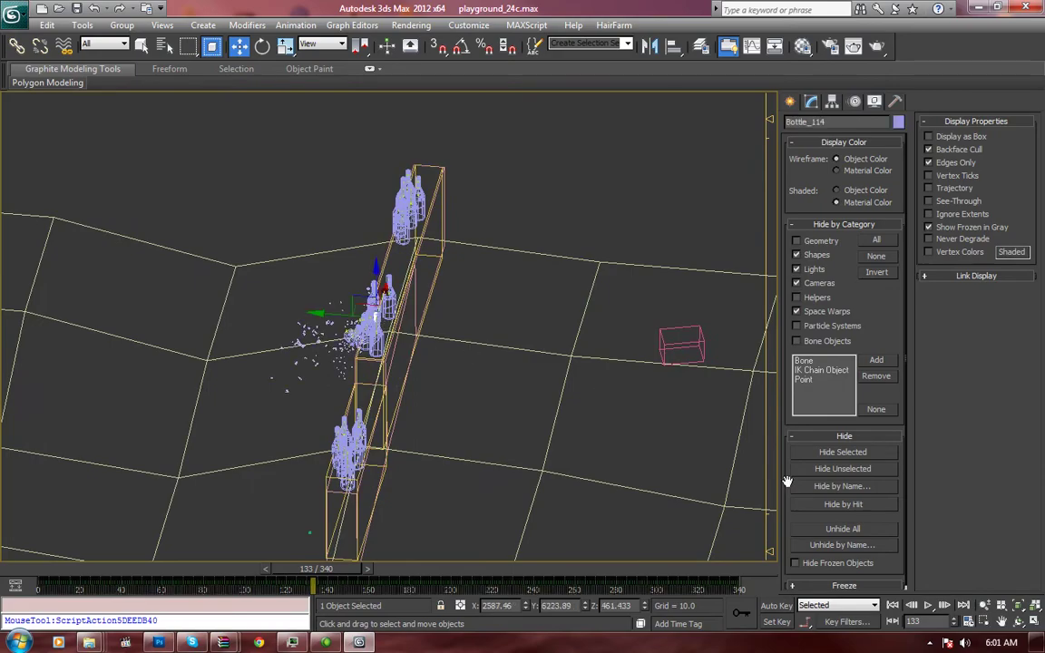
pyautogui.click(1017, 605)
pyautogui.click(1018, 621)
pyautogui.moveTo(390, 272); pyautogui.dragTo(472, 326)
pyautogui.moveTo(399, 309); pyautogui.dragTo(422, 340)
pyautogui.press('w')
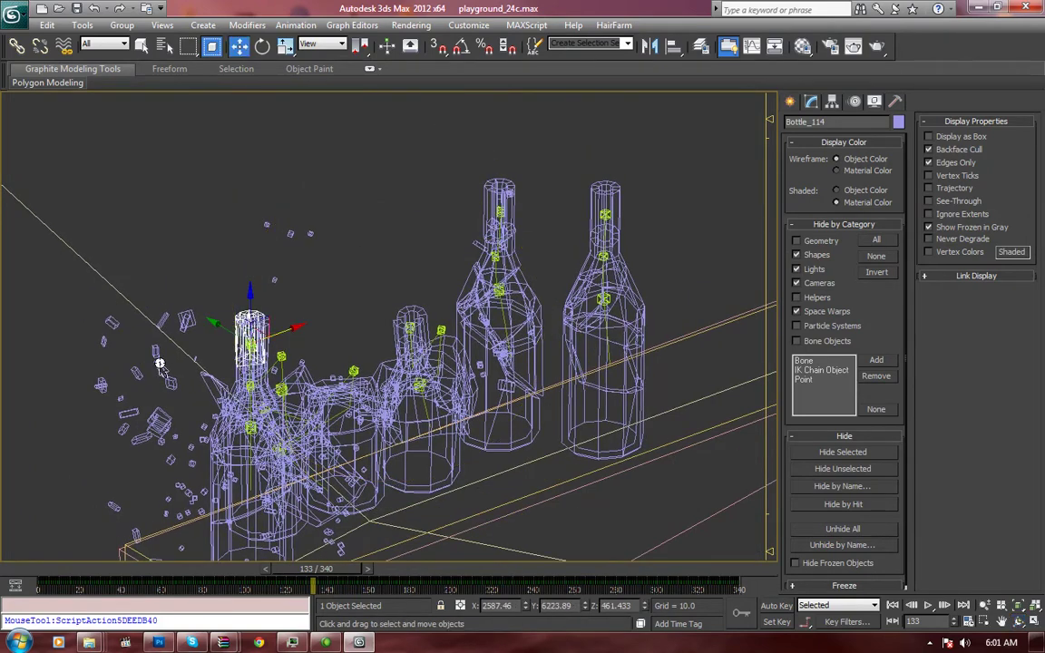
pyautogui.click(193, 328)
# Reopen Particle View and show the settings of Position Object 006 in the Broken Bottle Init event
pyautogui.press('6')
pyautogui.moveTo(906, 114); pyautogui.dragTo(667, 125)
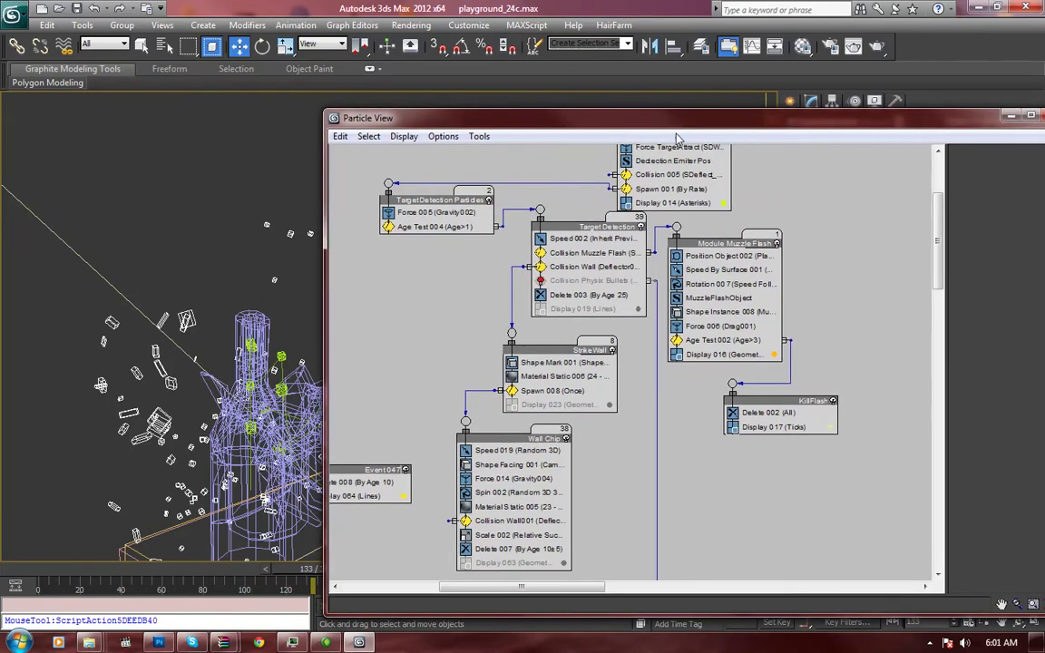
pyautogui.moveTo(807, 269); pyautogui.dragTo(530, 283, button='middle')
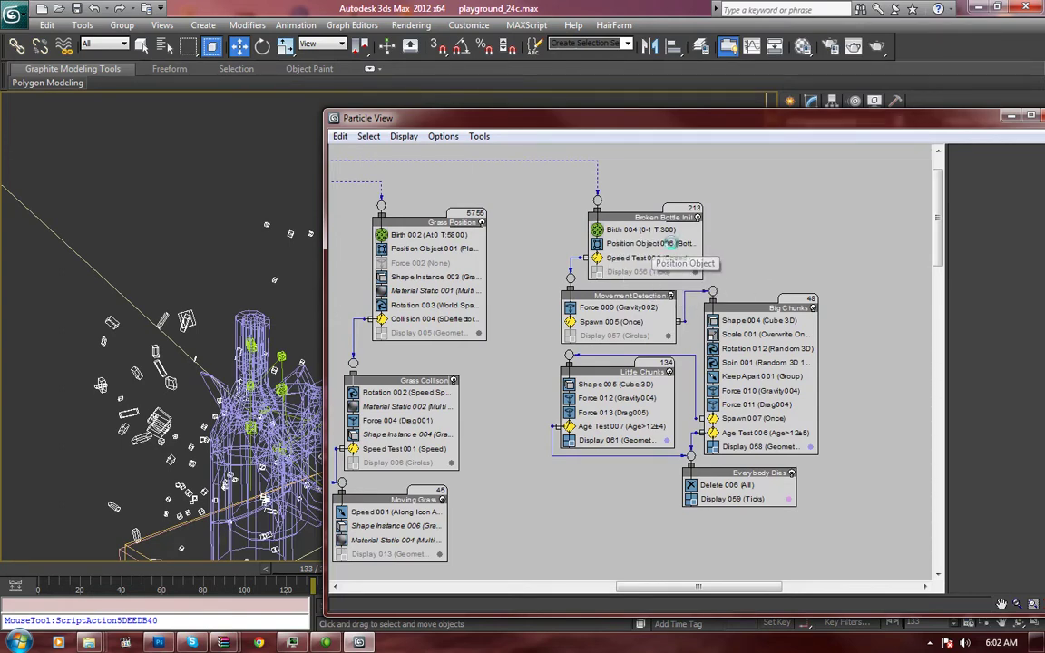
pyautogui.click(649, 243)
pyautogui.moveTo(945, 123); pyautogui.dragTo(776, 86)
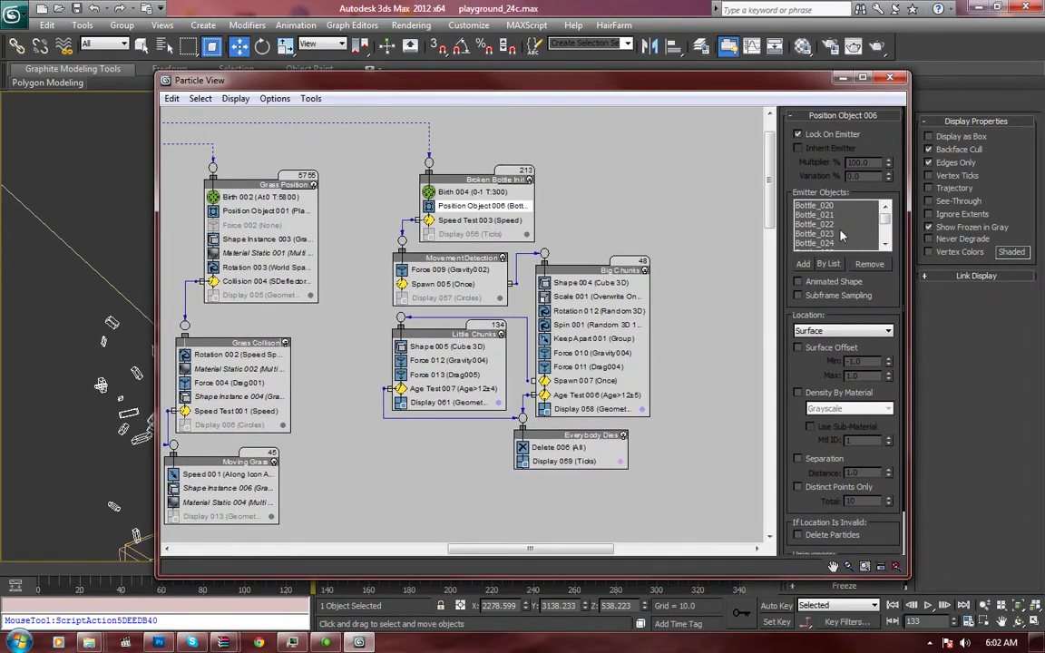
# Compare the Emitter Objects of Position Object 006 with the bottles in the viewport and select the nearest bottle's neck piece, Bottle_113
pyautogui.moveTo(658, 80); pyautogui.dragTo(1043, 126)
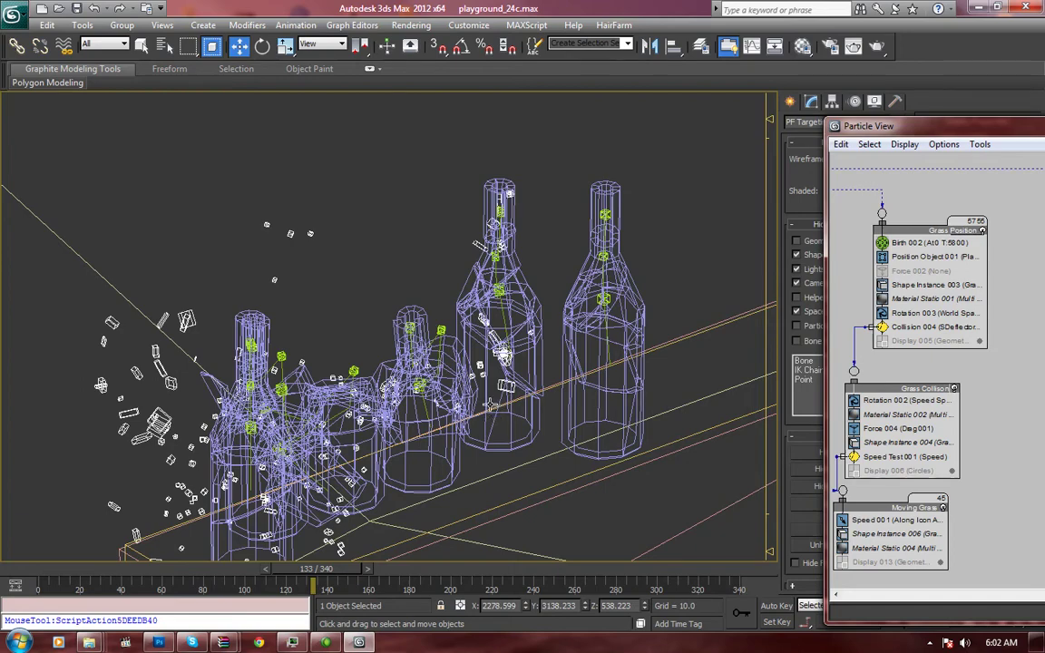
pyautogui.moveTo(932, 128); pyautogui.dragTo(386, 94)
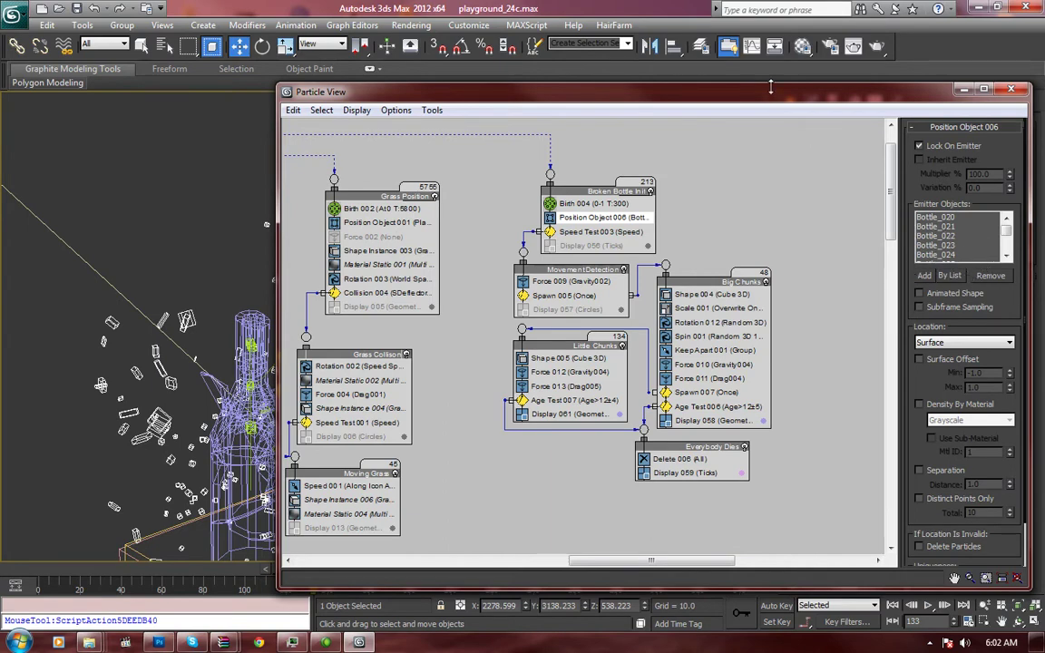
pyautogui.moveTo(782, 100); pyautogui.dragTo(771, 77)
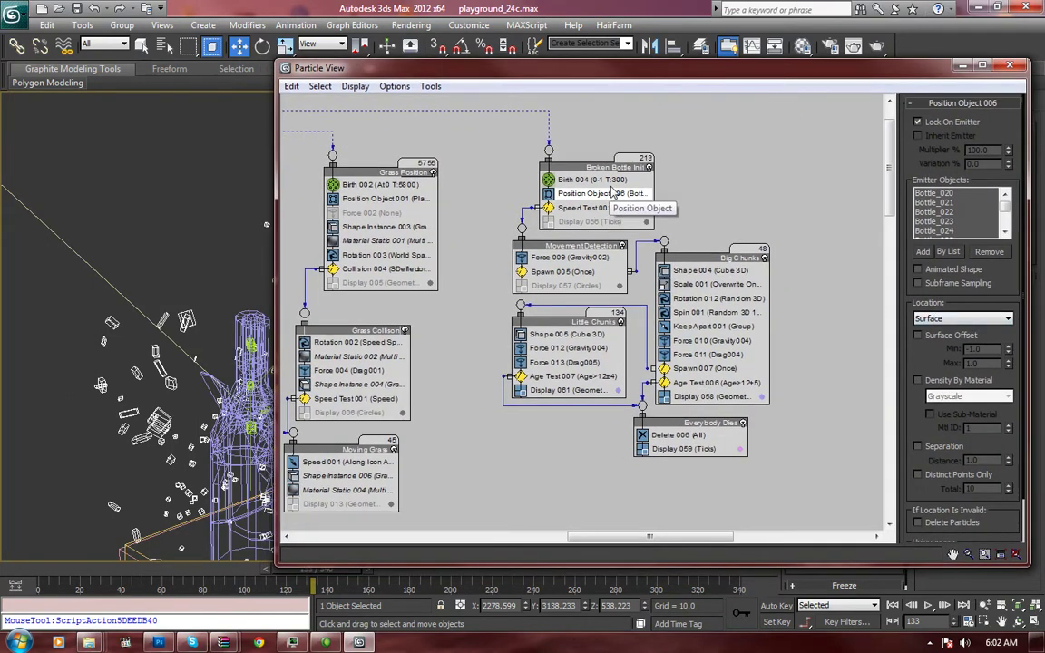
pyautogui.moveTo(514, 73); pyautogui.dragTo(673, 80)
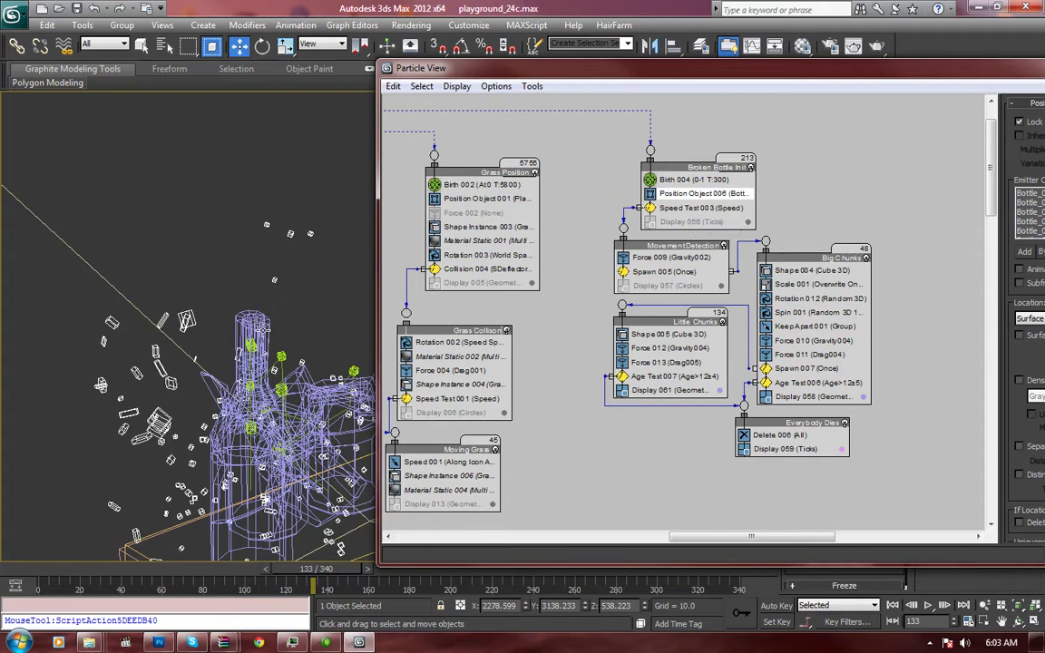
pyautogui.click(284, 331)
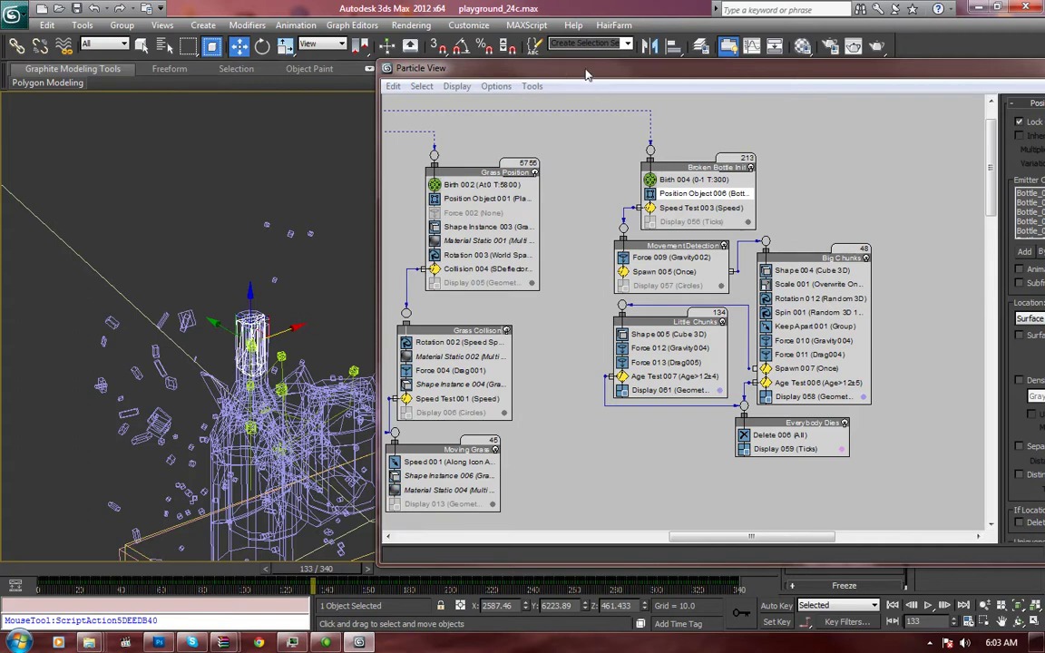
# Check the settings of Speed Test 003 in Broken Bottle Init and select the Movement Detection event
pyautogui.click(697, 210)
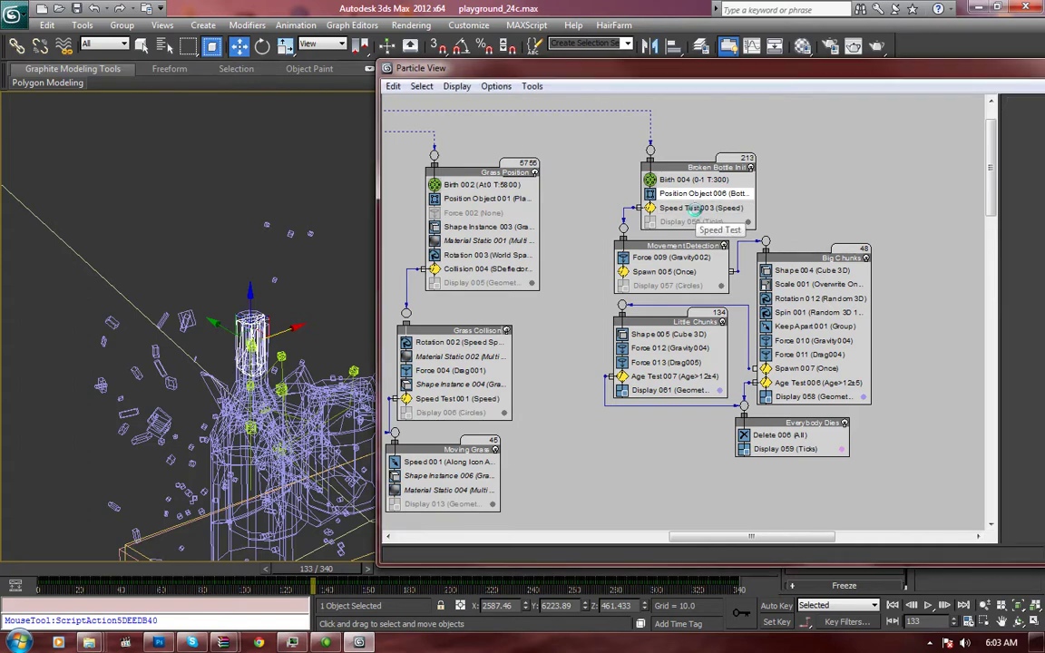
pyautogui.moveTo(814, 77); pyautogui.dragTo(620, 79)
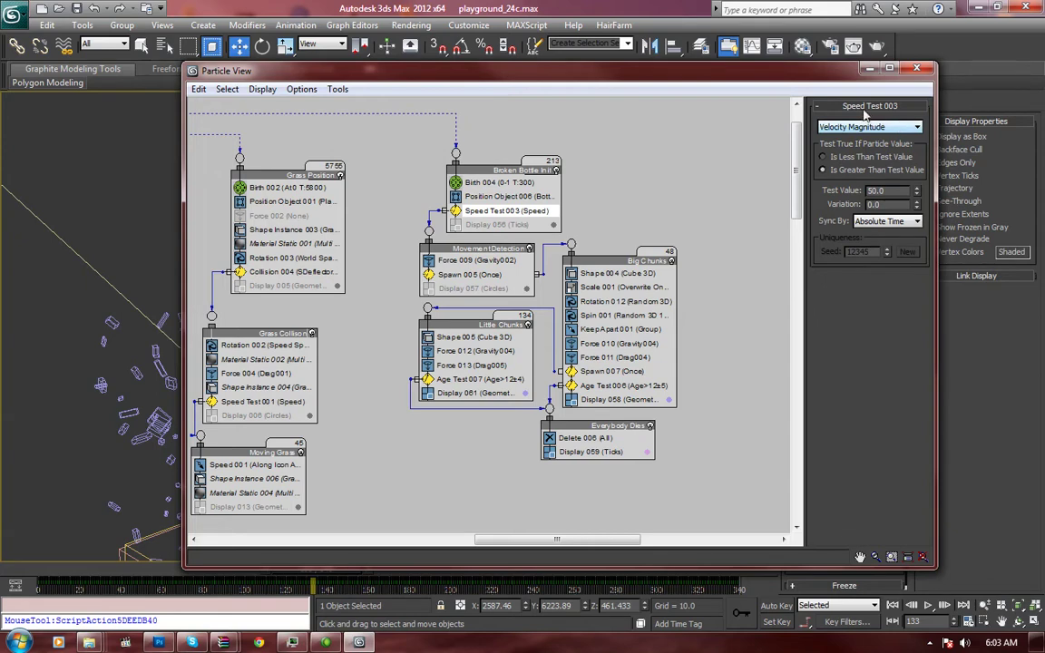
pyautogui.click(471, 250)
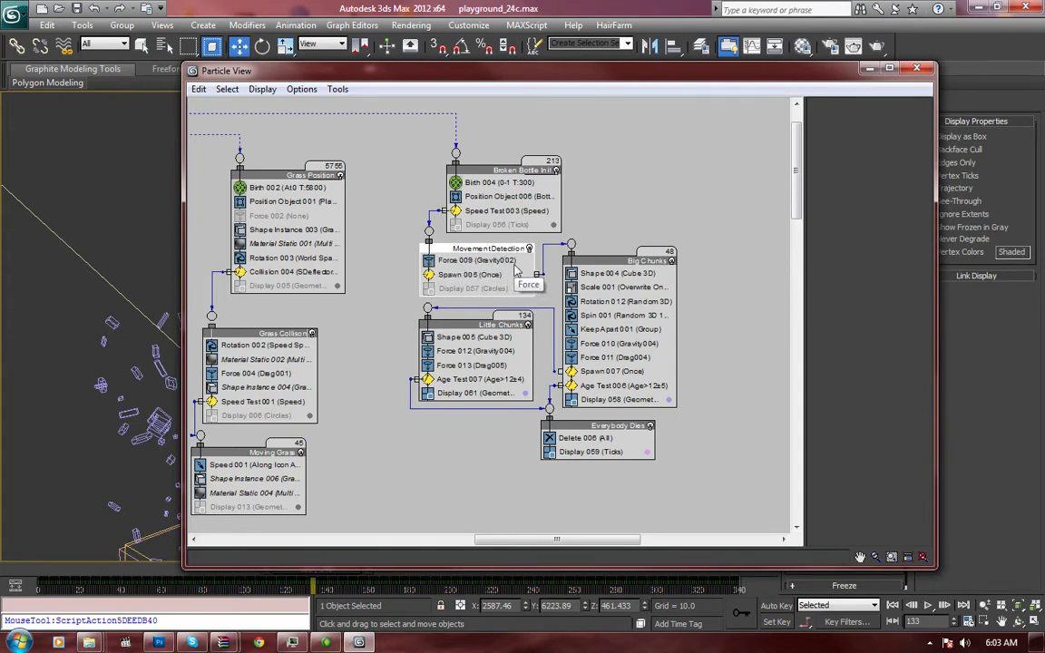
# Look over the Target Detection events, and return to the bottle events with Particle View placed beside the bottles
pyautogui.moveTo(475, 262); pyautogui.dragTo(662, 278, button='middle')
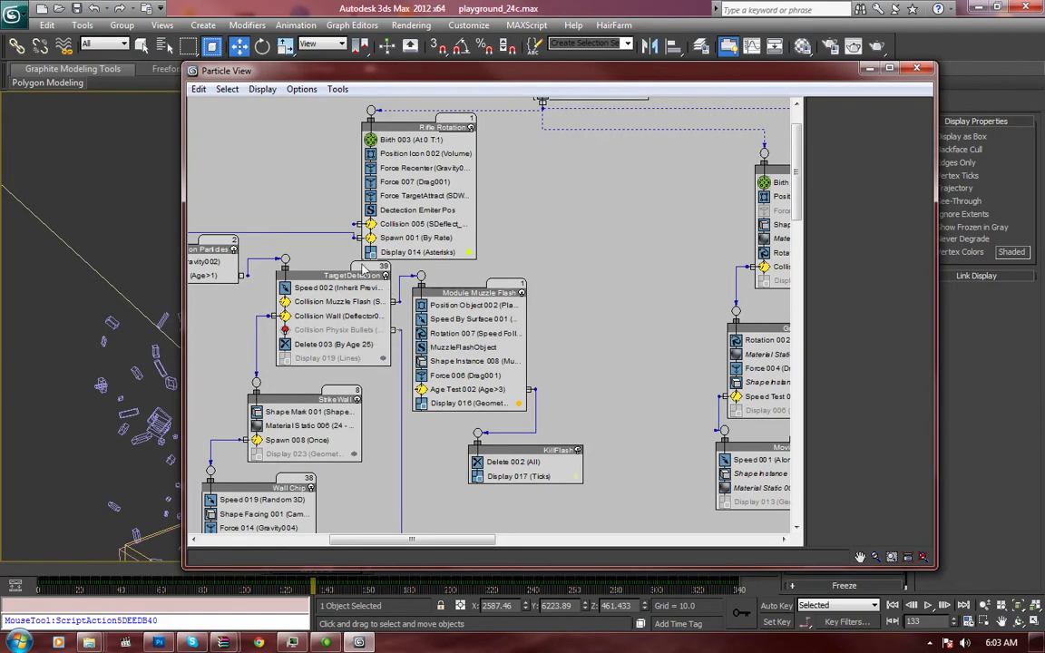
pyautogui.moveTo(363, 269); pyautogui.dragTo(307, 272, button='middle')
pyautogui.moveTo(606, 291); pyautogui.dragTo(447, 302, button='middle')
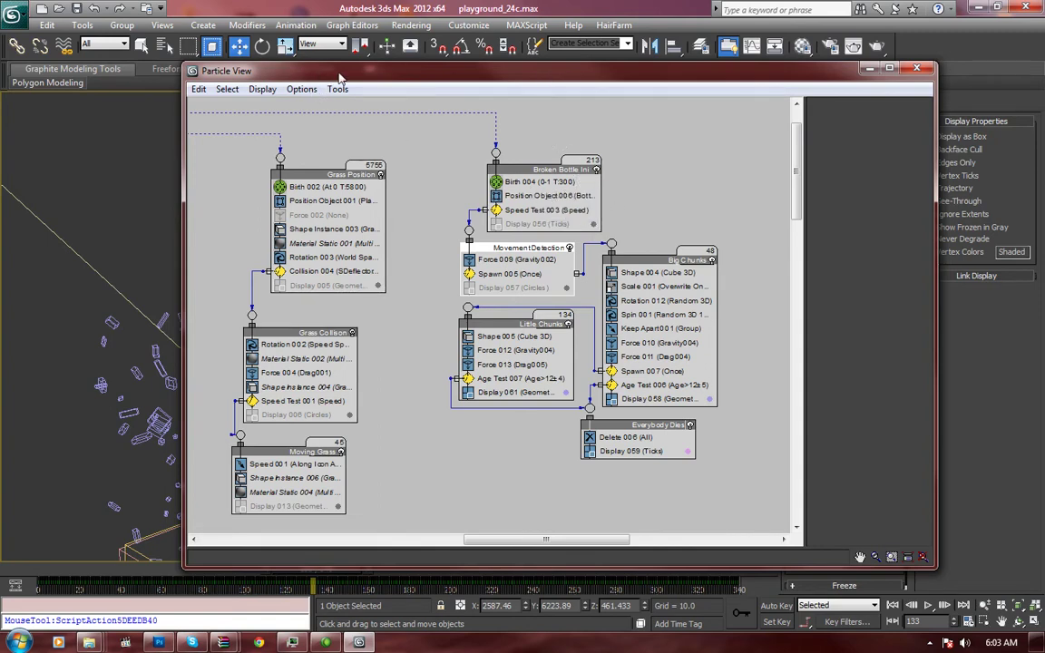
pyautogui.moveTo(318, 79); pyautogui.dragTo(703, 76)
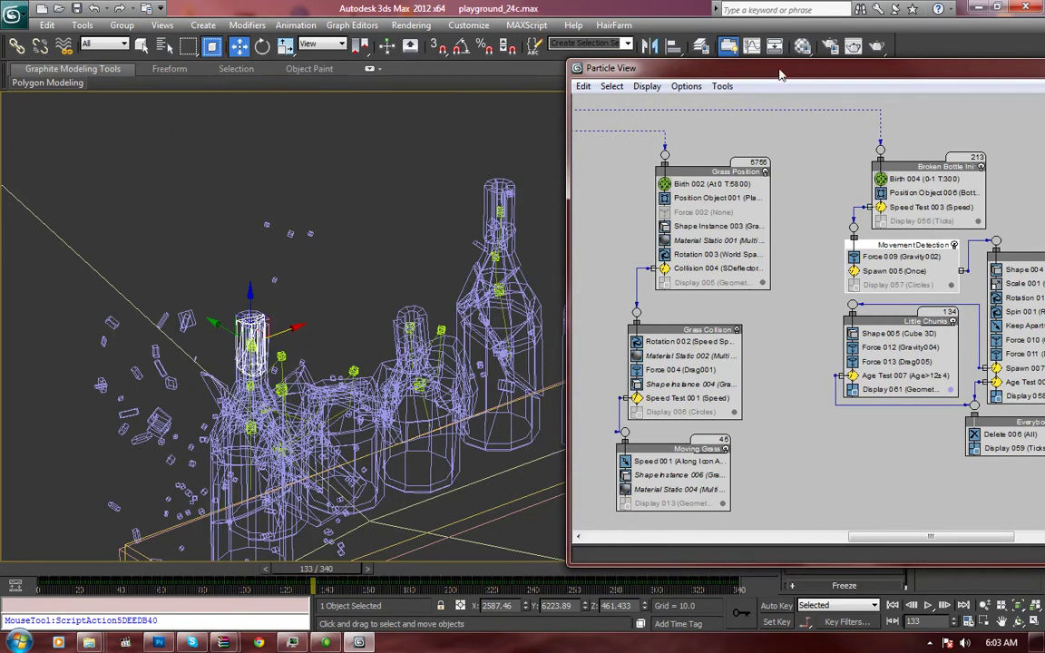
pyautogui.moveTo(780, 74); pyautogui.dragTo(619, 51)
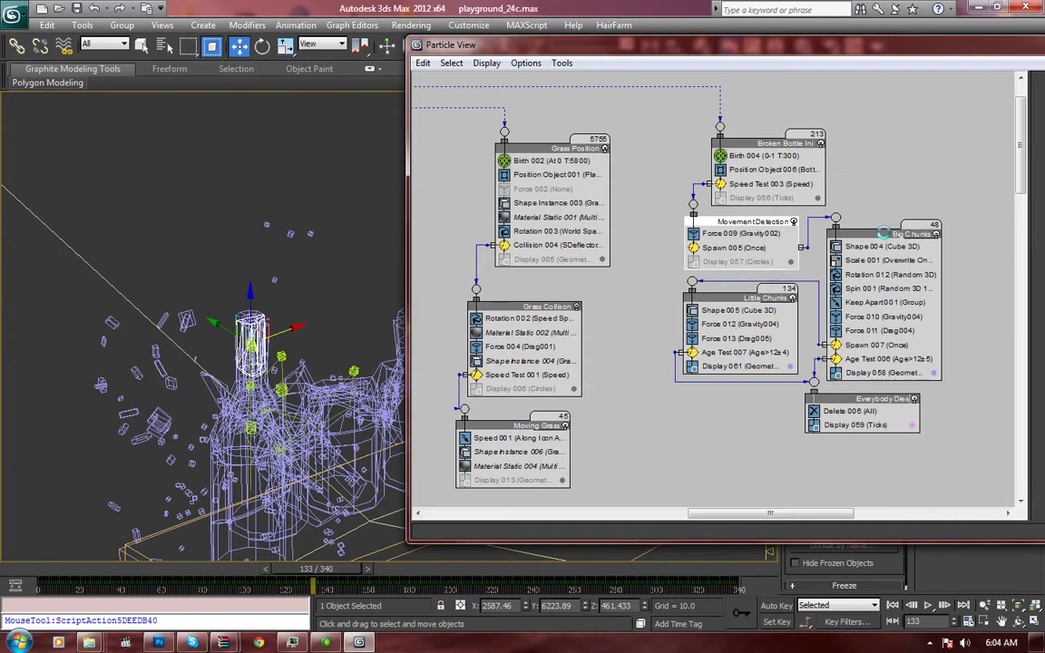
# Select the Big Chunks event and check the rate, offspring and speed settings of its Spawn 007 test
pyautogui.click(884, 233)
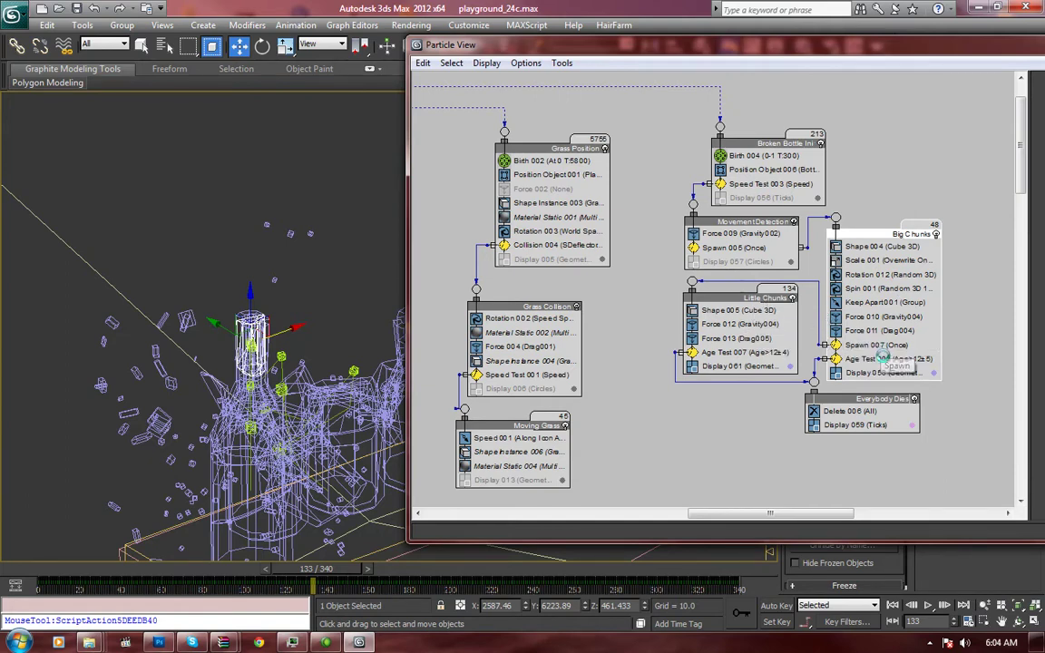
pyautogui.click(876, 346)
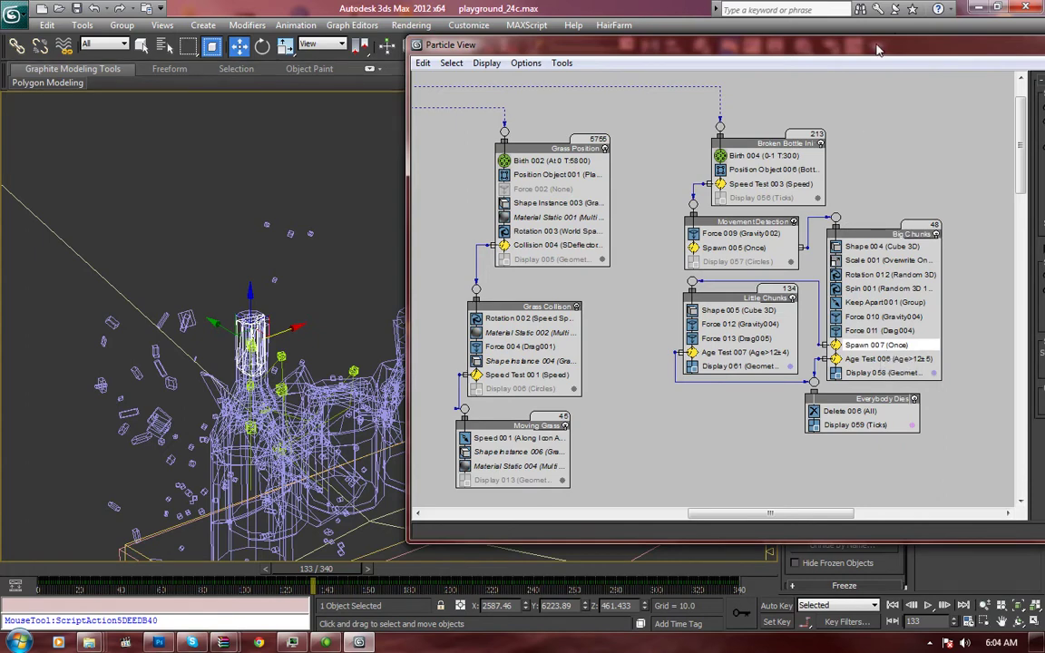
pyautogui.moveTo(791, 46); pyautogui.dragTo(616, 45)
pyautogui.click(930, 192)
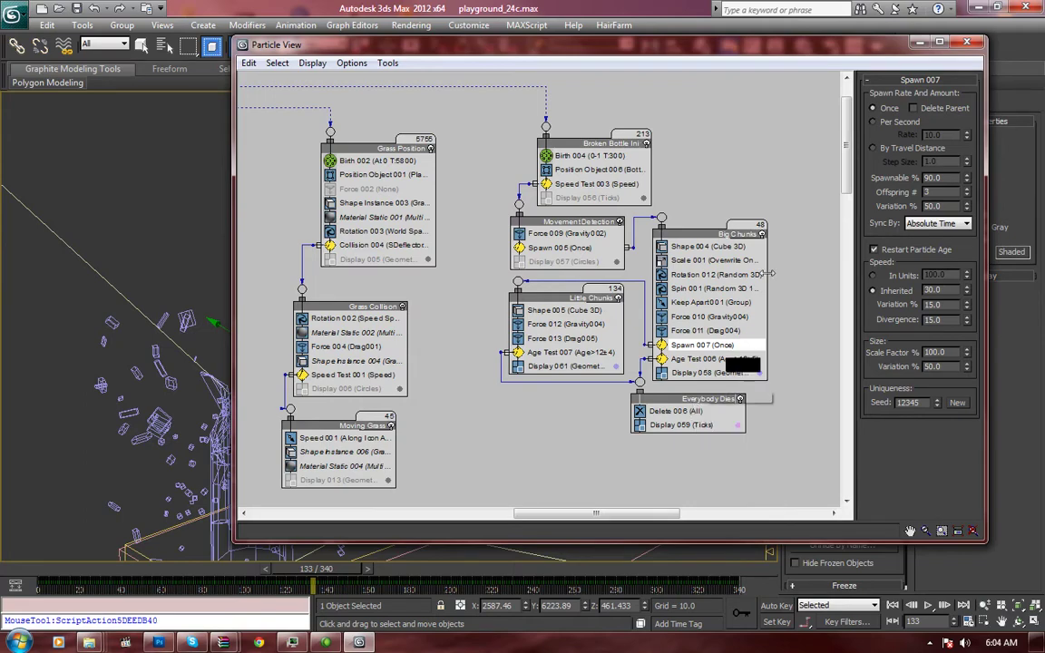
# Move Particle View clear of the bottles and go to frame 156 of the animation
pyautogui.moveTo(841, 52); pyautogui.dragTo(1044, 102)
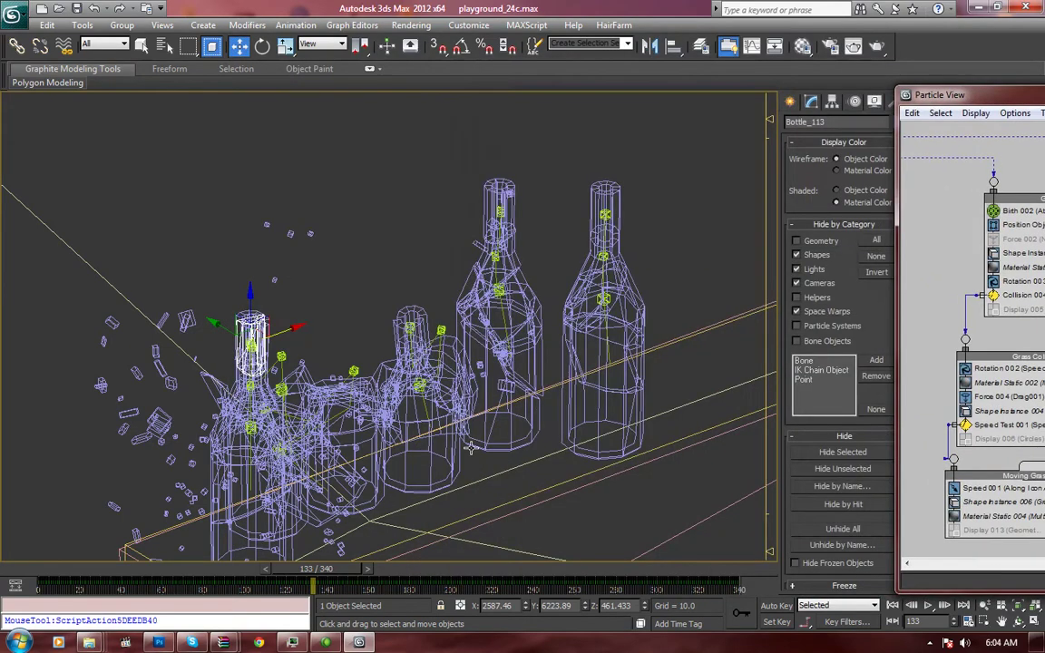
pyautogui.moveTo(324, 577); pyautogui.dragTo(361, 568)
pyautogui.press('w')
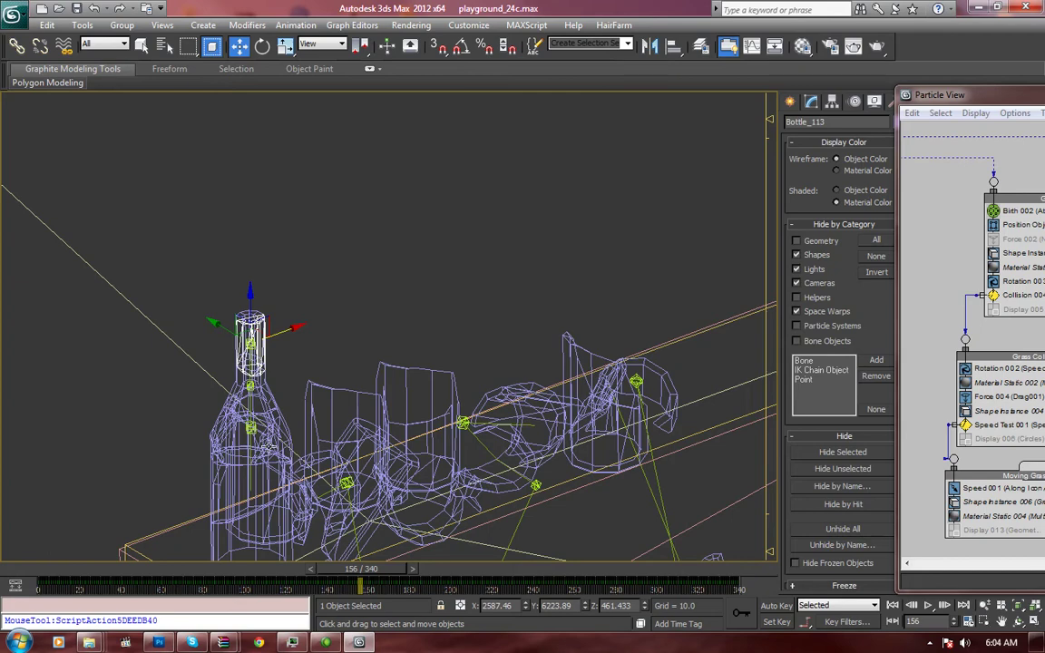
# Inspect the RigidConstraint047 helper and the MassFX Rigid Body settings of Bottle_Base018, and clear the selection
pyautogui.click(462, 423)
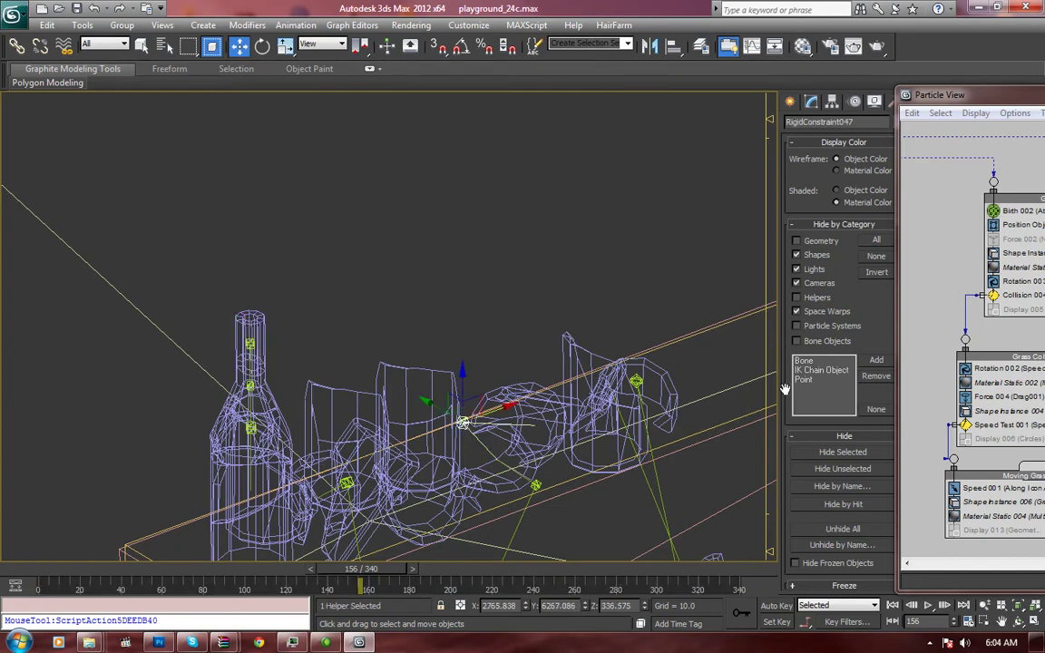
pyautogui.click(811, 102)
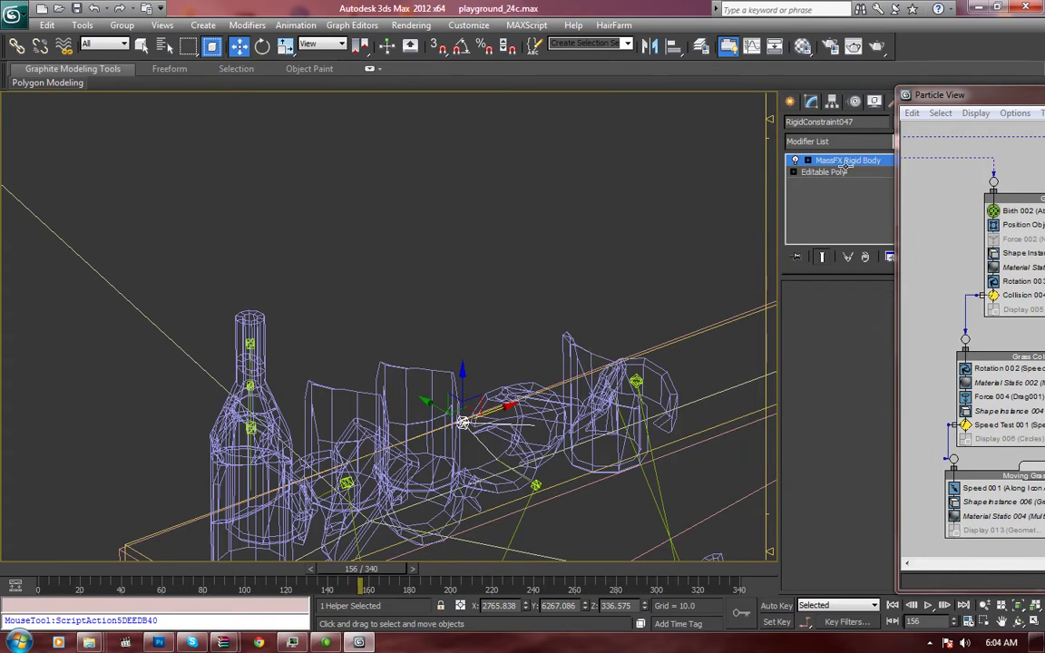
pyautogui.click(653, 399)
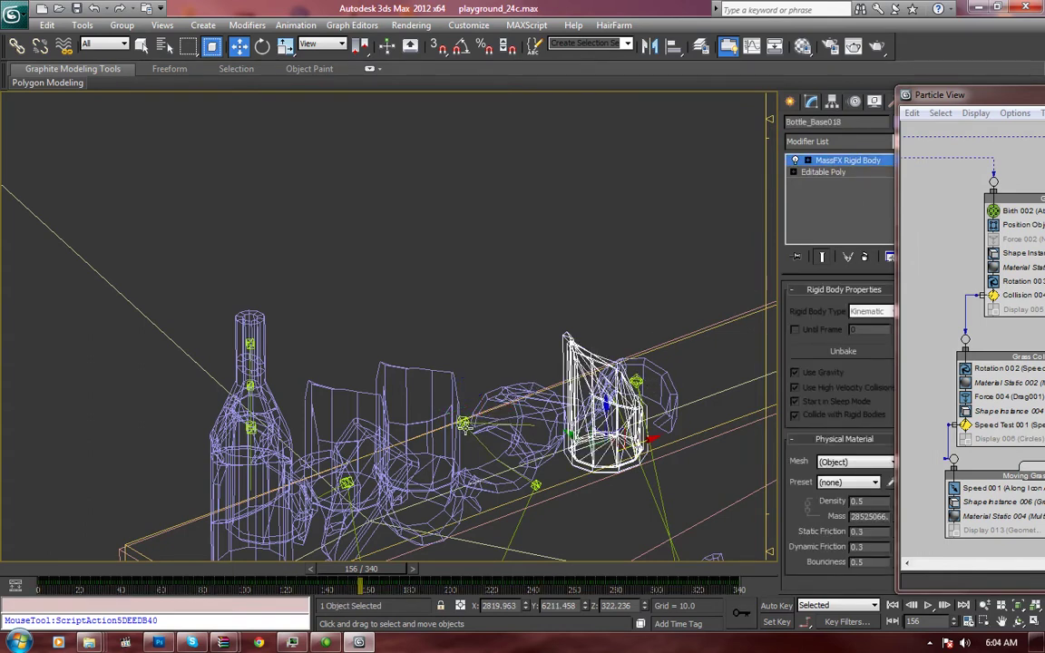
pyautogui.click(462, 423)
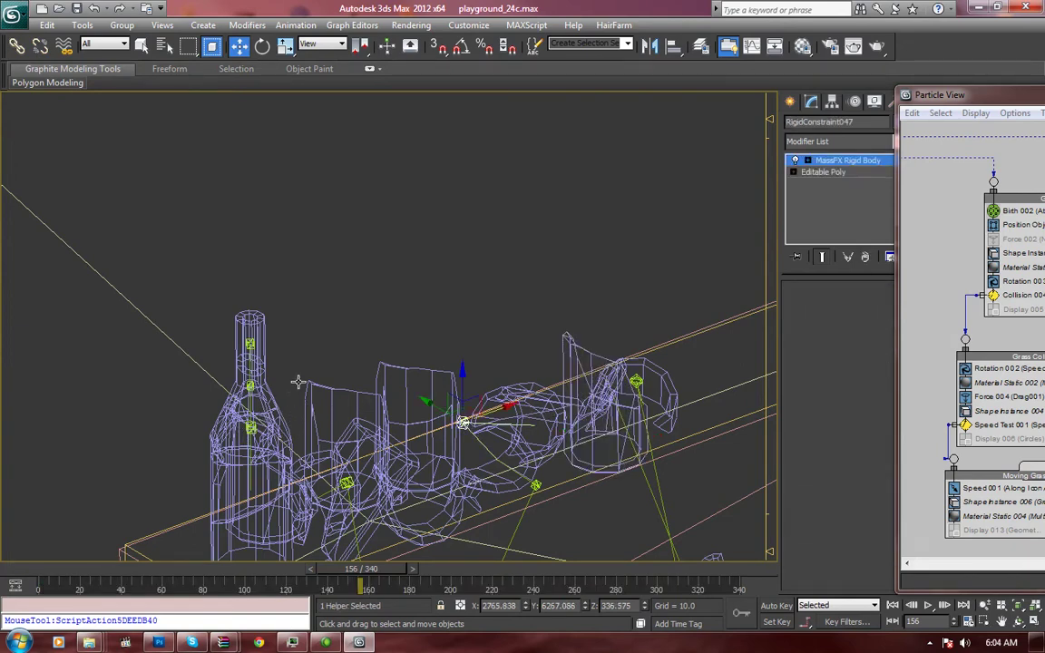
pyautogui.click(265, 349)
pyautogui.click(298, 351)
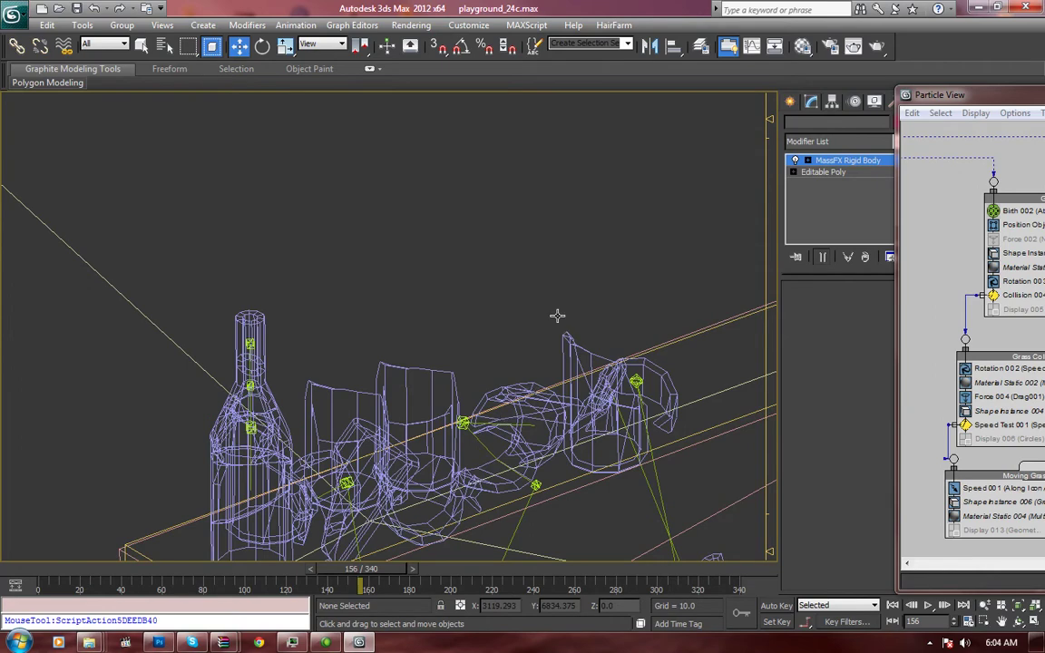
# Show the whole wall with all its bottle groups and close Particle View
pyautogui.moveTo(370, 449); pyautogui.dragTo(370, 408, button='middle')
pyautogui.scroll(-6, 371, 403)
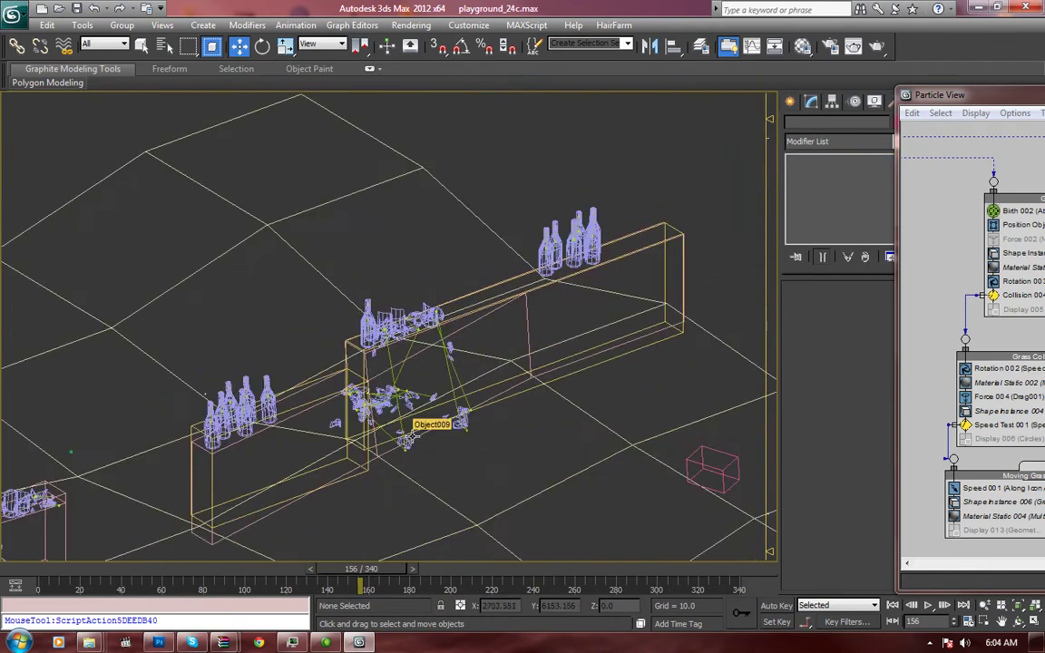
pyautogui.press('6')
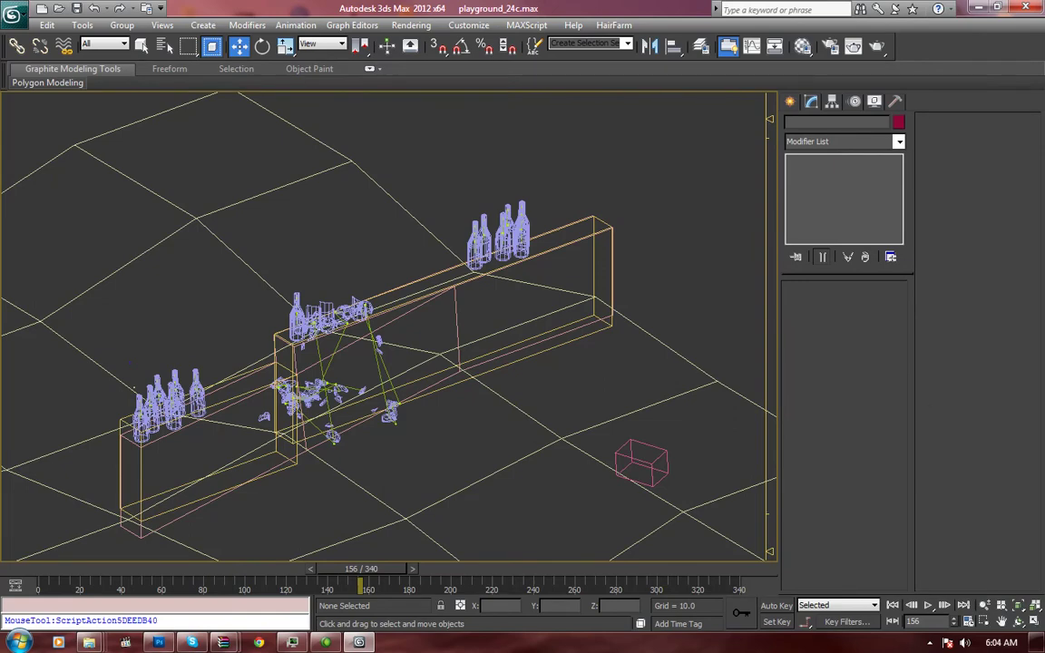
# Bring the walls and the shooting character into view together and go to frame 248 of the animation
pyautogui.scroll(-4, 309, 304)
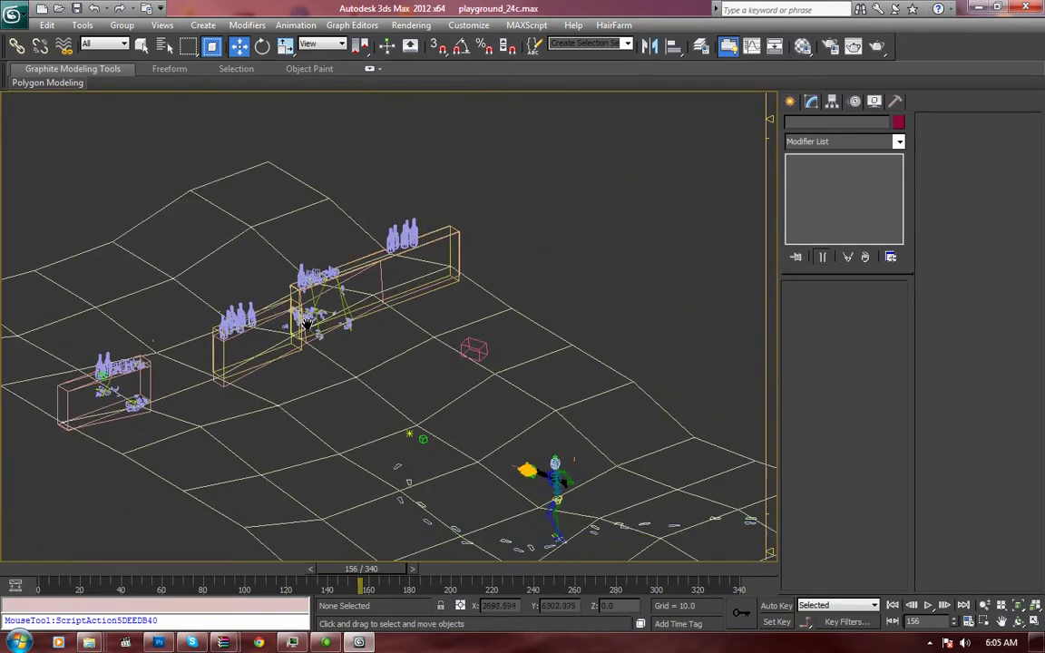
pyautogui.moveTo(309, 323); pyautogui.dragTo(299, 291, button='middle')
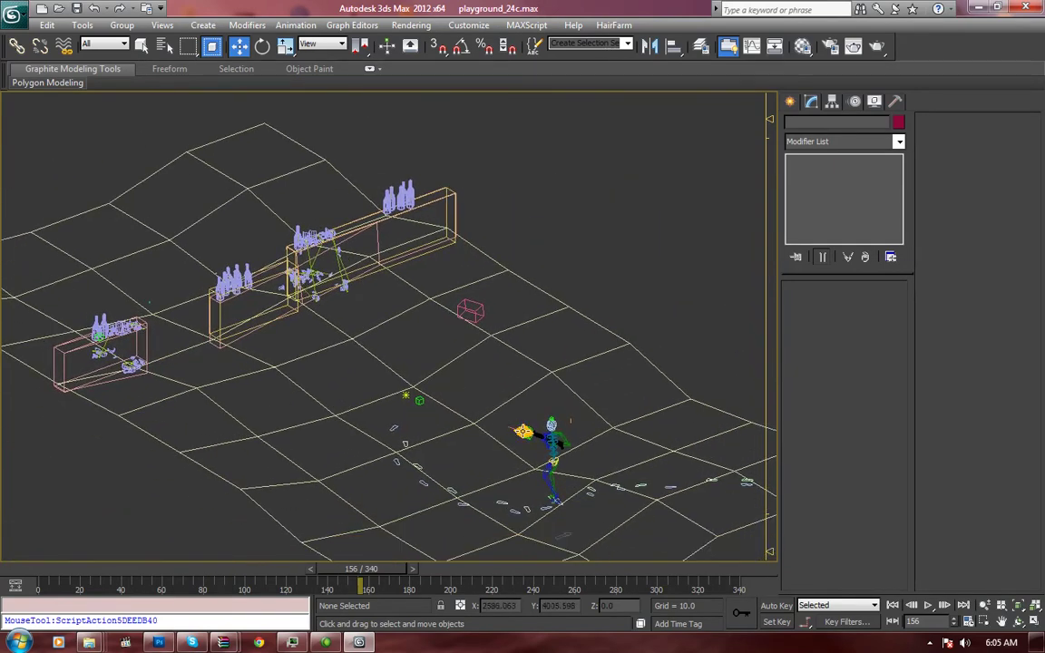
pyautogui.click(47, 577)
pyautogui.moveTo(47, 577); pyautogui.dragTo(519, 527)
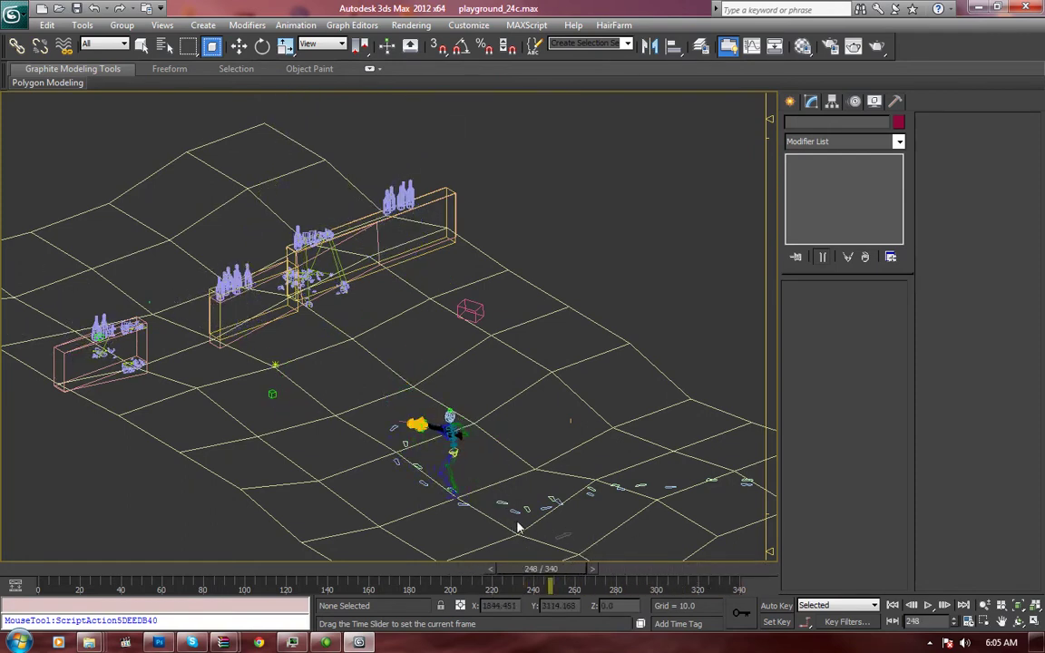
pyautogui.press('w')
# Select the small Box047 in front of the wall, view the scene from the side and open Render Setup
pyautogui.click(468, 310)
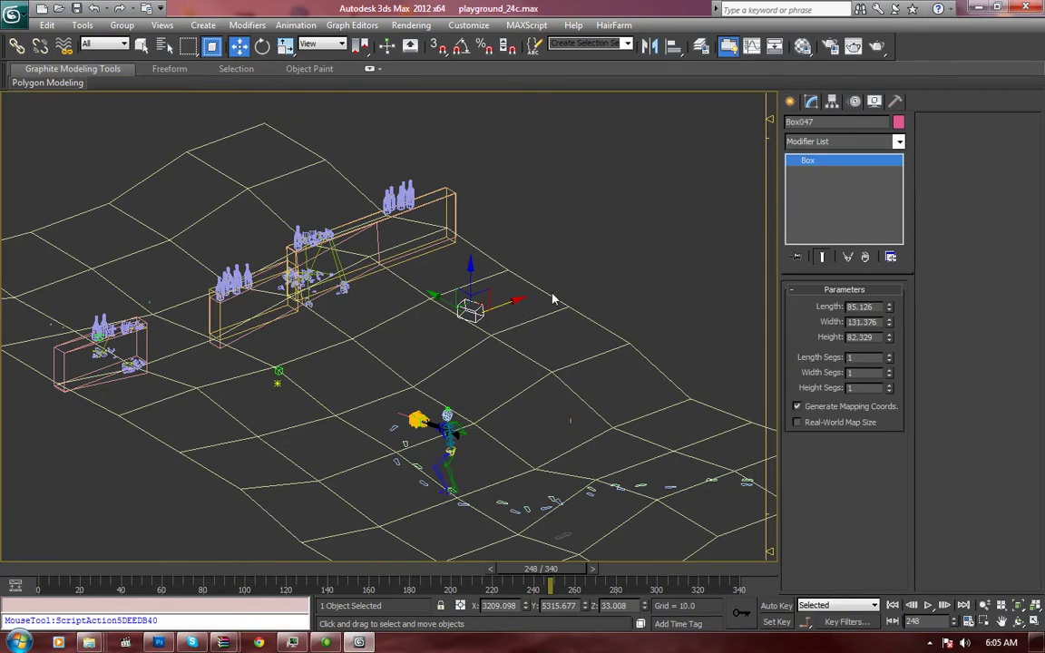
pyautogui.keyDown('alt'); pyautogui.moveTo(435, 265); pyautogui.dragTo(437, 411, button='middle'); pyautogui.keyUp('alt')
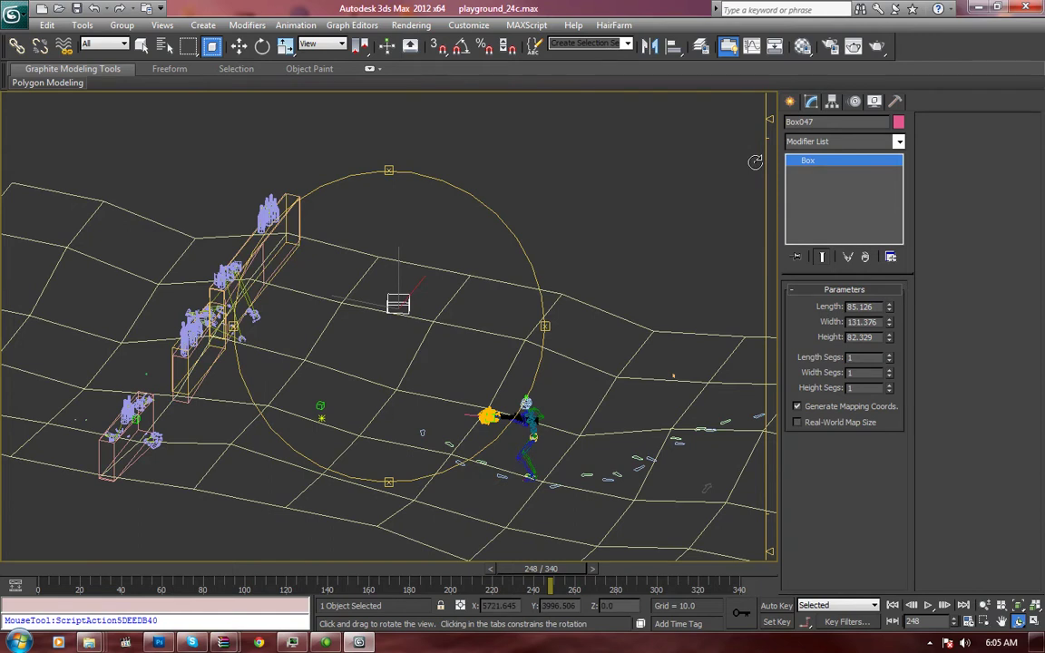
pyautogui.press('w')
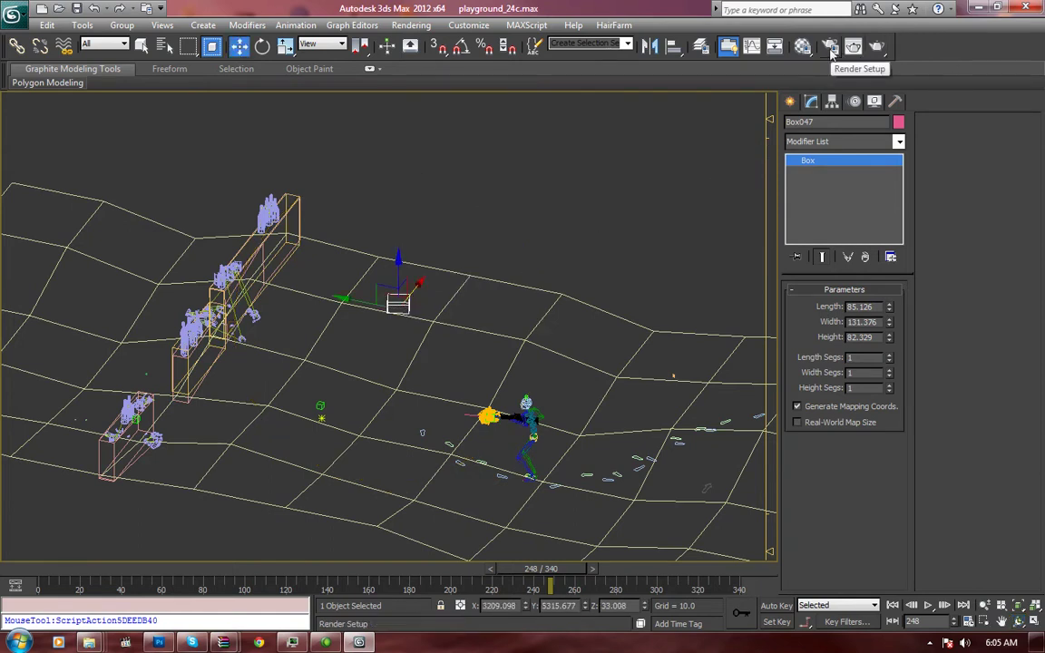
pyautogui.click(831, 50)
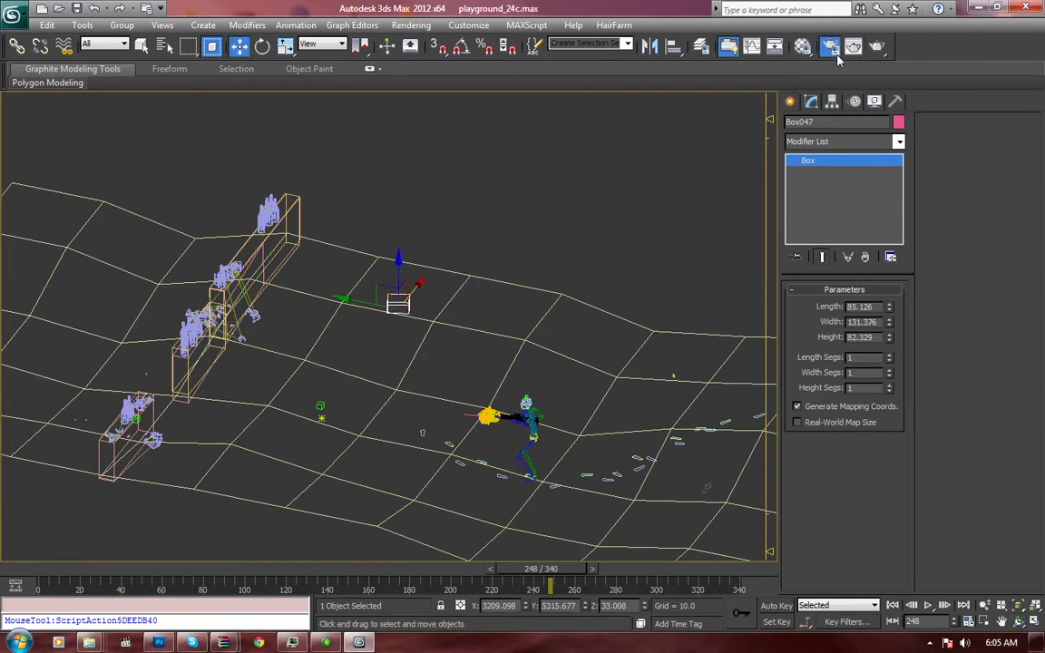
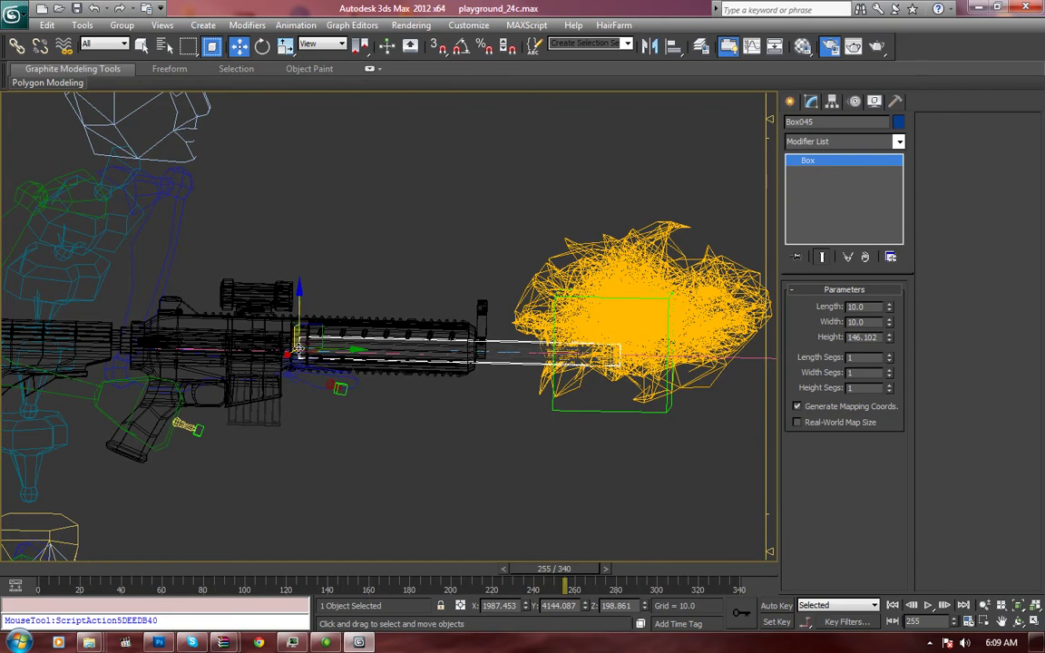
# Lower the M4 rifle group to a Z of about 184 and change the wireframe color of Box045 to red
pyautogui.click(330, 321)
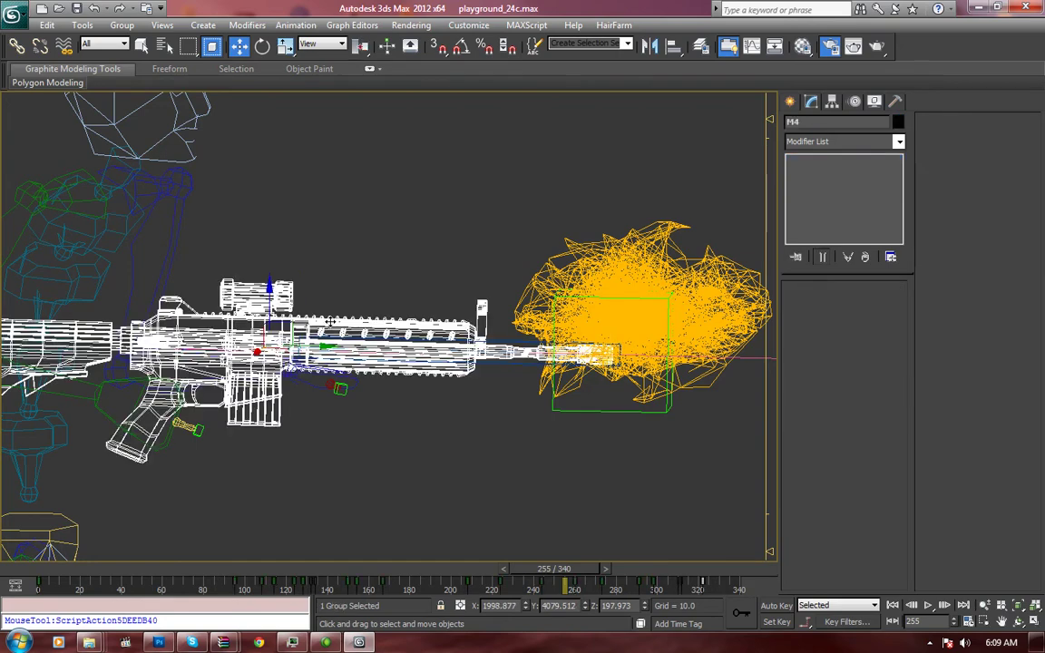
pyautogui.moveTo(269, 302); pyautogui.dragTo(253, 336)
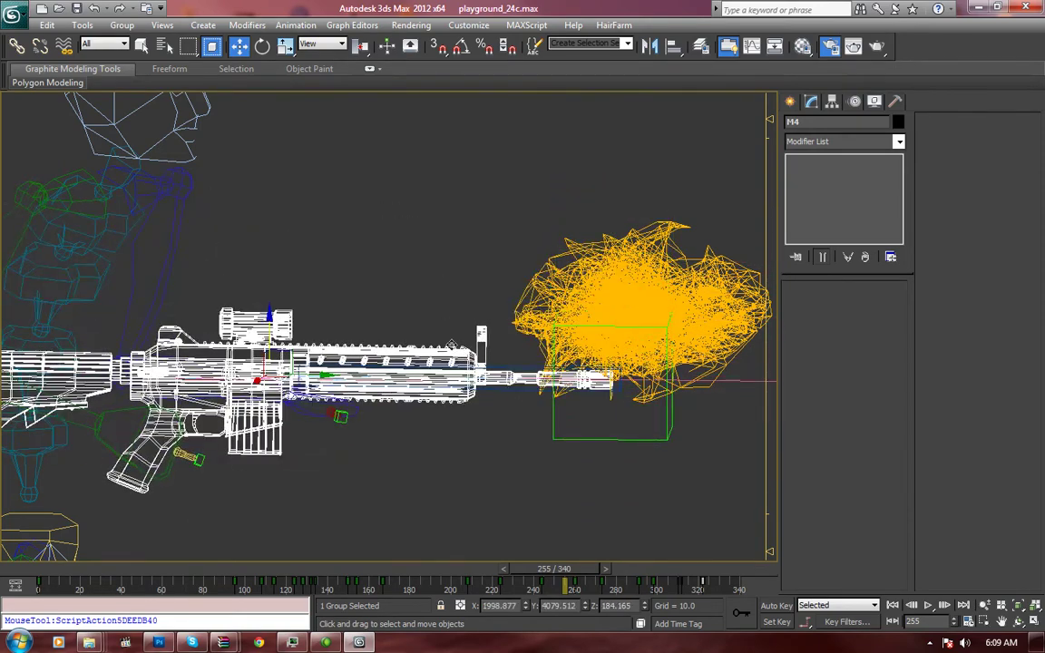
pyautogui.click(524, 371)
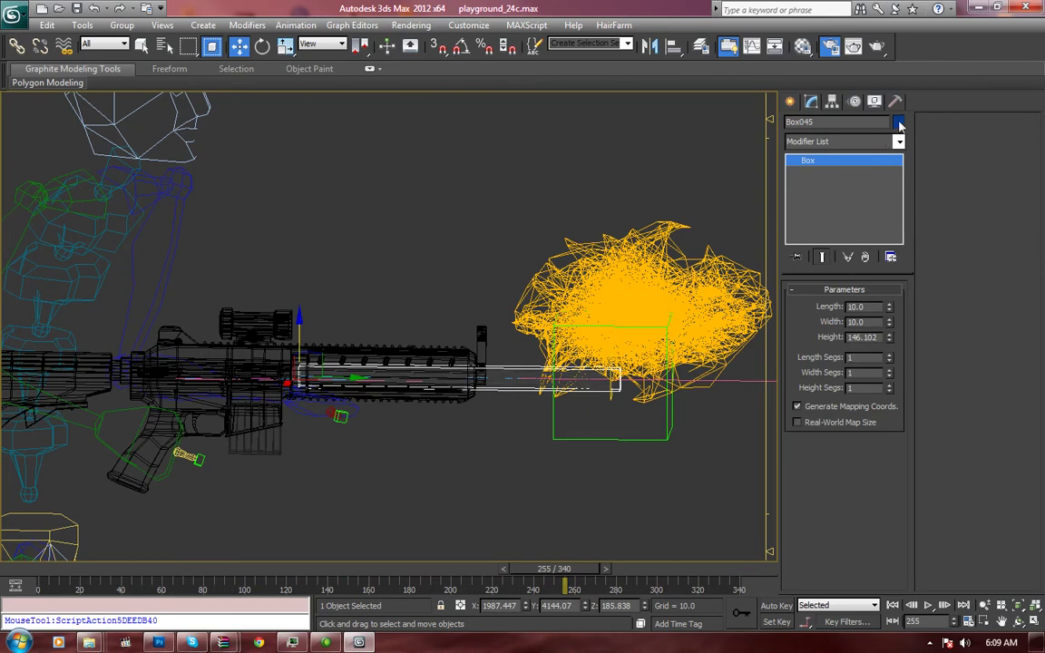
pyautogui.click(897, 122)
pyautogui.click(407, 287)
pyautogui.click(595, 401)
# Raise the M4 rifle group to a Z of about 215
pyautogui.click(281, 326)
pyautogui.moveTo(281, 327); pyautogui.dragTo(265, 265)
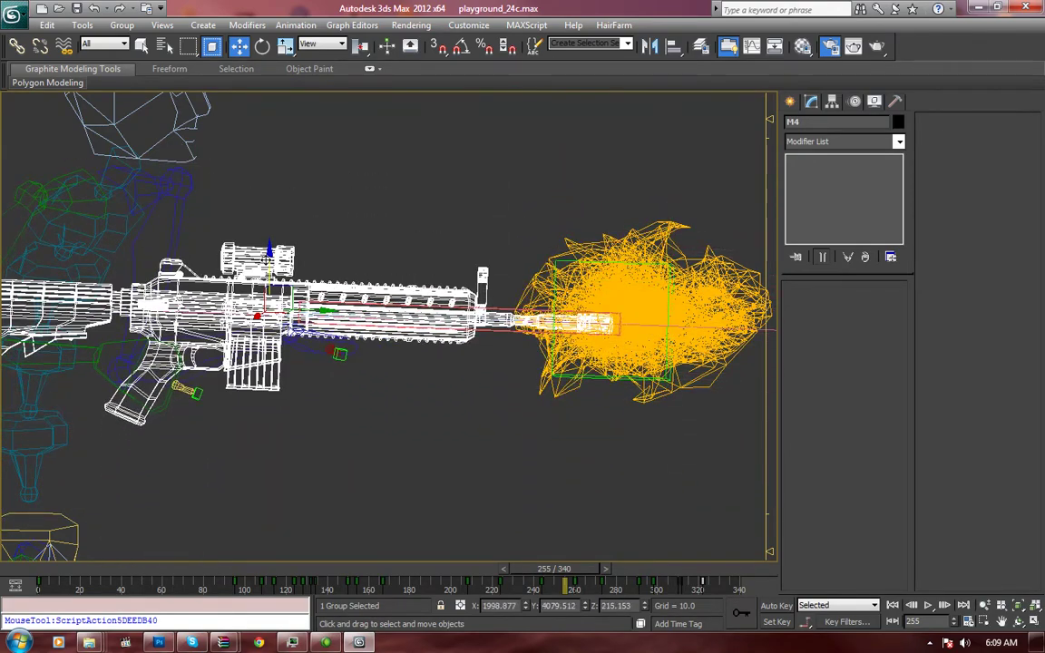
pyautogui.keyDown('alt'); pyautogui.moveTo(514, 423); pyautogui.dragTo(404, 464, button='middle'); pyautogui.keyUp('alt')
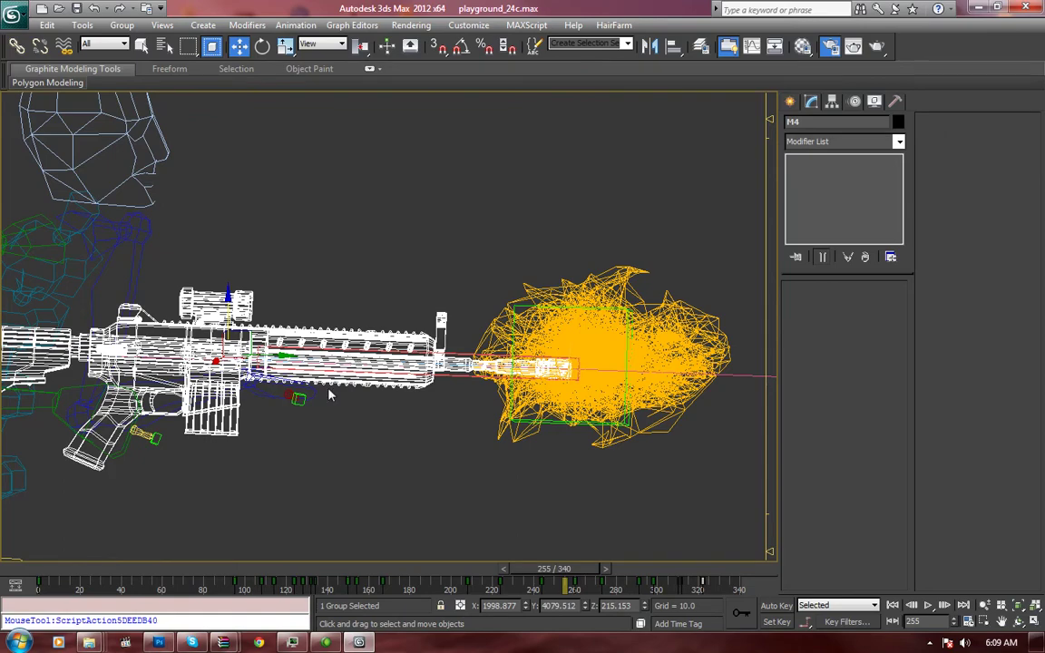
# Go to frame 6 and show the LookAt Constraint parameters of the M4 group's rotation controller
pyautogui.click(70, 571)
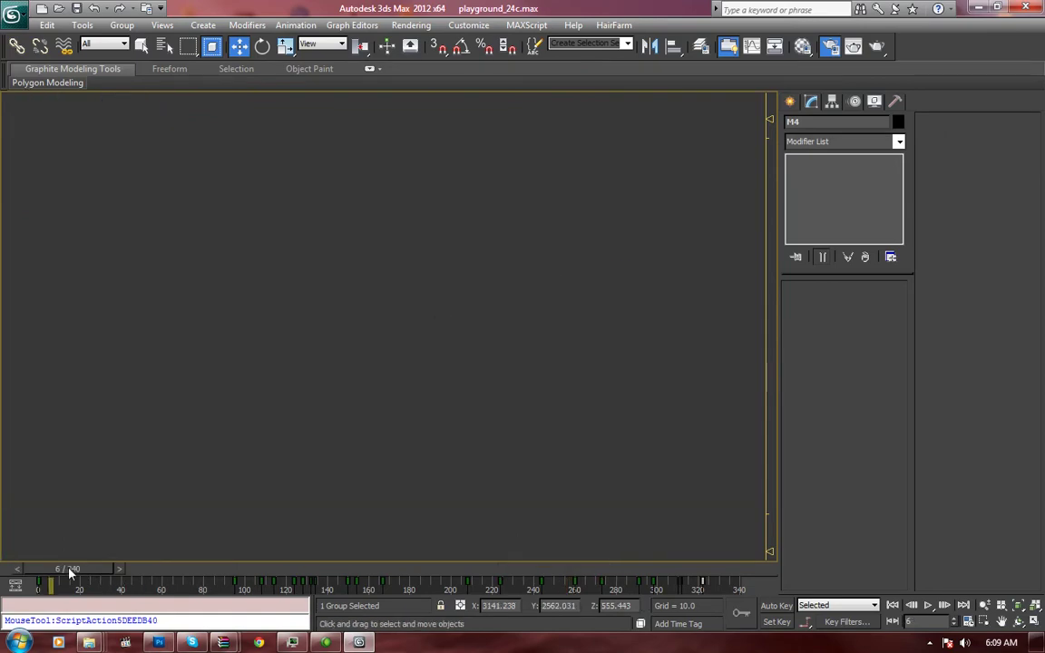
pyautogui.click(1017, 621)
pyautogui.moveTo(408, 308); pyautogui.dragTo(426, 274)
pyautogui.rightClick(708, 284)
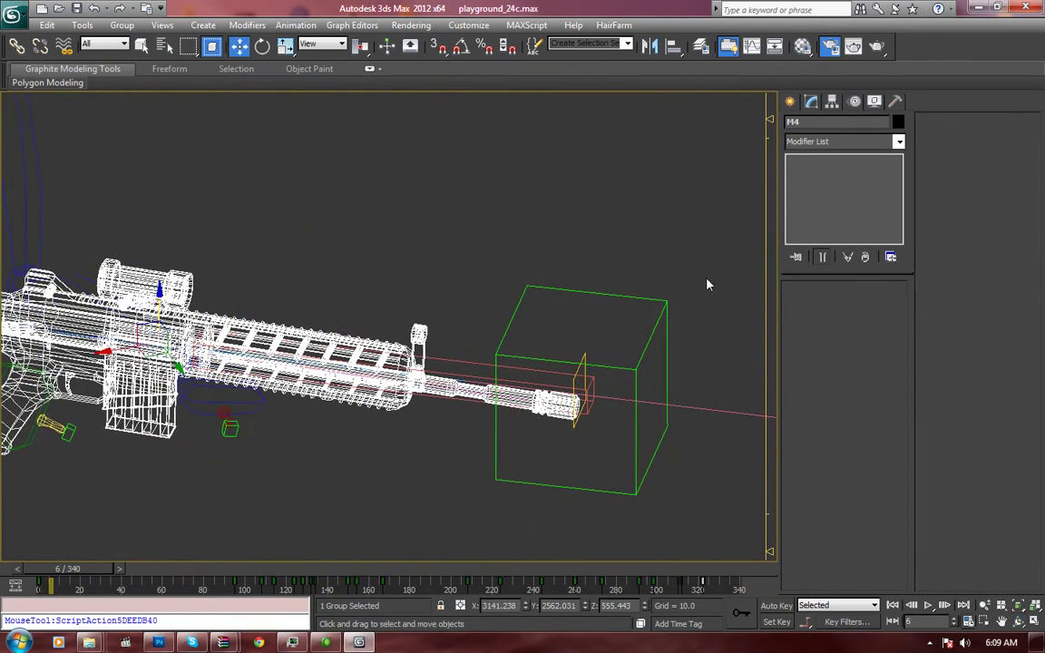
pyautogui.click(831, 102)
pyautogui.click(855, 102)
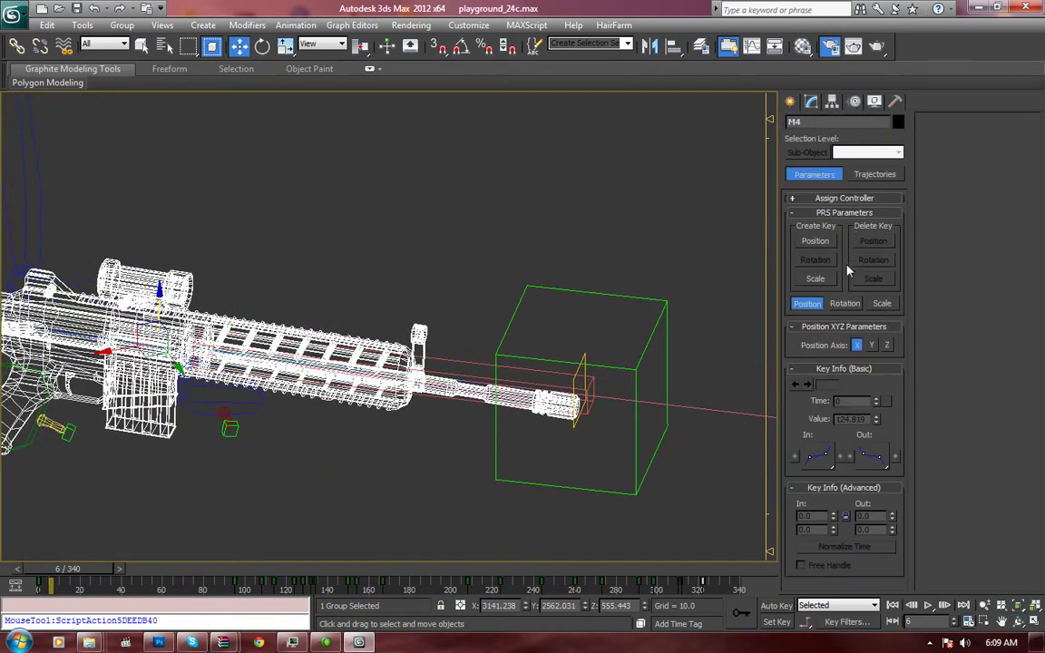
pyautogui.click(846, 304)
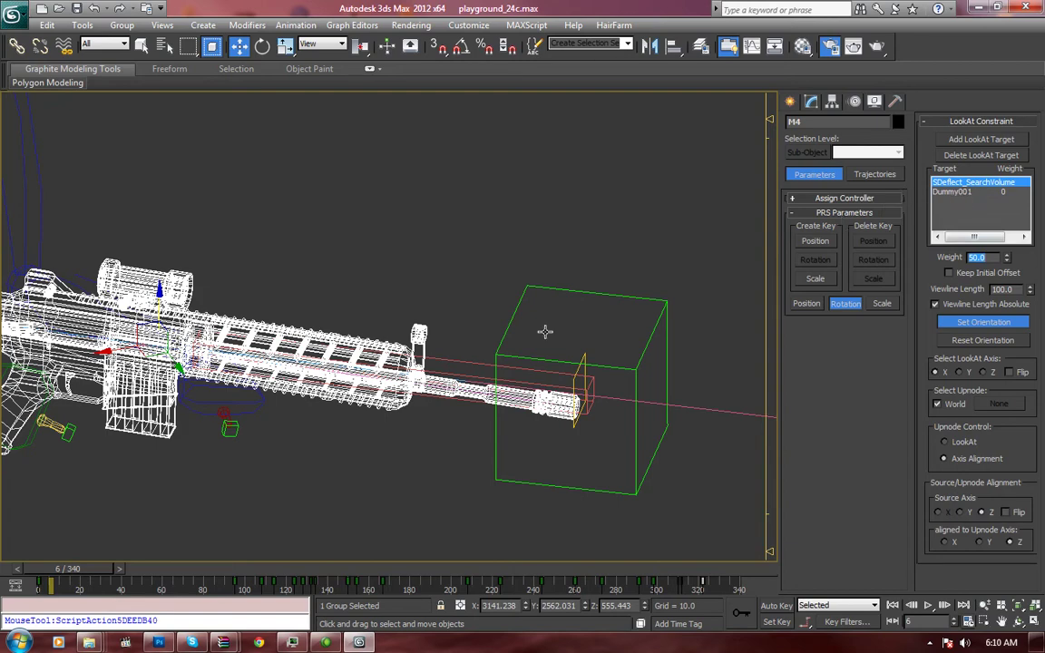
pyautogui.keyDown('alt'); pyautogui.moveTo(301, 410); pyautogui.dragTo(359, 433, button='middle'); pyautogui.keyUp('alt')
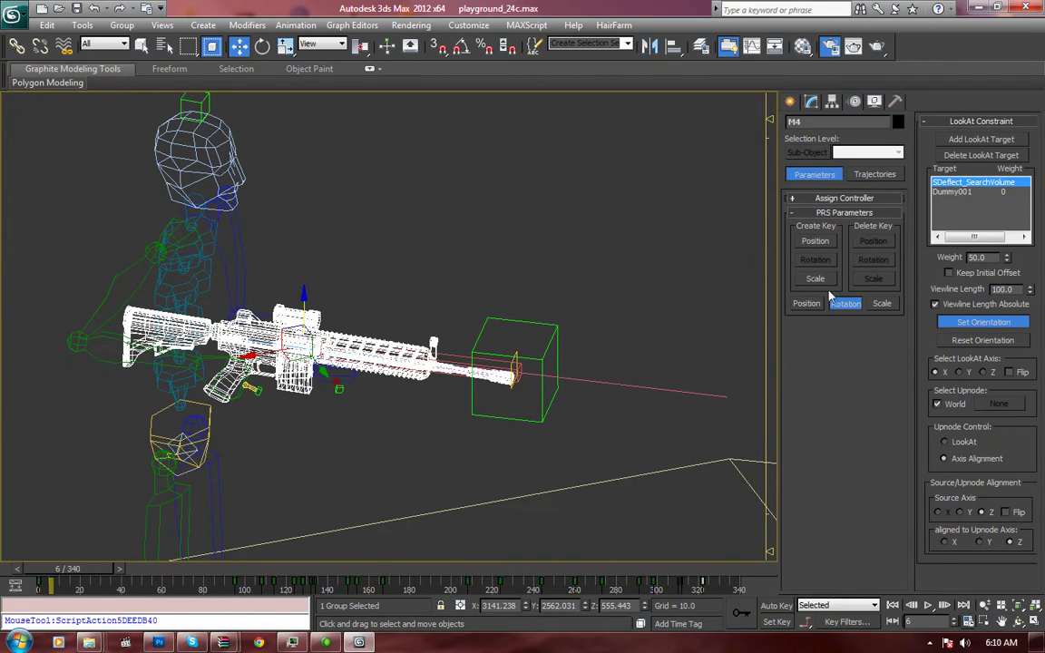
# Select Box045 and check the weights of its LookAt targets SDeflect_SearchVolume, DummyBreaker and Dummy001
pyautogui.click(457, 356)
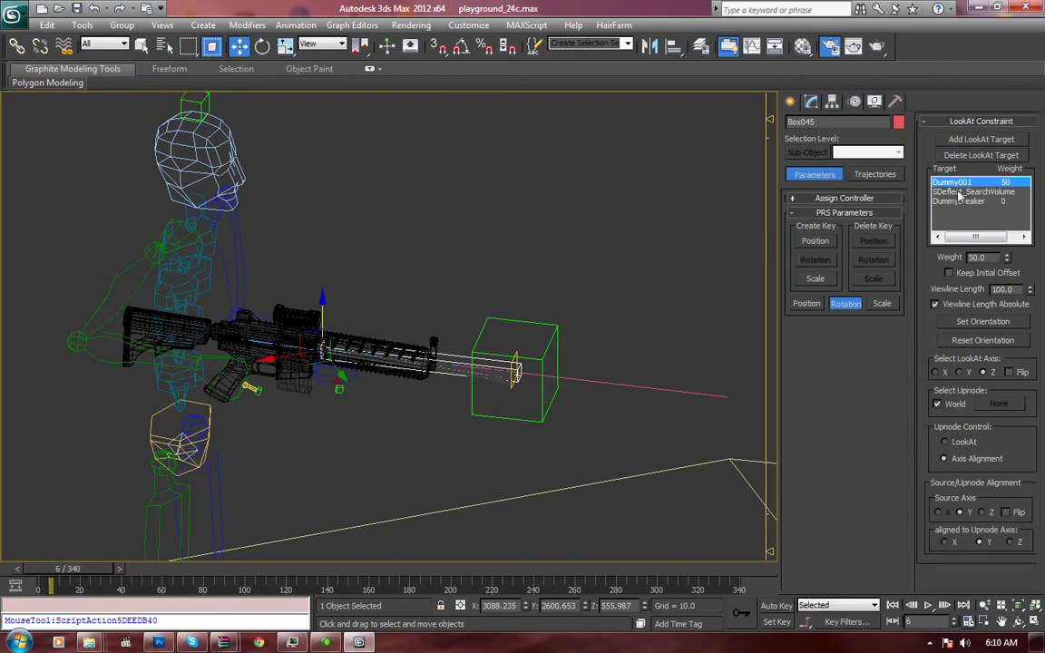
pyautogui.click(960, 192)
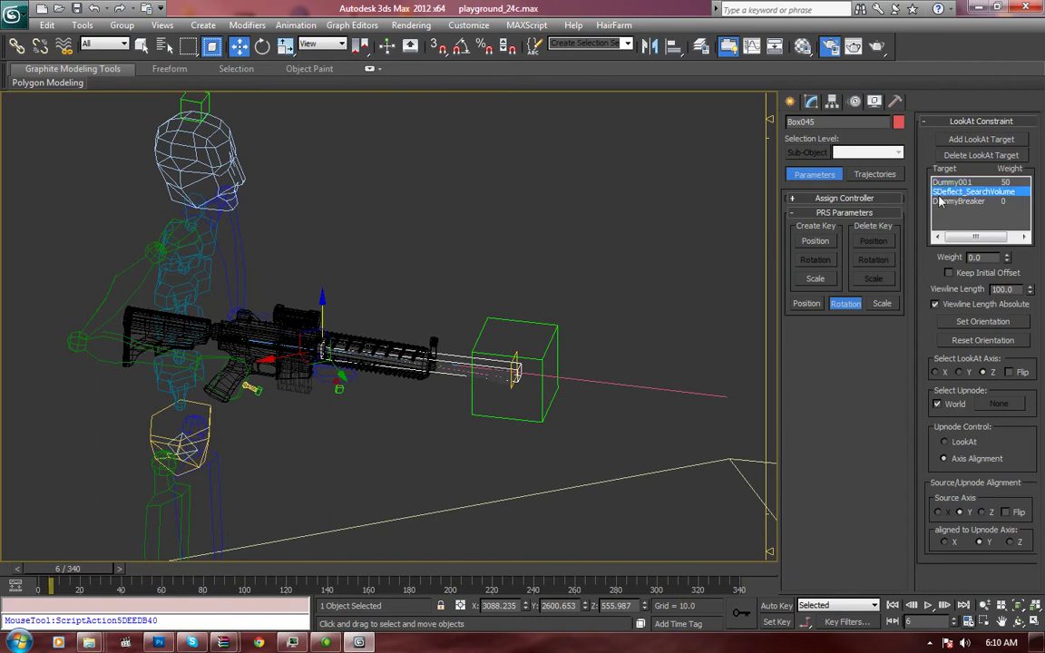
pyautogui.click(949, 204)
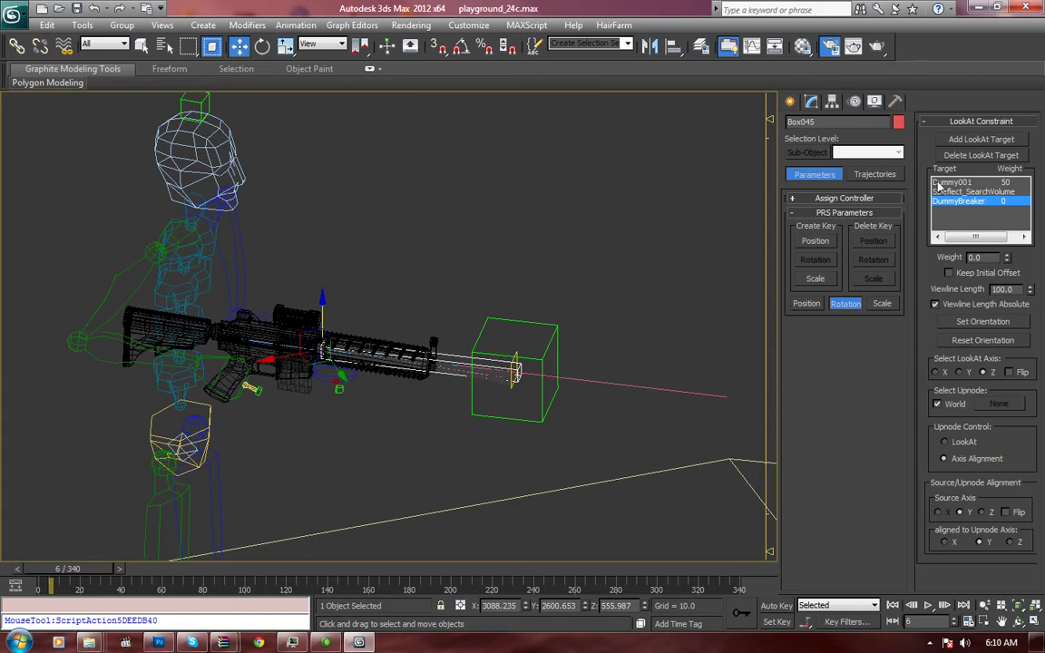
pyautogui.click(942, 183)
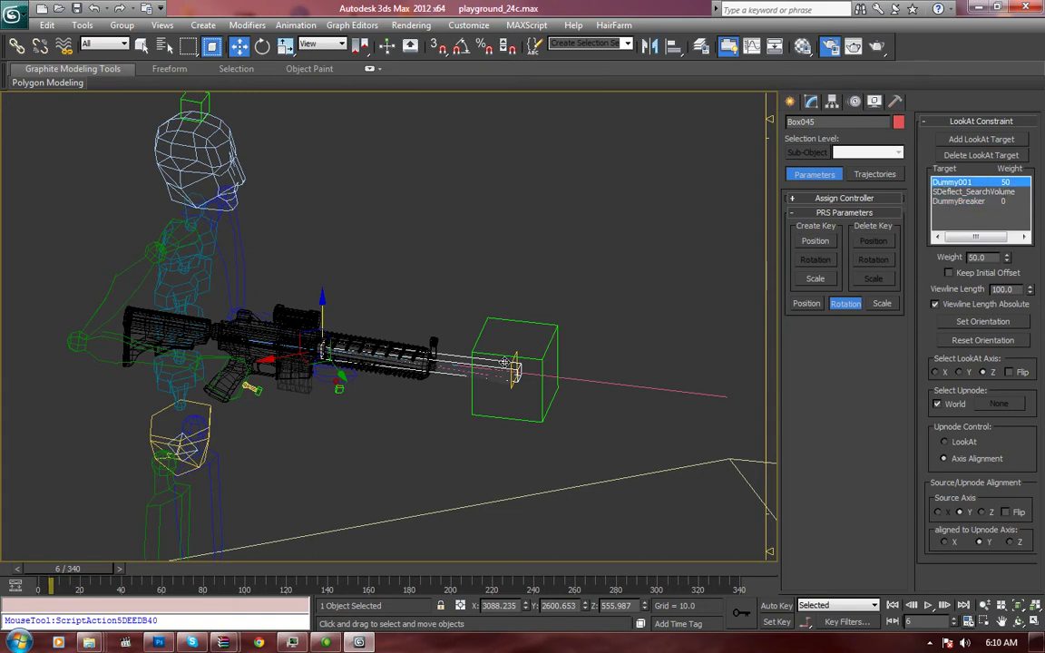
# Check the M4 group's LookAt targets, unhide the Space Warps category and select the SDeflect_SearchVolume sphere
pyautogui.click(412, 347)
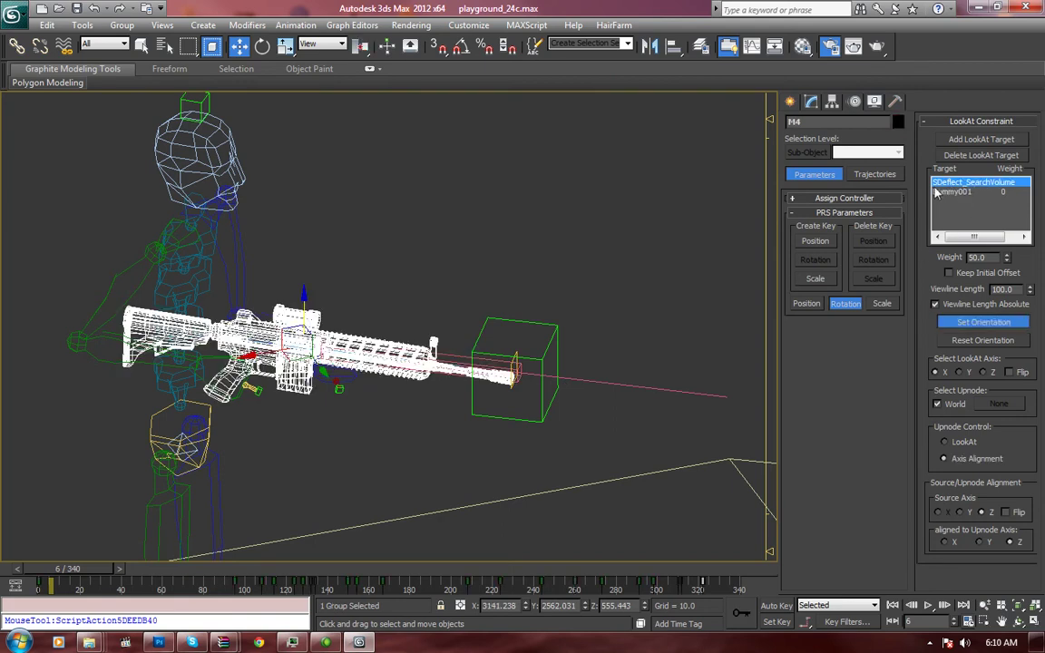
pyautogui.scroll(-5, 513, 408)
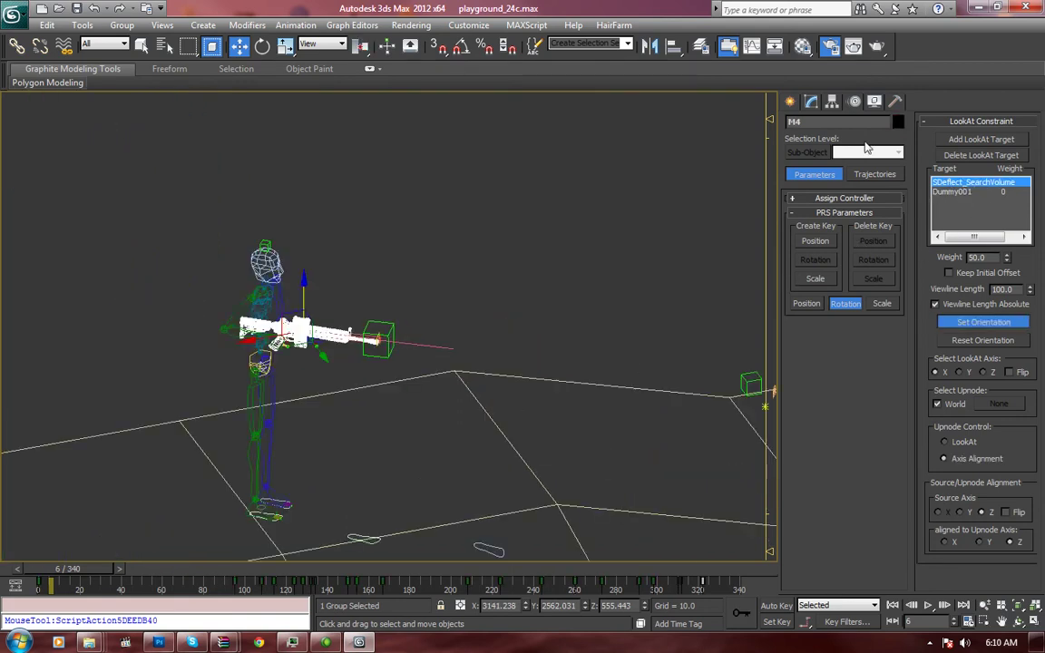
pyautogui.click(873, 103)
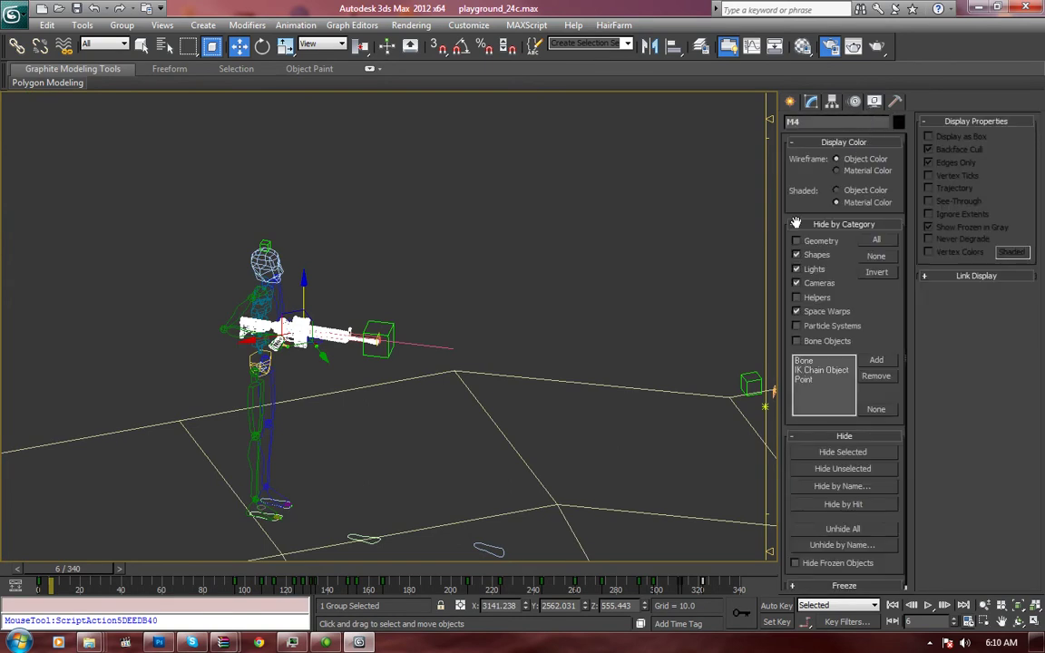
pyautogui.click(796, 311)
pyautogui.moveTo(726, 354); pyautogui.dragTo(699, 390, button='middle')
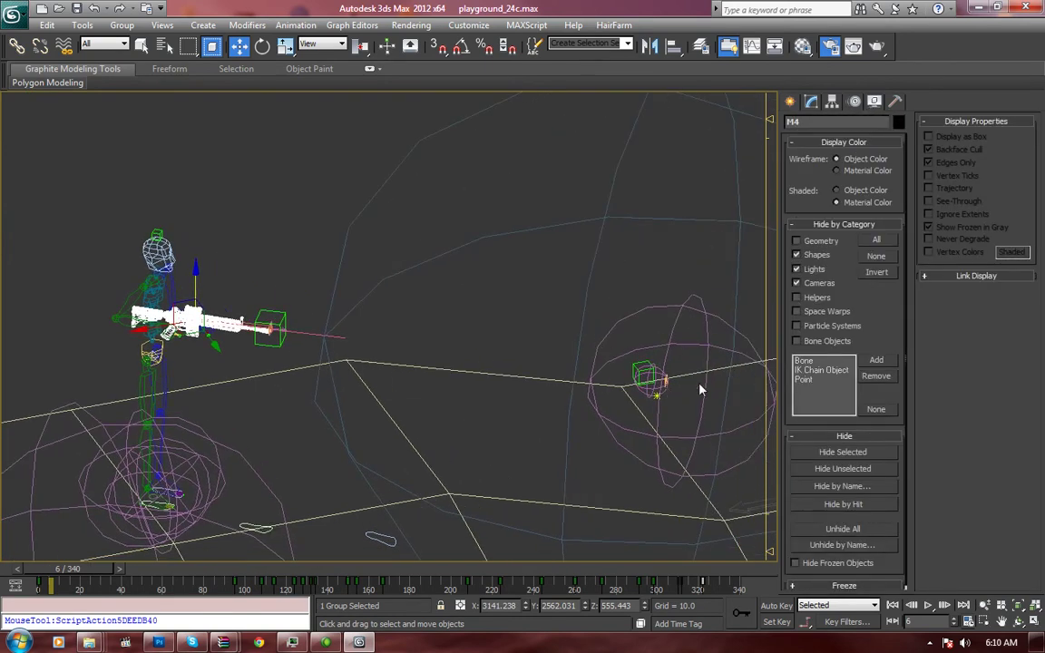
pyautogui.click(696, 308)
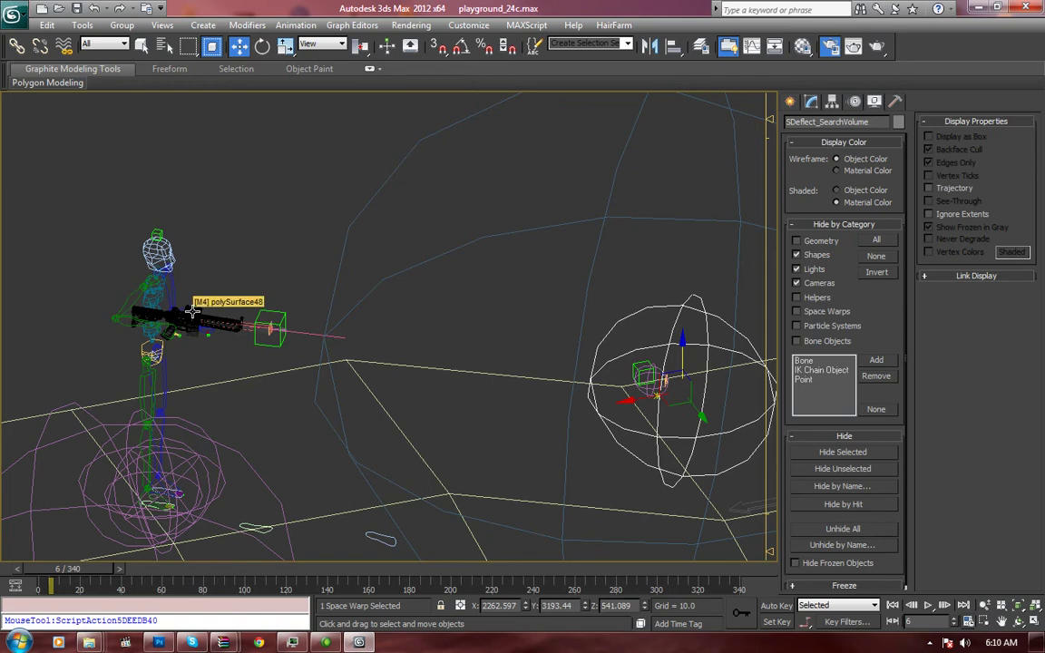
# Scrub the animation to watch the search volume, reselect the M4 group and examine its muzzle at frame 49
pyautogui.moveTo(90, 573); pyautogui.dragTo(62, 567)
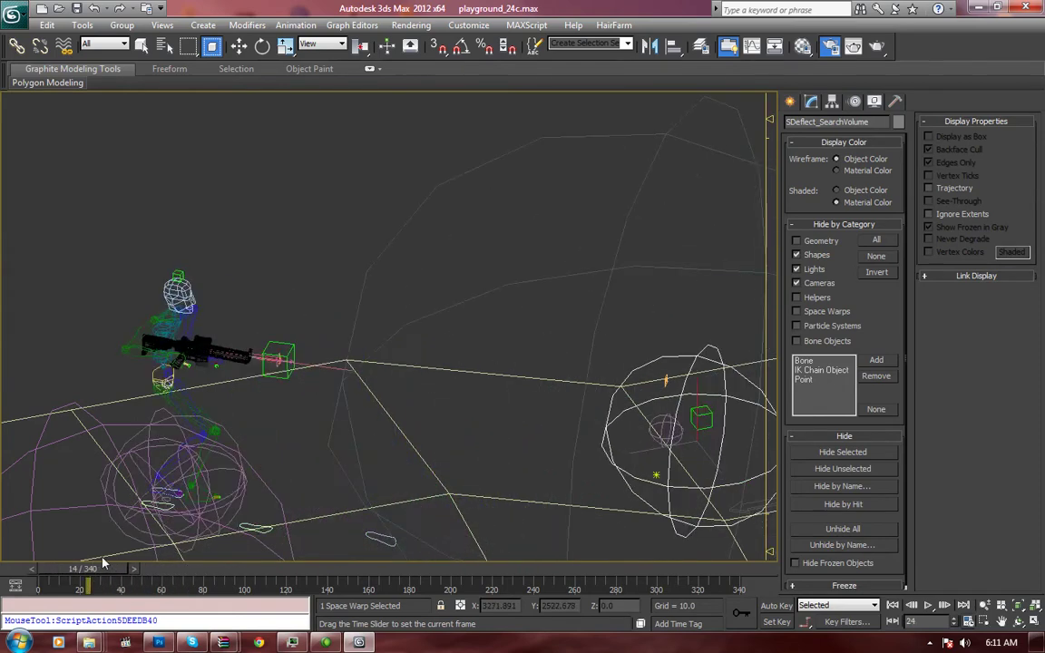
pyautogui.press('w')
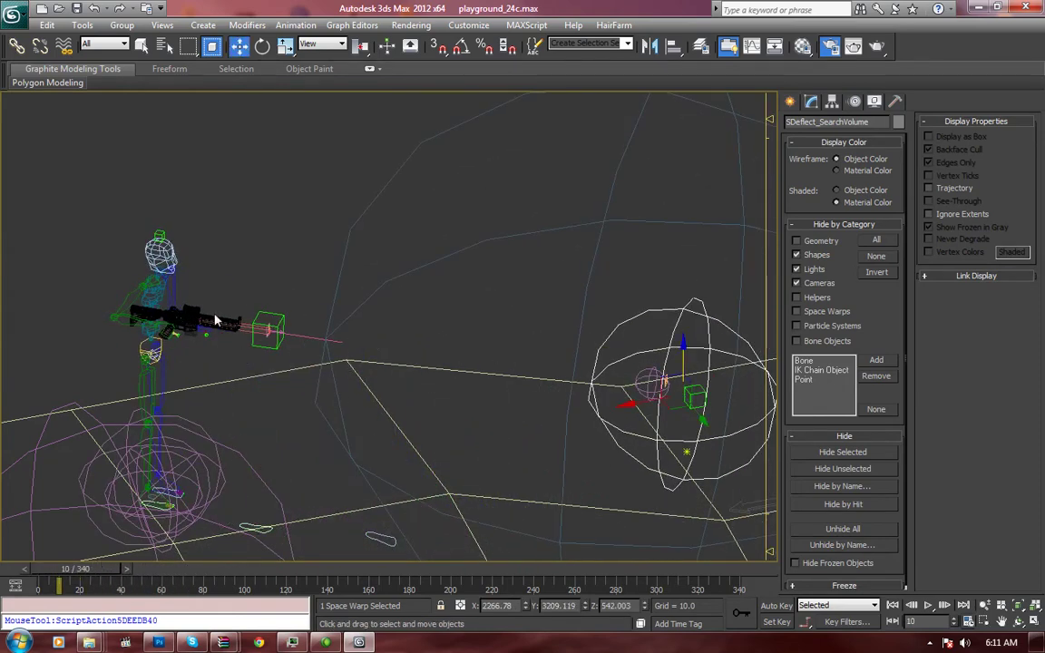
pyautogui.click(186, 318)
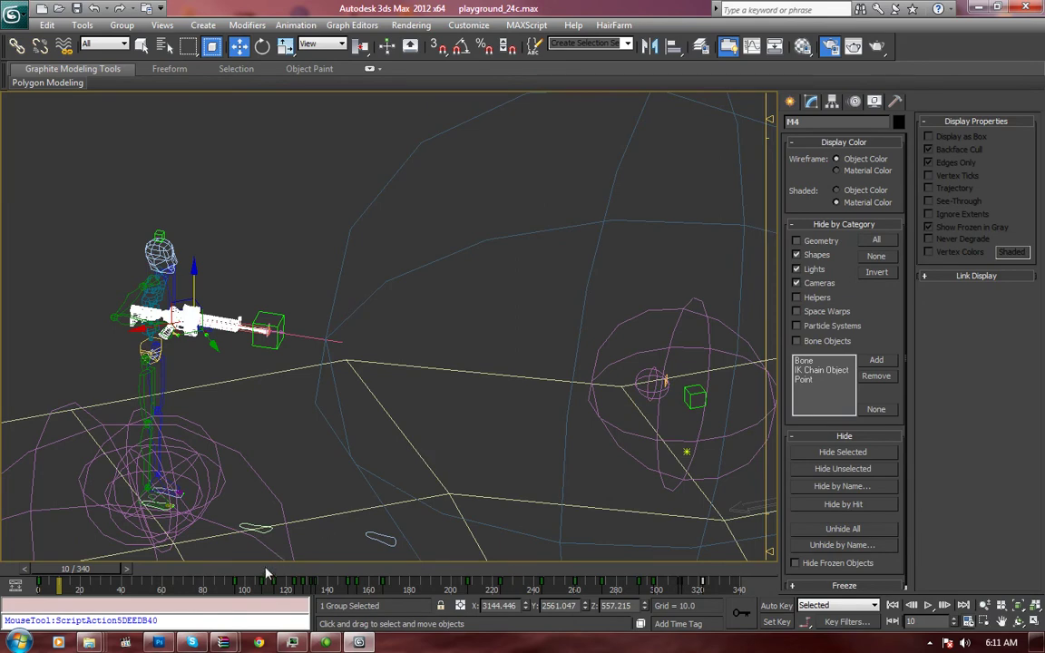
pyautogui.moveTo(103, 573); pyautogui.dragTo(179, 572)
pyautogui.moveTo(464, 430); pyautogui.dragTo(462, 368, button='middle')
pyautogui.scroll(6, 497, 391)
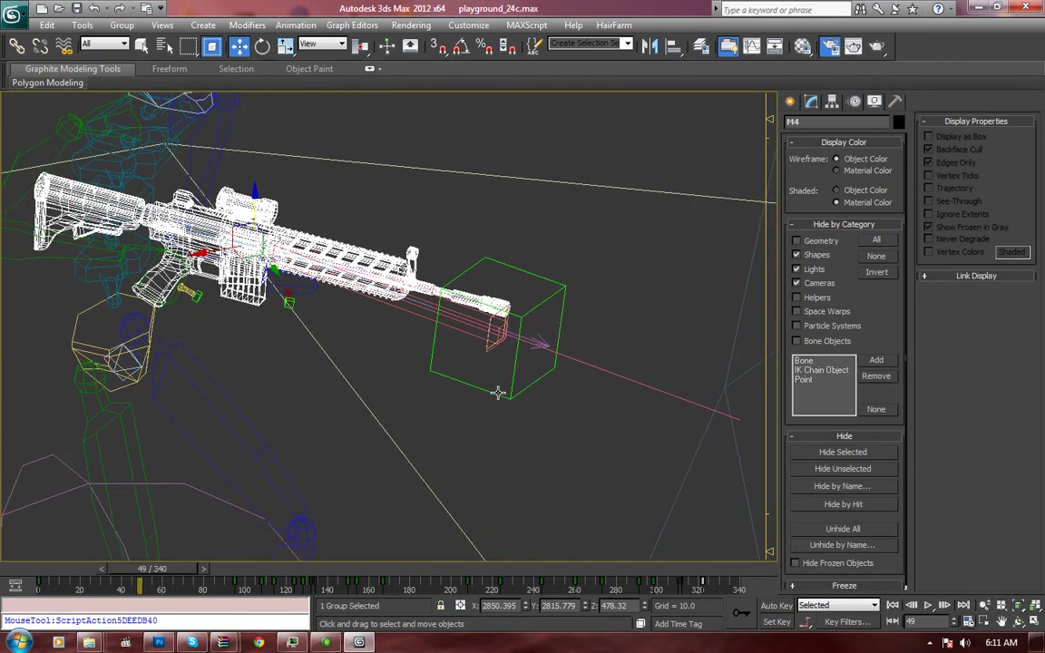
pyautogui.scroll(-6, 497, 392)
pyautogui.scroll(4, 375, 294)
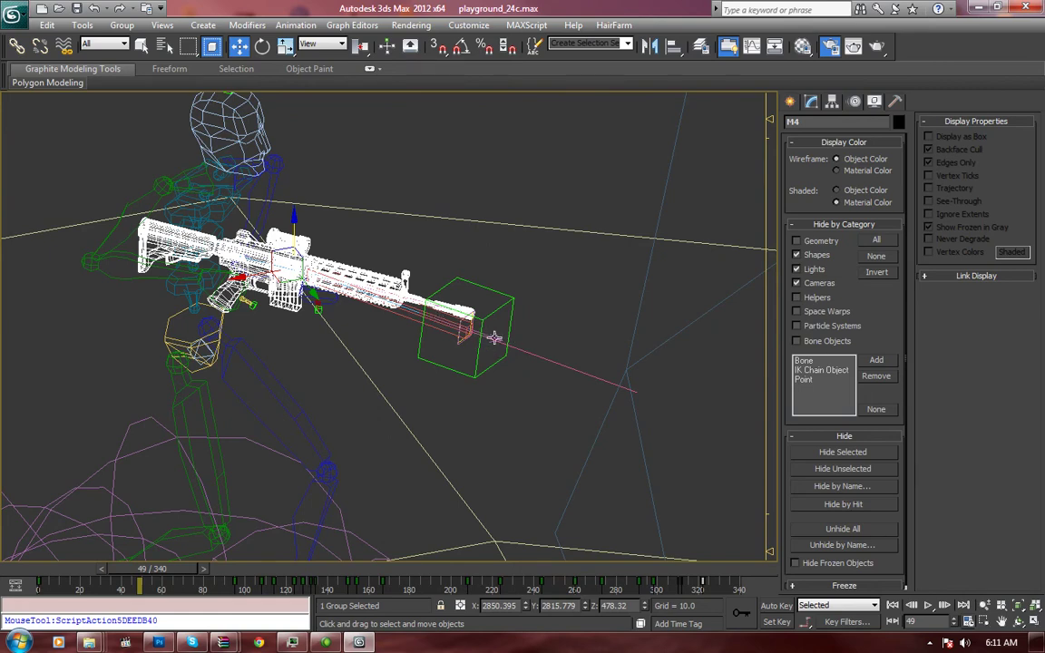
# Save the scene and go to frame 109 with the M4 group framed in view
pyautogui.hotkey('ctrl', 's')
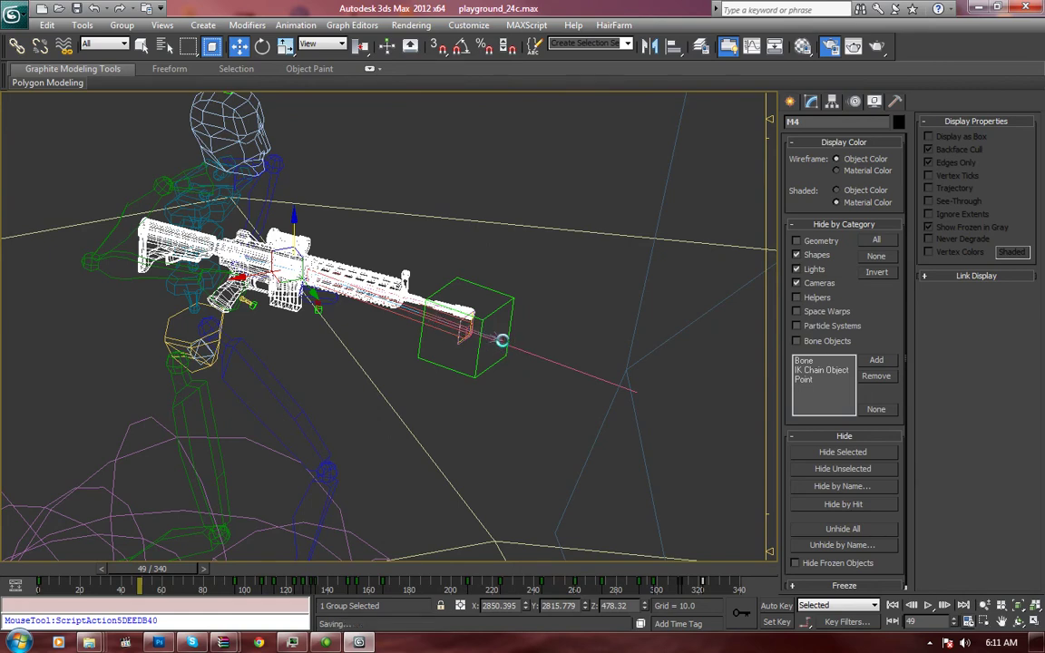
pyautogui.moveTo(522, 352); pyautogui.dragTo(508, 371, button='middle')
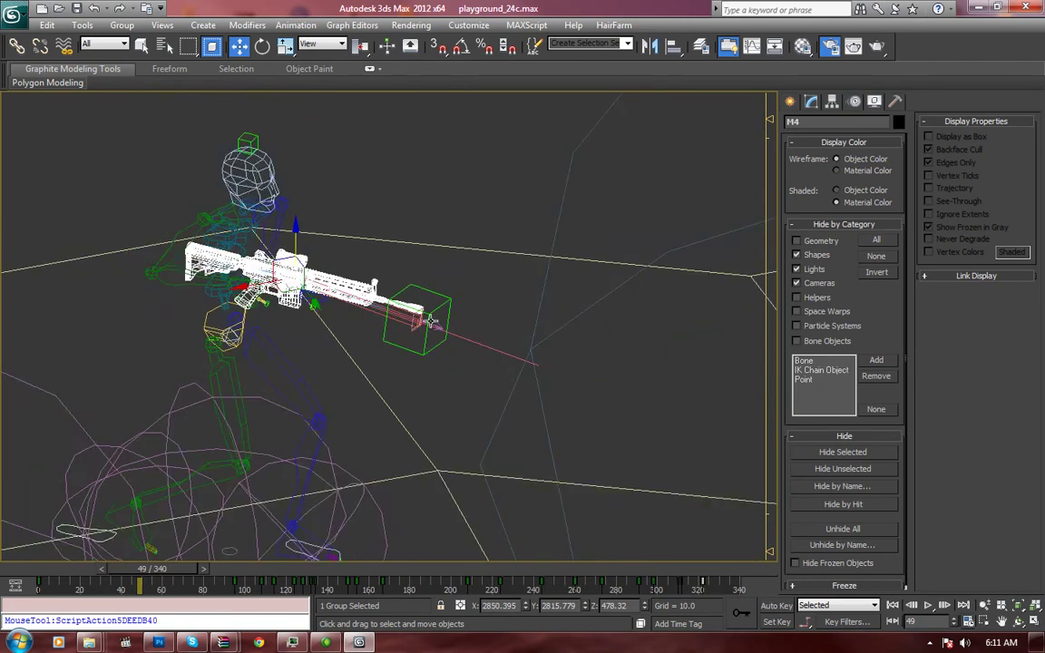
pyautogui.moveTo(161, 574); pyautogui.dragTo(295, 569)
pyautogui.press('w')
pyautogui.press('z')
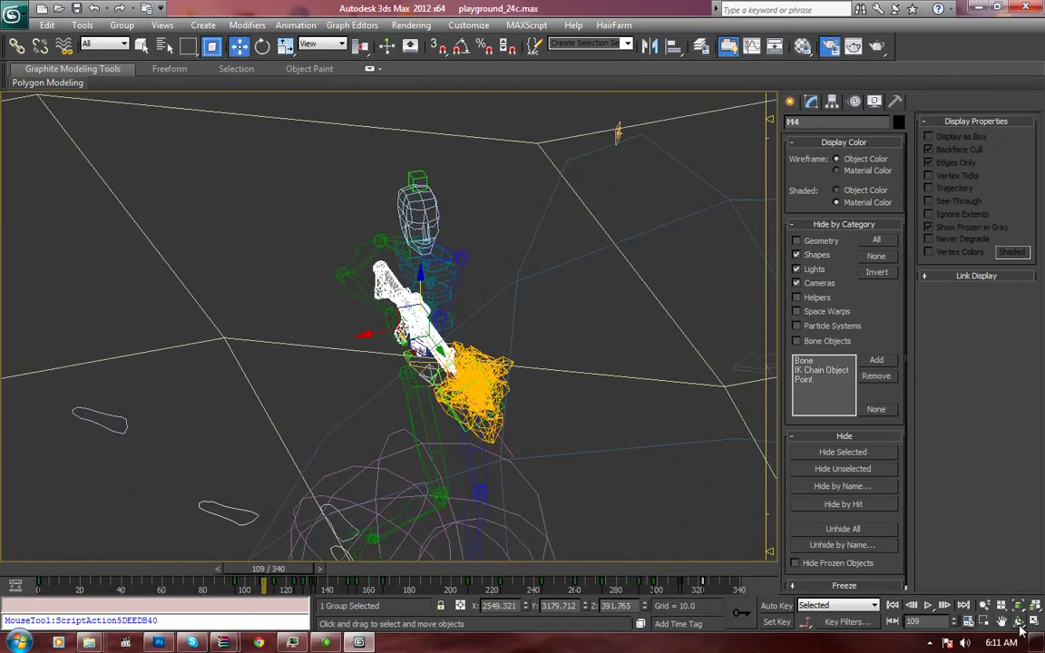
# View the M4 rifle from the side and display its rotation LookAt constraint parameters
pyautogui.hotkey('ctrl', 'r')
pyautogui.moveTo(426, 320)
pyautogui.mouseDown()
pyautogui.moveTo(481, 317)
pyautogui.moveTo(419, 320)
pyautogui.mouseUp()
pyautogui.press('w')
pyautogui.click(811, 100)
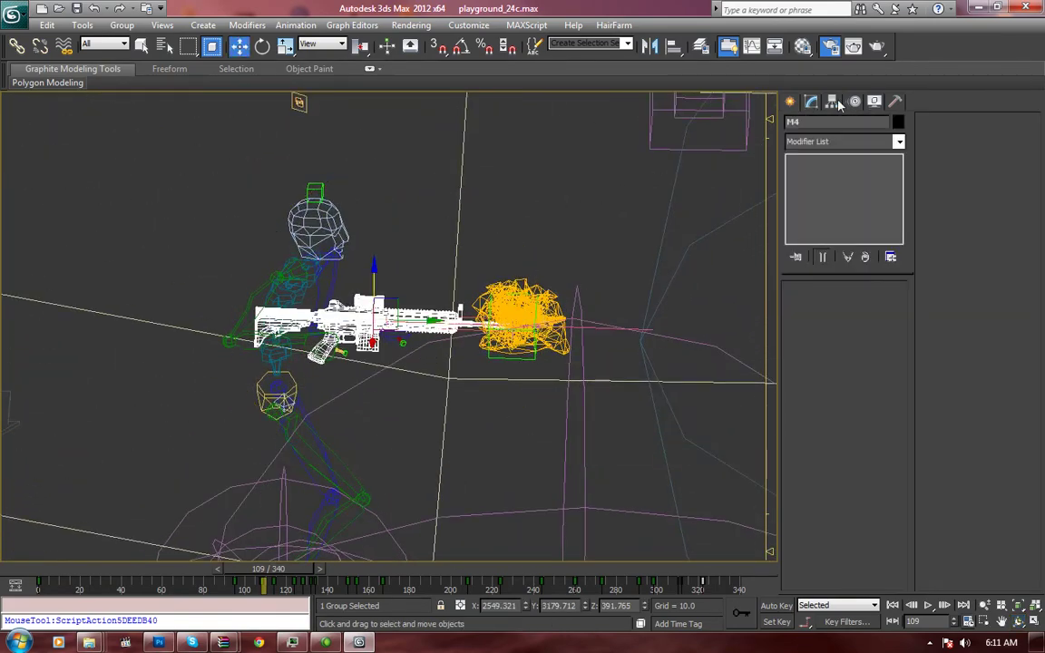
pyautogui.click(831, 102)
pyautogui.click(853, 101)
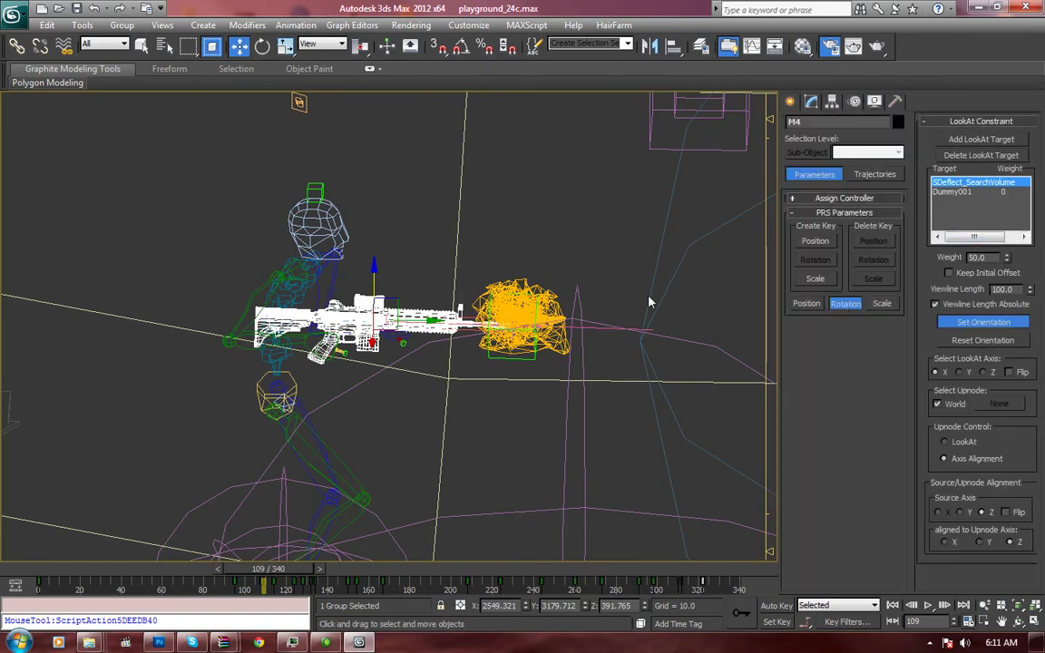
# Go to frame 119, check the weight of the M4's Dummy001 LookAt target and examine the muzzle up close
pyautogui.moveTo(288, 573); pyautogui.dragTo(309, 575)
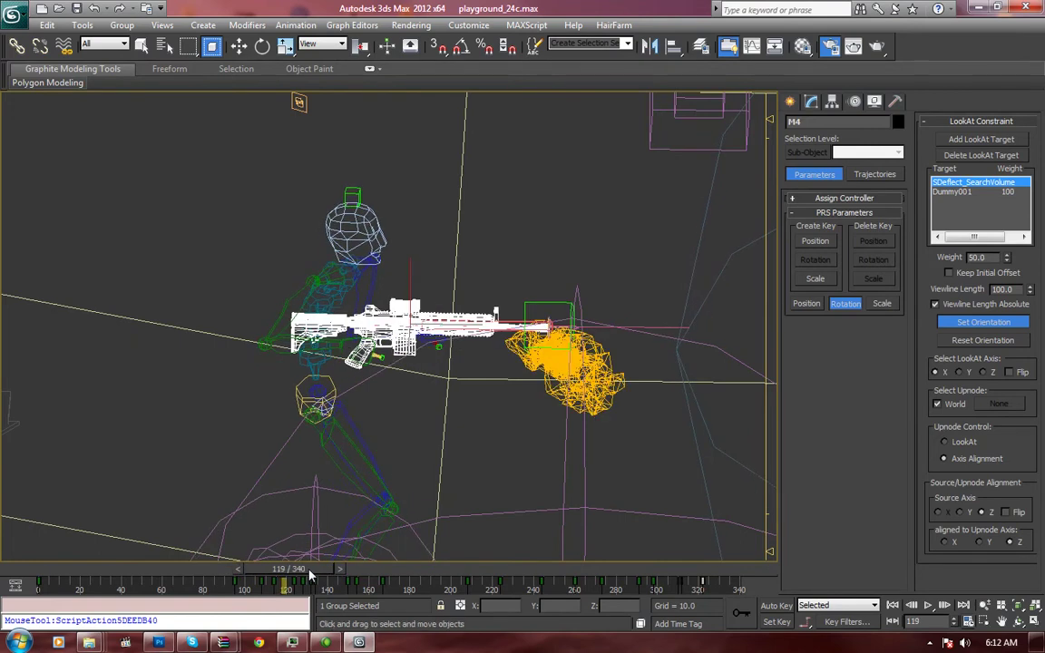
pyautogui.press('w')
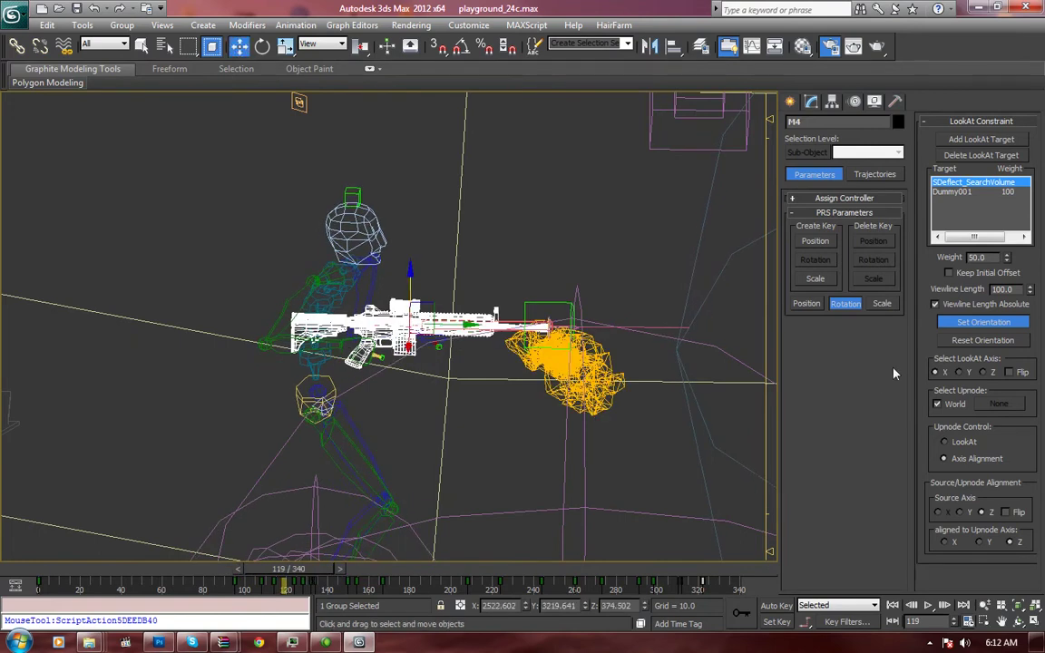
pyautogui.click(998, 192)
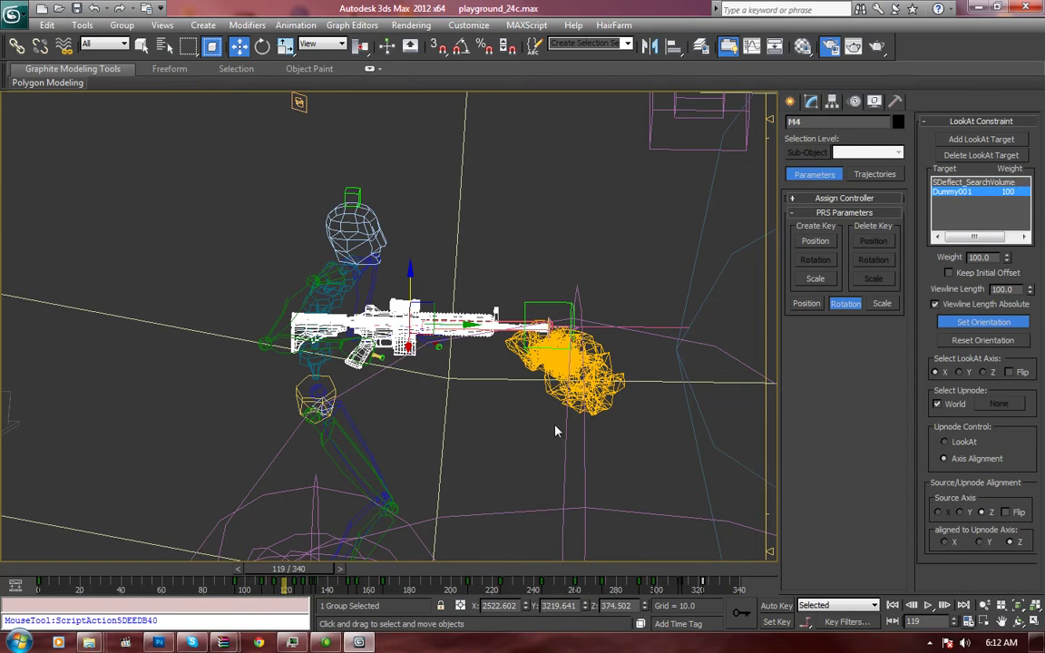
pyautogui.scroll(8, 436, 437)
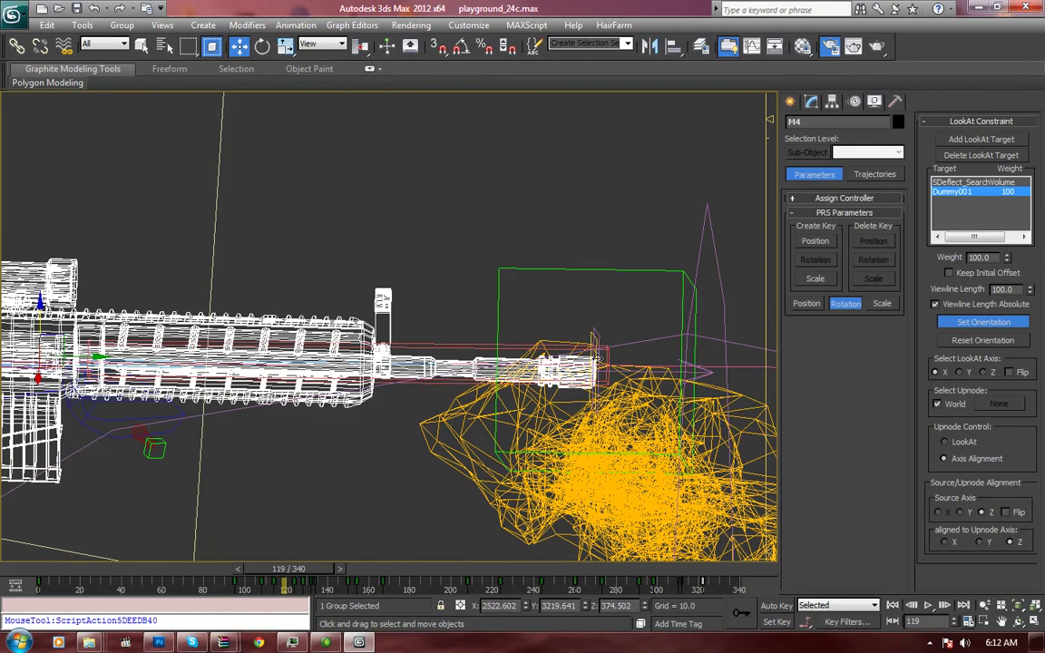
# Scrub to frame 154 and back to frame 126 to compare the Dummy001 weight with the rifle's aim, and deselect the M4
pyautogui.moveTo(284, 574); pyautogui.dragTo(357, 571)
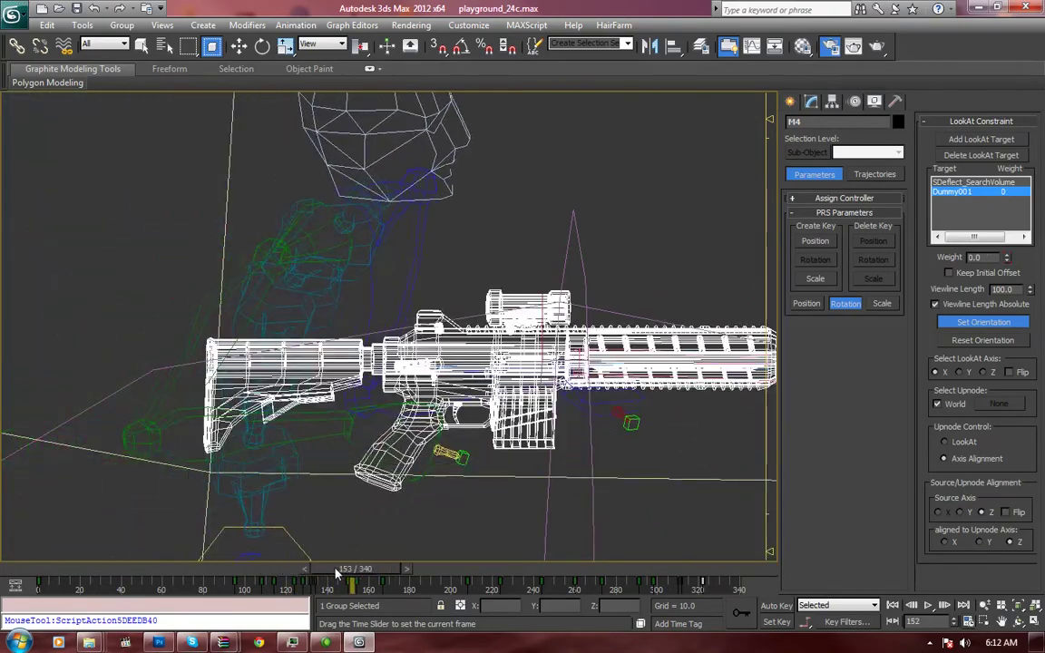
pyautogui.press('w')
pyautogui.scroll(-2, 403, 450)
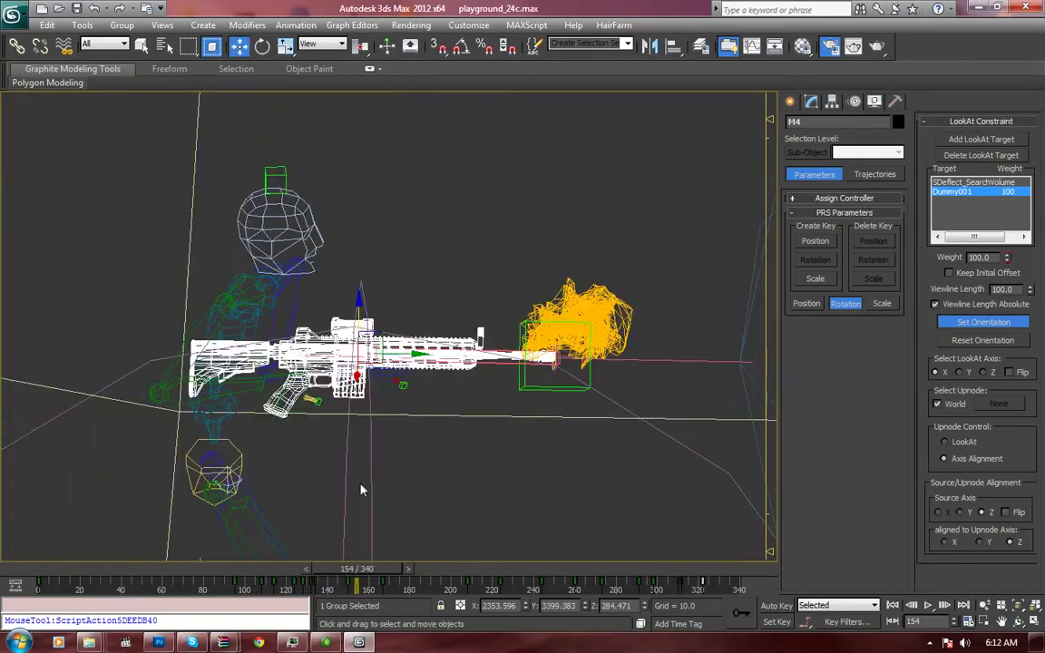
pyautogui.moveTo(367, 570); pyautogui.dragTo(302, 573)
pyautogui.press('w')
pyautogui.click(427, 486)
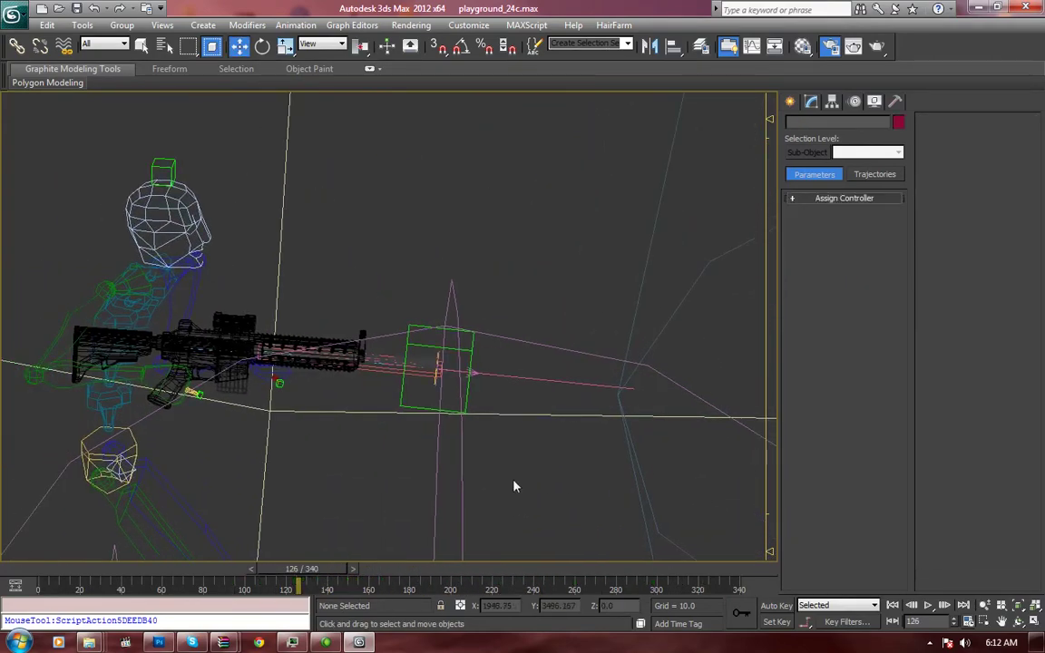
# Select the SDWind_01_01 space warp near the bottles and inspect its placement beside the bottle shelf
pyautogui.scroll(-5, 449, 388)
pyautogui.scroll(3, 343, 497)
pyautogui.moveTo(343, 497); pyautogui.dragTo(630, 348, button='middle')
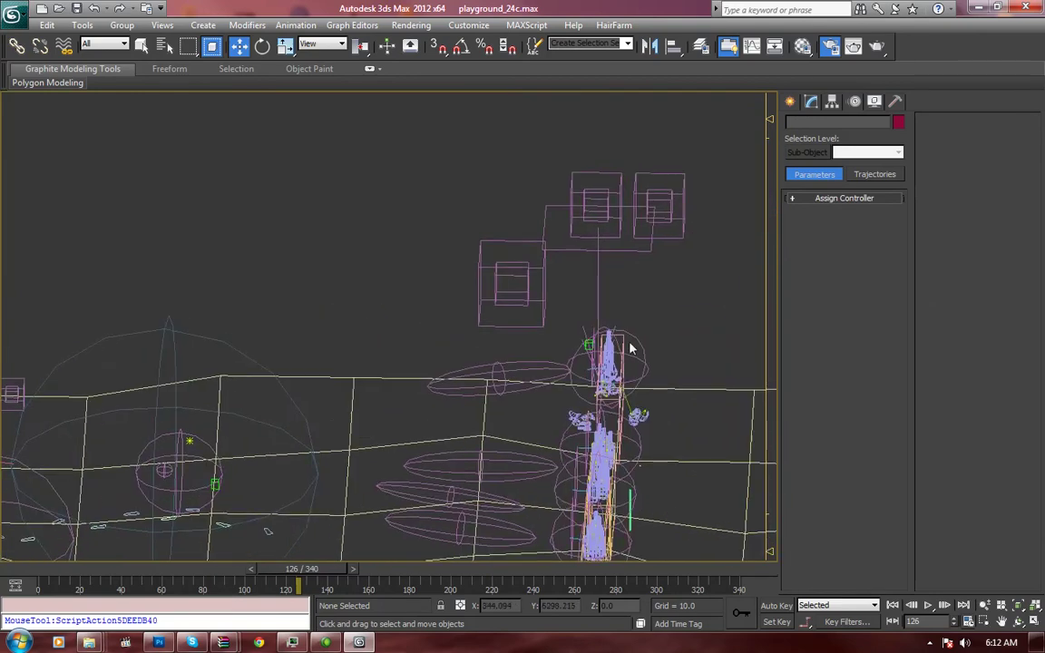
pyautogui.click(548, 372)
pyautogui.moveTo(372, 400)
pyautogui.keyDown('alt'); pyautogui.mouseDown(button='middle')
pyautogui.moveTo(548, 373)
pyautogui.moveTo(373, 416)
pyautogui.moveTo(392, 395)
pyautogui.moveTo(372, 381)
pyautogui.mouseUp(button='middle'); pyautogui.keyUp('alt')
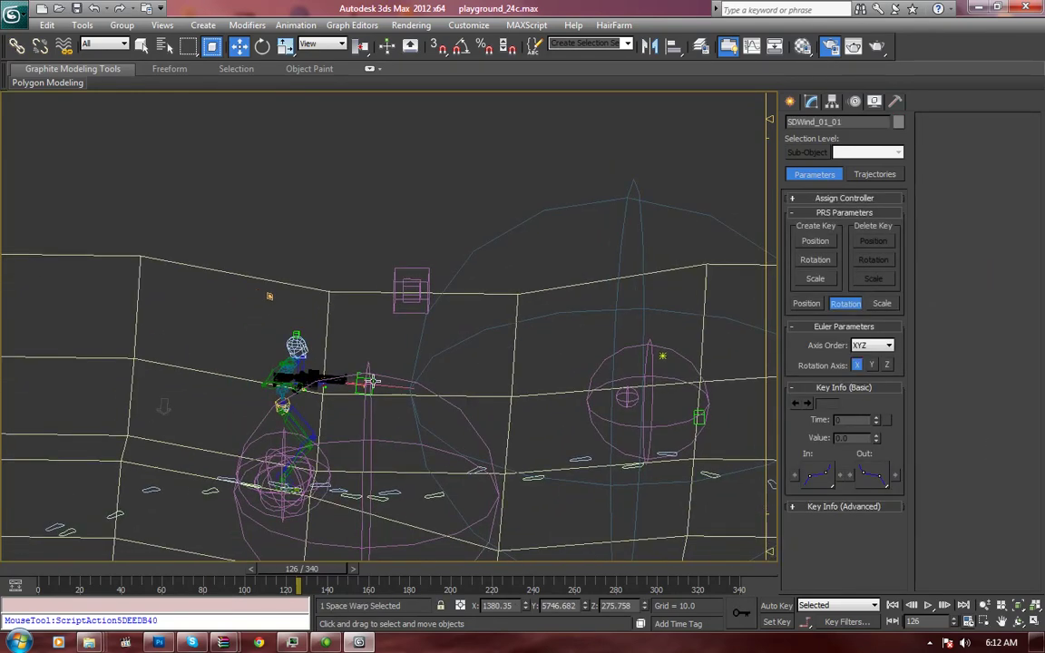
pyautogui.click(1018, 621)
pyautogui.moveTo(580, 381); pyautogui.dragTo(364, 302)
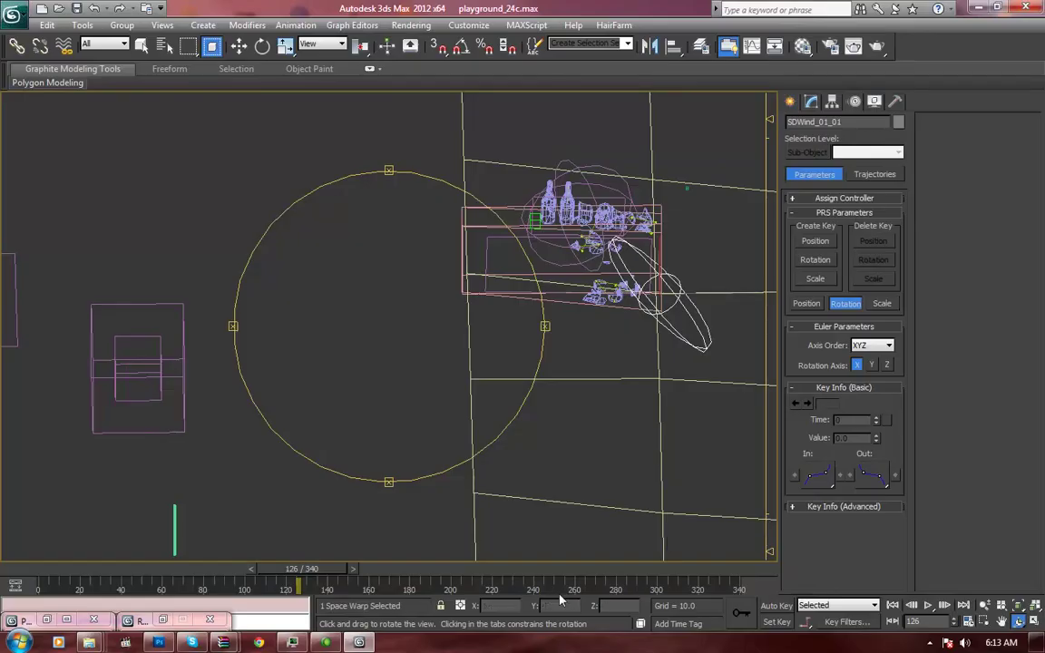
pyautogui.click(931, 642)
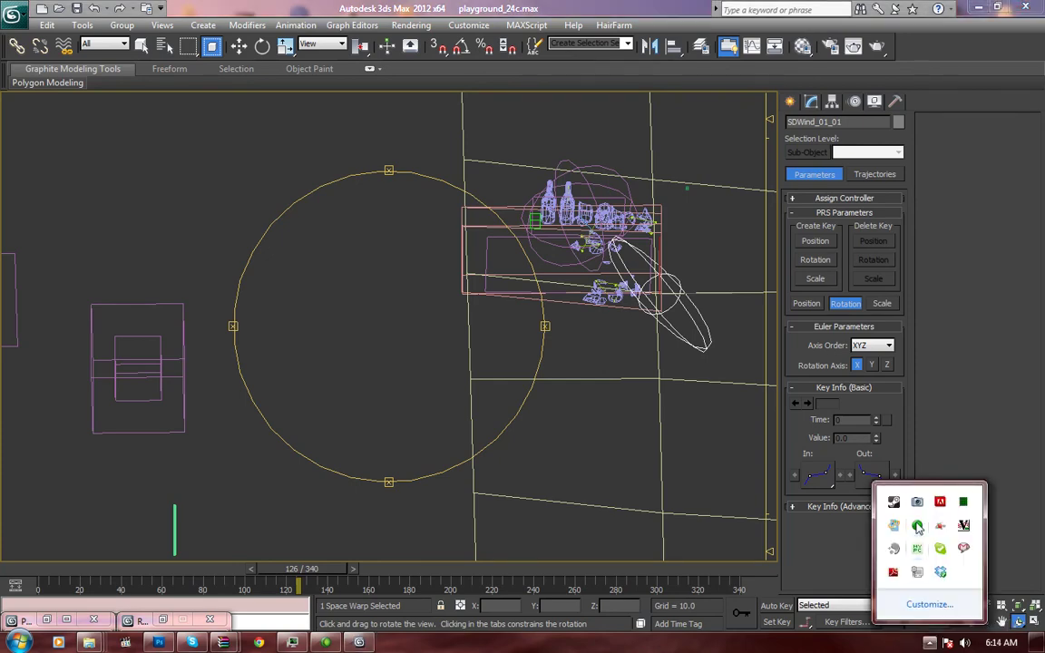